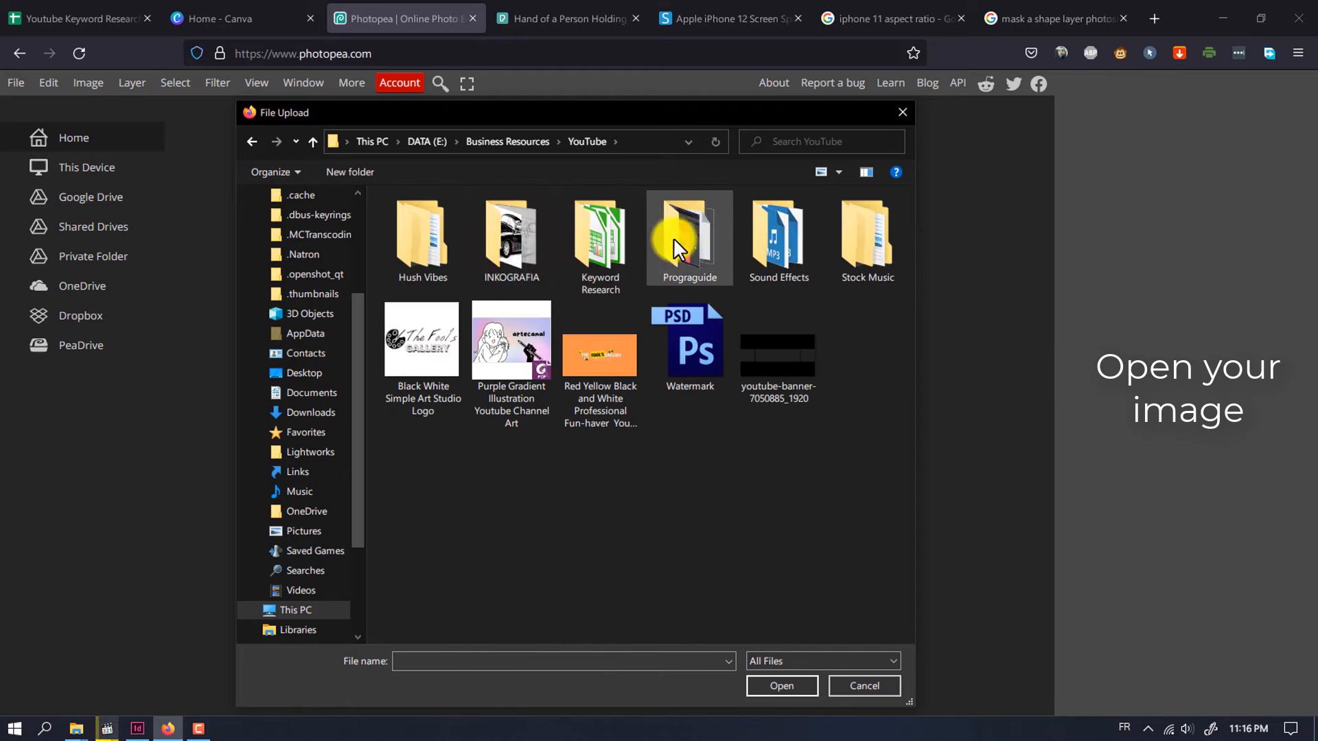
Open the pexels-mediamodifier photo of the blank can from inside the Prograguide folder.
double_click(673, 238)
double_click(558, 397)
scroll(686, 343, "down", 5)
double_click(814, 251)
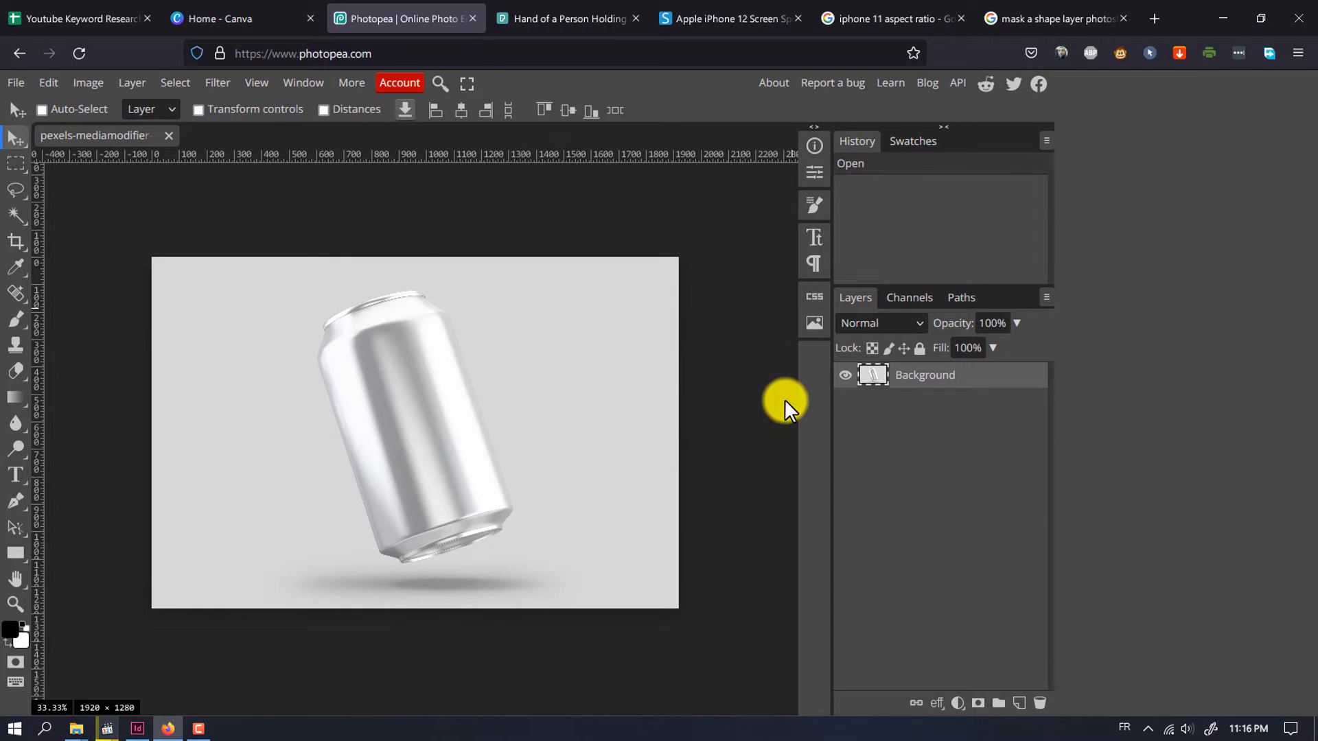
Duplicate the Background layer and name the copy Can.
key("ctrl+plus")
key("ctrl+plus")
key("ctrl+plus")
key("ctrl+plus")
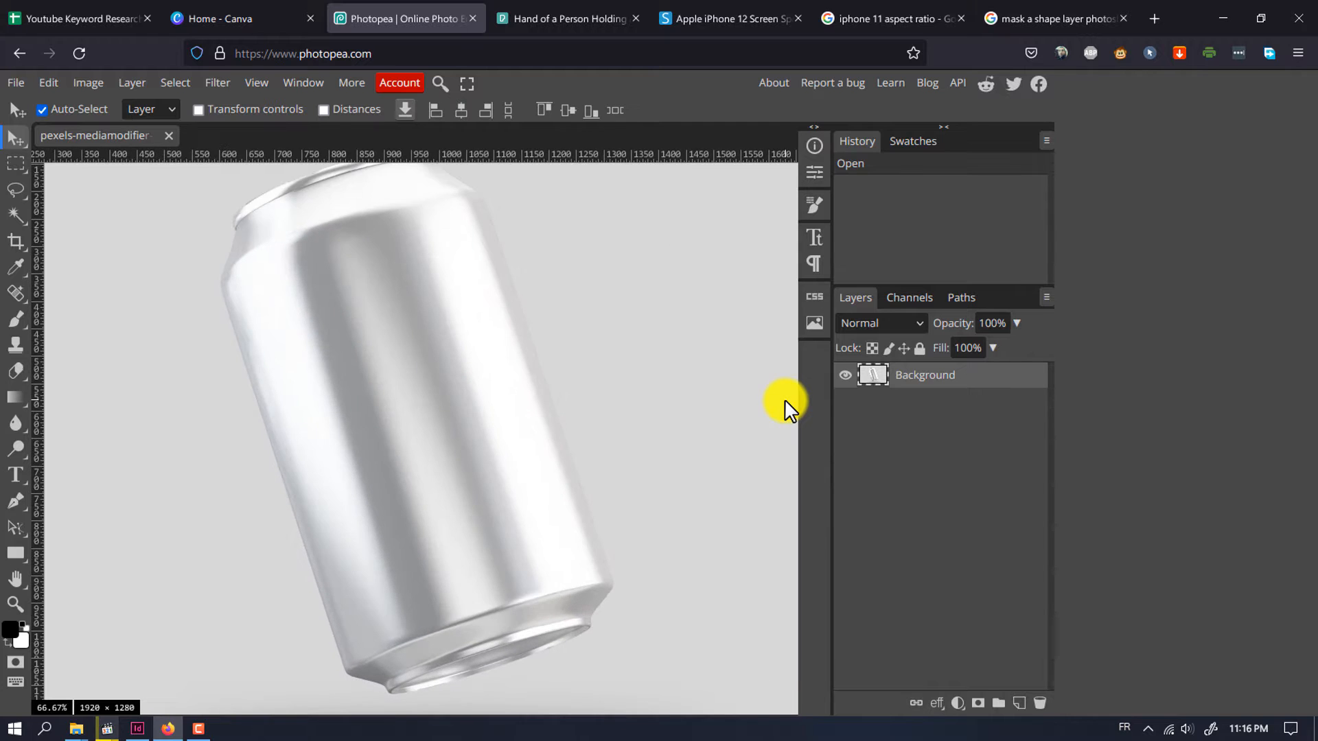
scroll(738, 385, "up", 10)
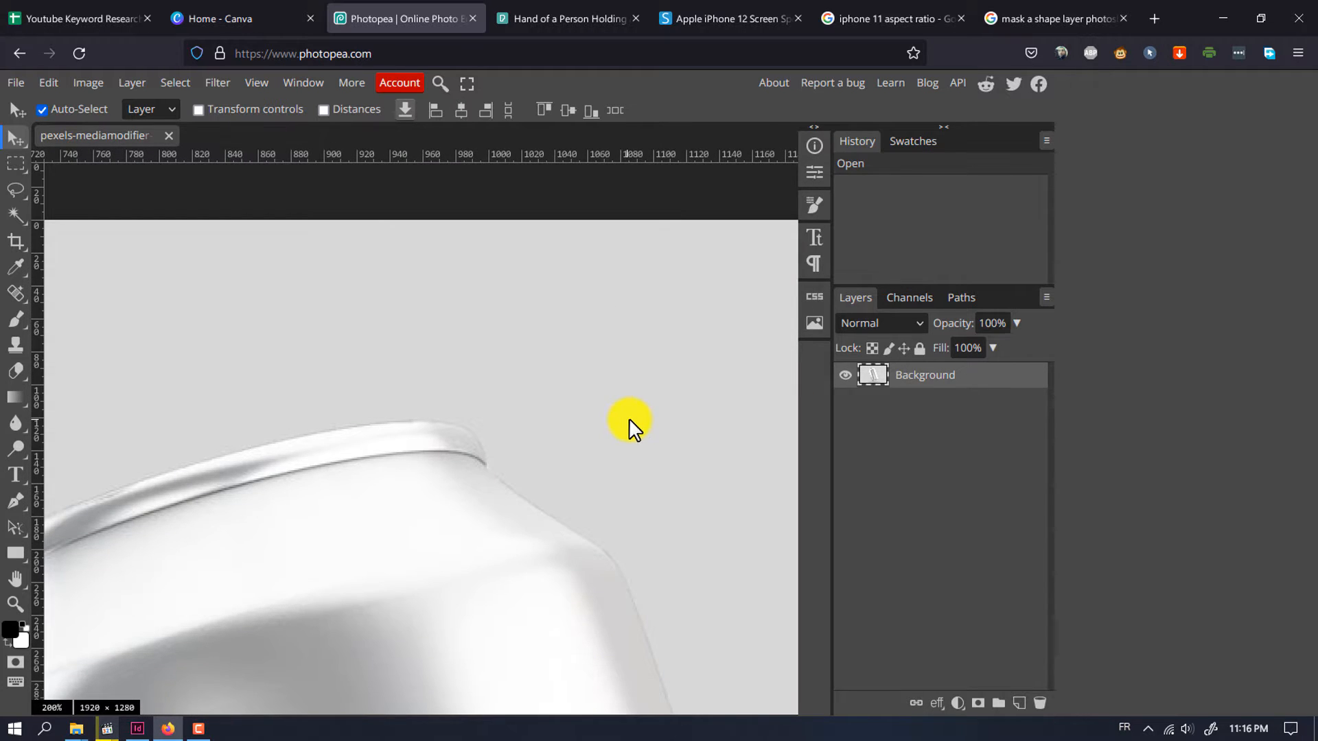
key("ctrl+plus")
scroll(573, 474, "down", 3)
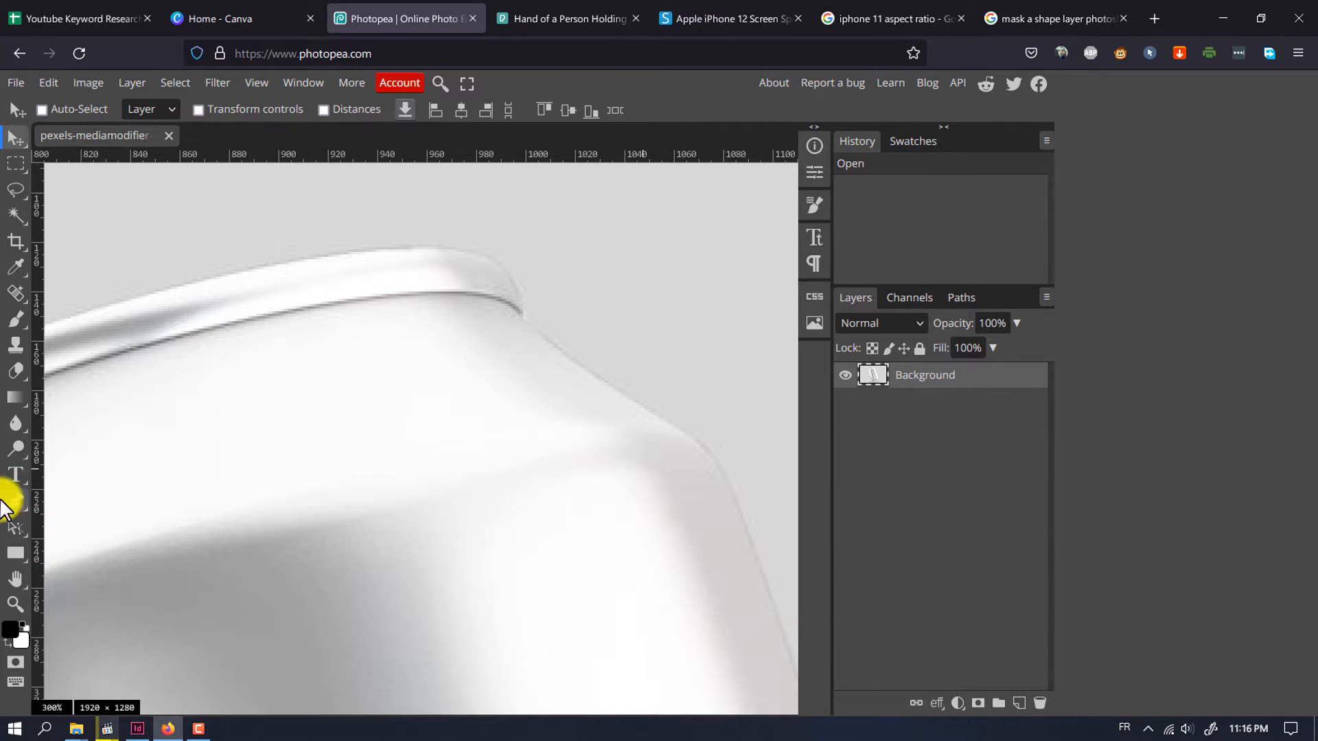
key("ctrl+j")
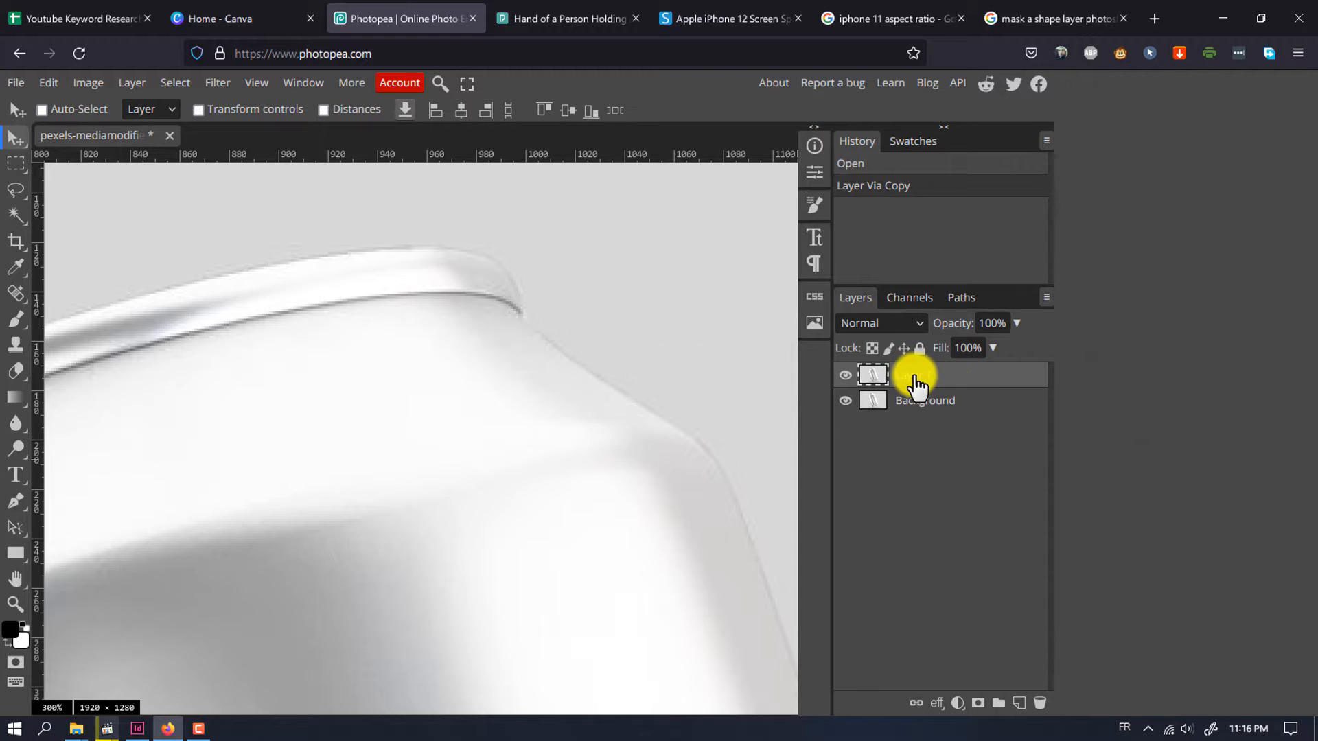
double_click(917, 376)
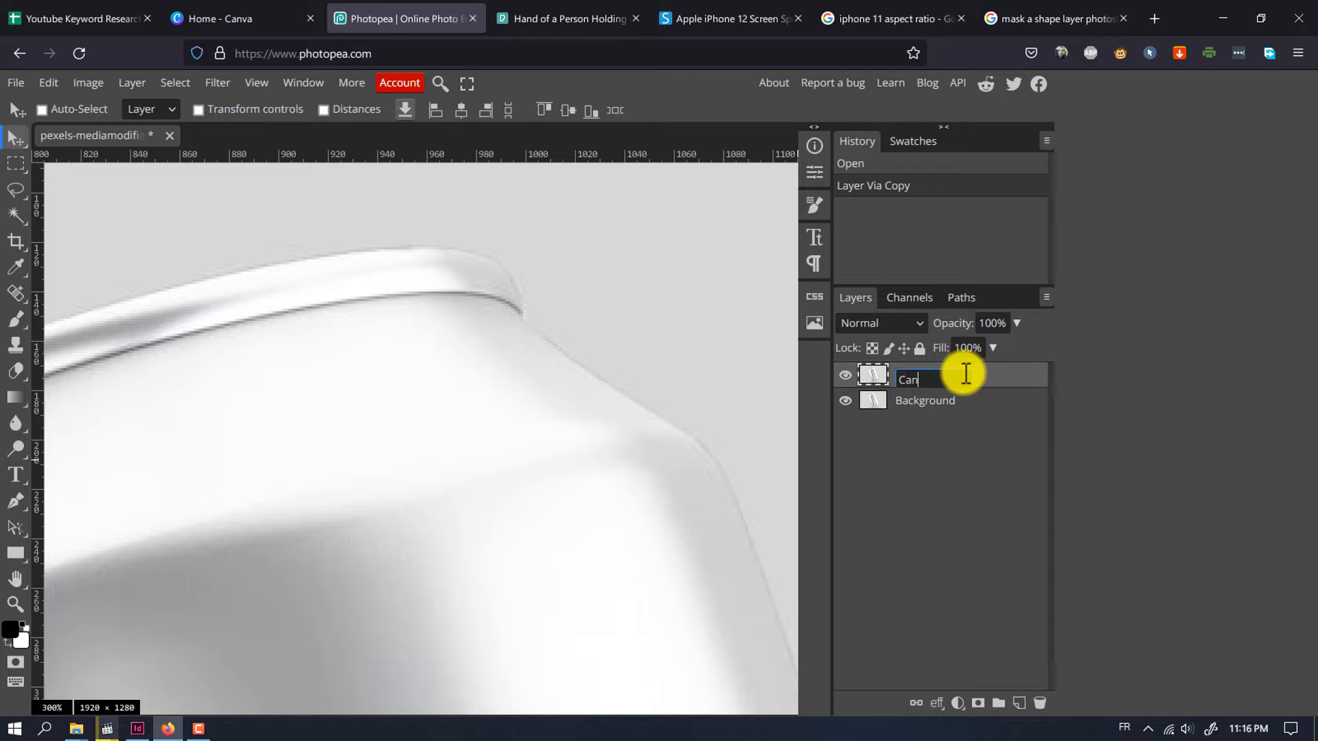
key("Return")
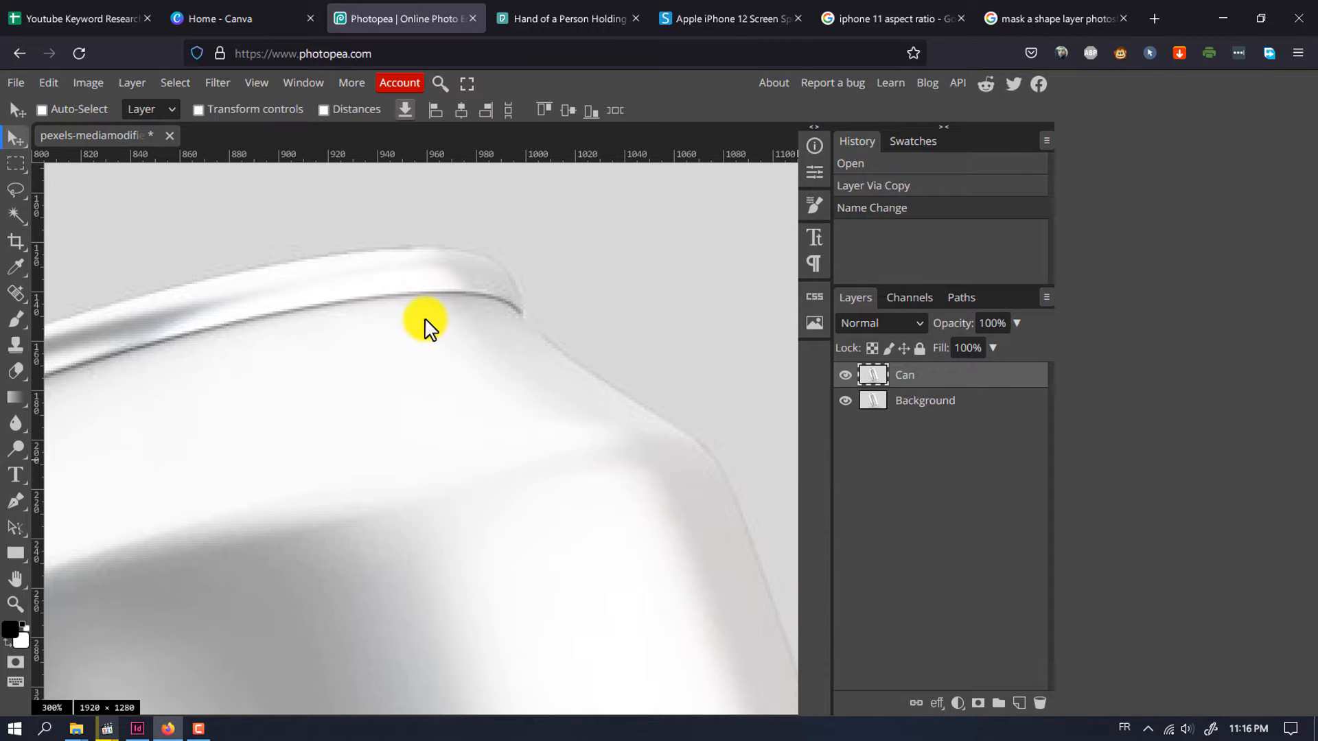
Start a Pen outline from the right end of the can's top rim, with no fill, and switch the pen mode to Path.
left_click(16, 501)
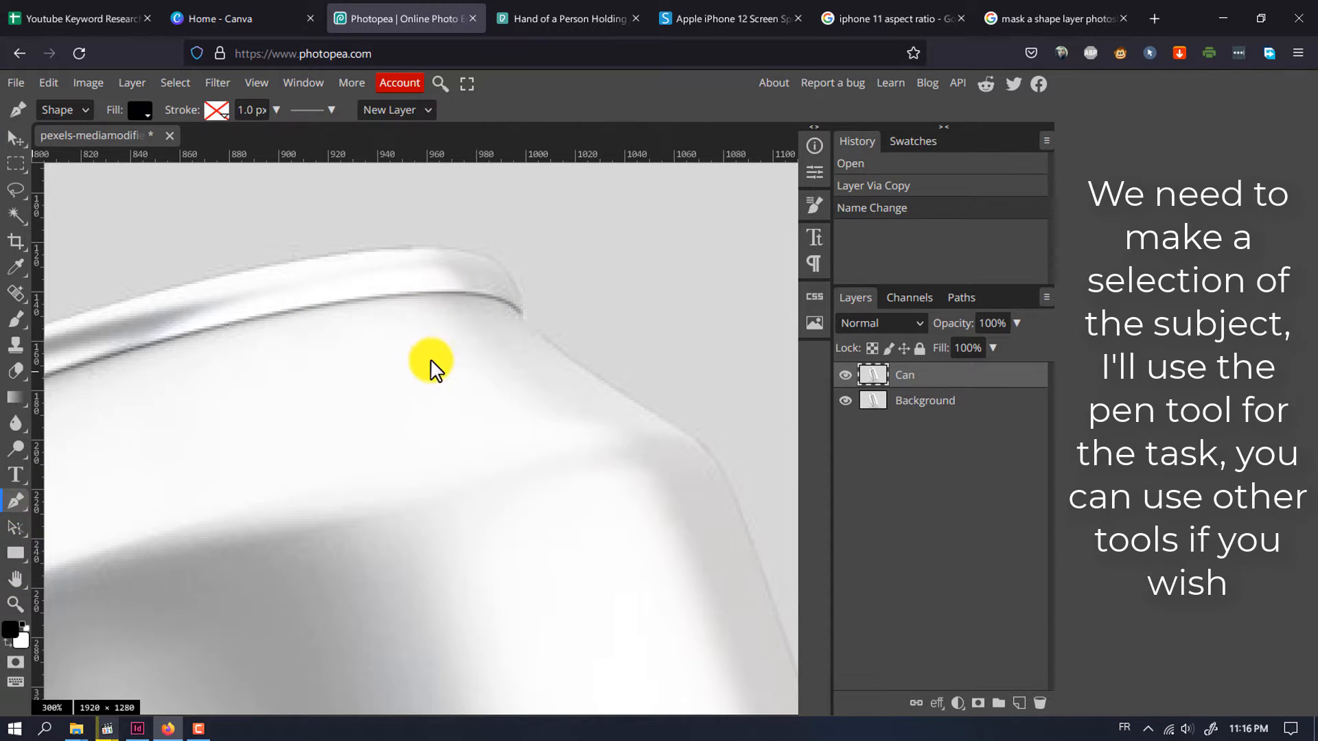
left_click(521, 314)
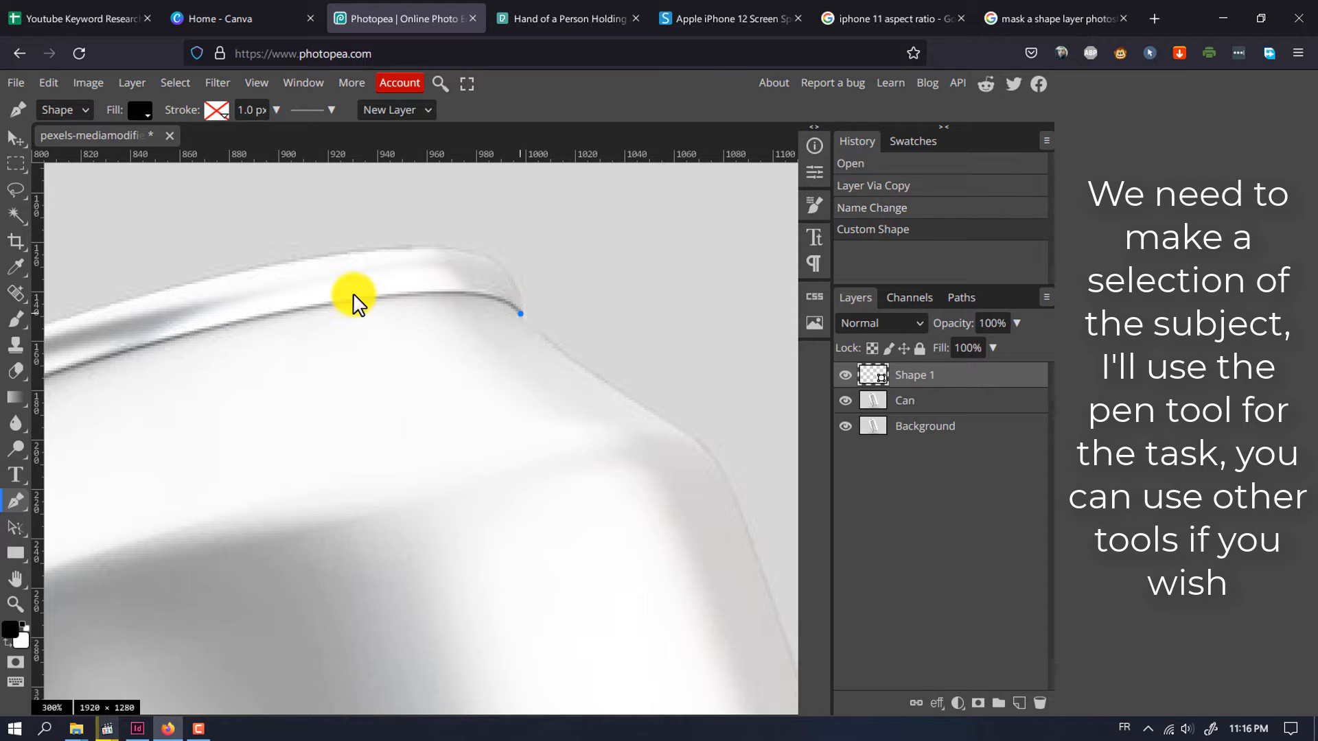
left_click_drag(355, 299, 202, 320)
left_click(140, 111)
left_click(191, 142)
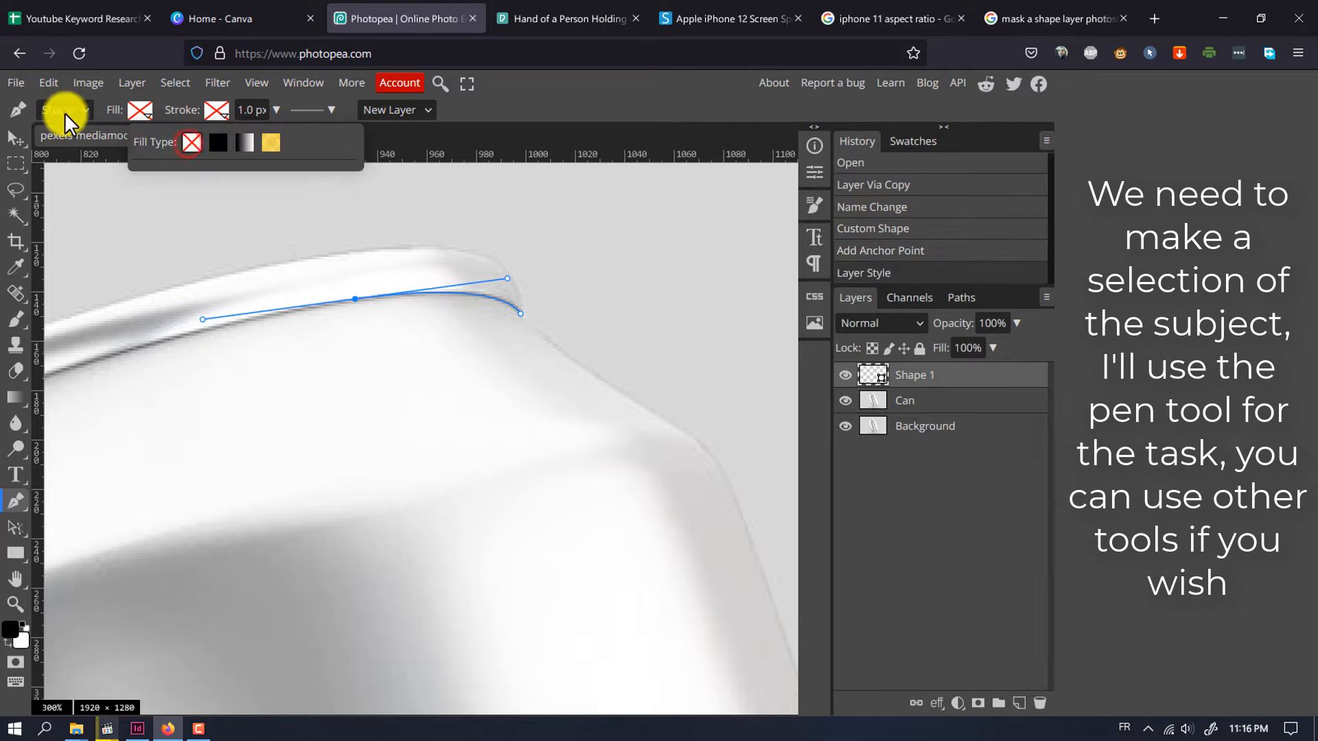
left_click(65, 112)
left_click(63, 147)
Continue the path along the lower edge of the top rim and around its left end with curved anchors.
scroll(333, 545, "left", 5)
left_click_drag(197, 444, 130, 483)
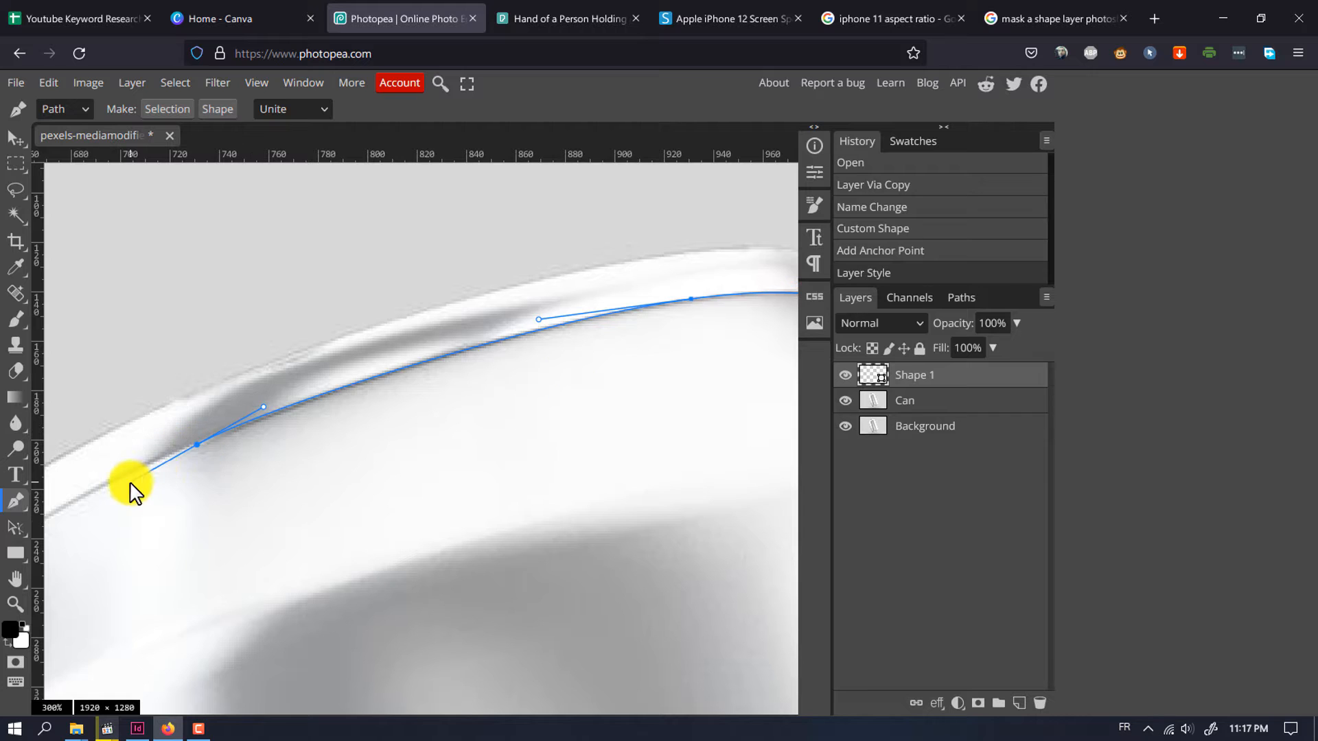
left_click(197, 445, "alt")
scroll(194, 474, "left", 3)
scroll(196, 470, "down", 2)
left_click_drag(199, 445, 200, 516)
scroll(219, 473, "down", 3)
scroll(218, 468, "up", 3)
left_click(199, 278, "alt")
Trace the curved neck and shoulder on the can's left side with the Pen tool.
left_click_drag(140, 469, 87, 577)
left_click(140, 469, "alt")
scroll(144, 426, "down", 3)
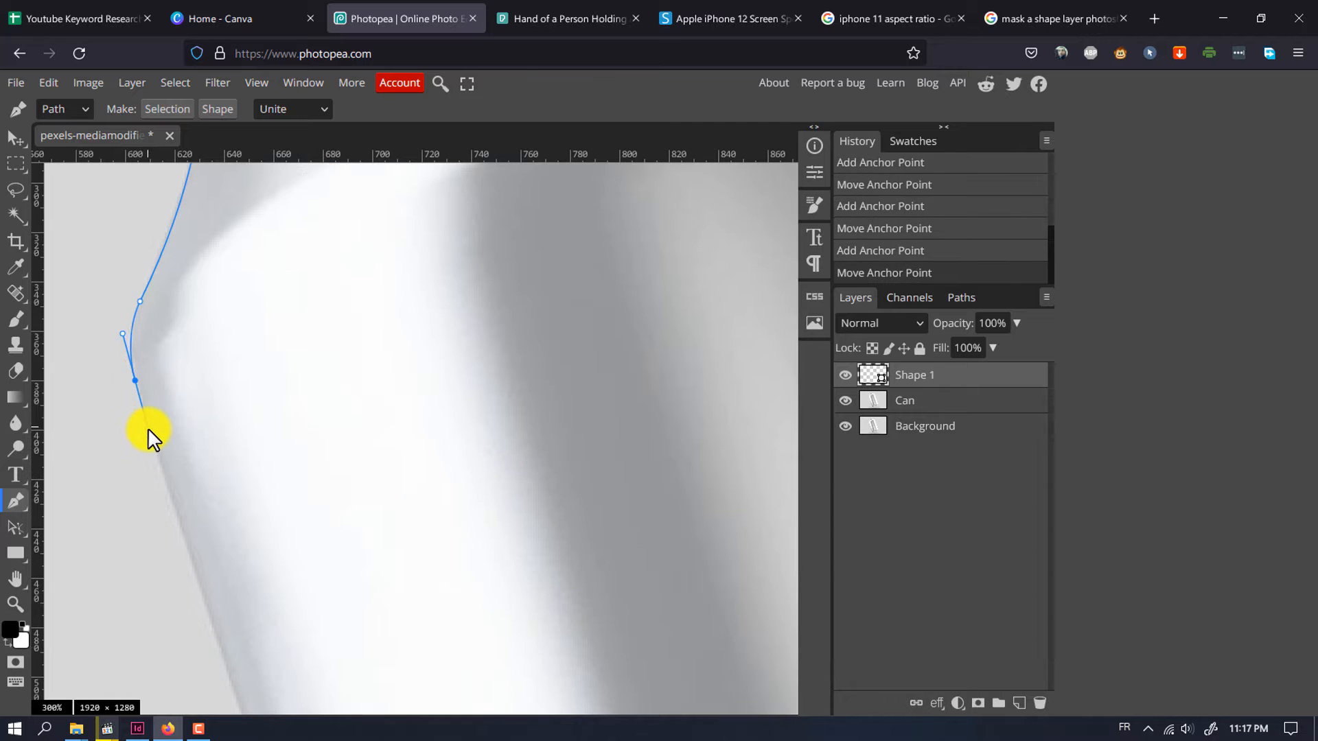
left_click_drag(147, 427, 148, 429)
left_click(135, 380, "alt")
Extend the path down the can's left side and around its lower-left corner to the start of the bottom rim.
scroll(435, 538, "down", 6)
left_click(678, 541)
scroll(426, 329, "up", 5)
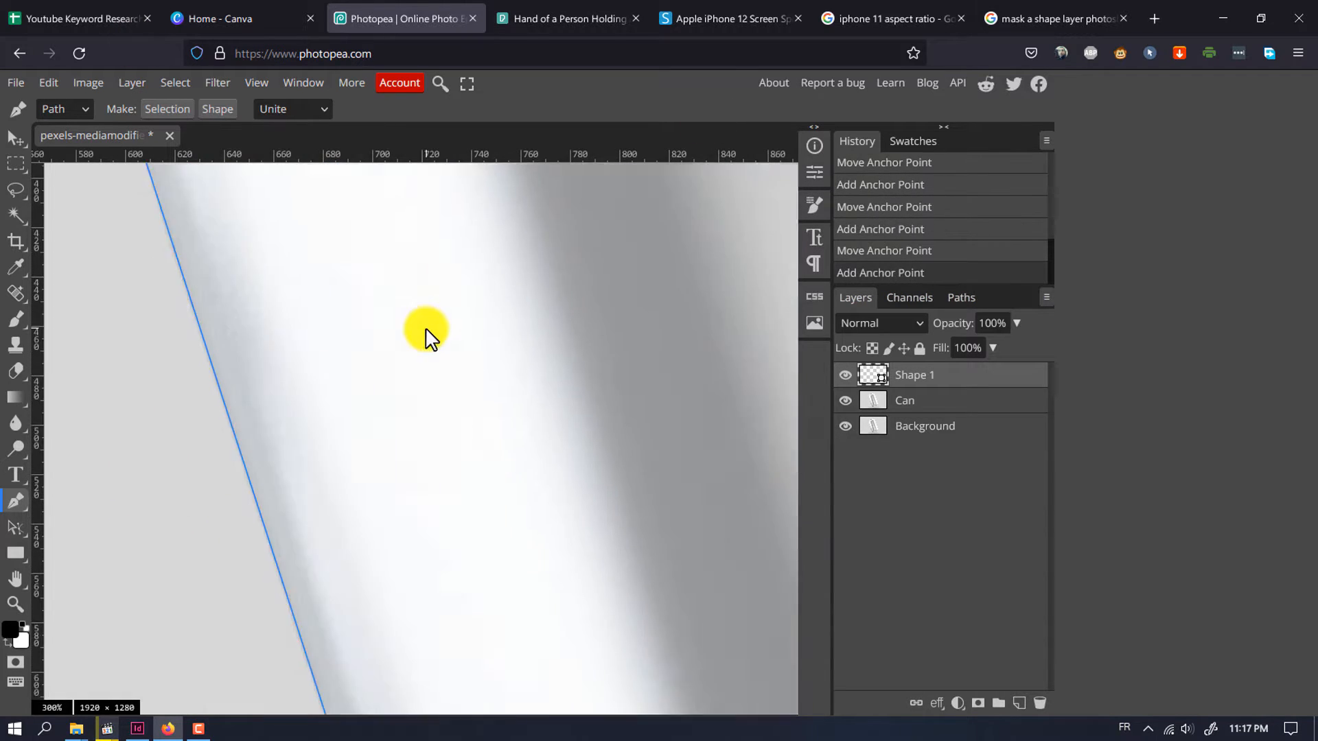
scroll(565, 403, "down", 6)
scroll(377, 359, "right", 2)
left_click_drag(391, 354, 413, 325)
left_click(391, 355, "alt")
left_click(506, 385)
left_click(528, 395)
Trace the upper edge of the can's bottom rim across to its right end.
scroll(591, 355, "right", 3)
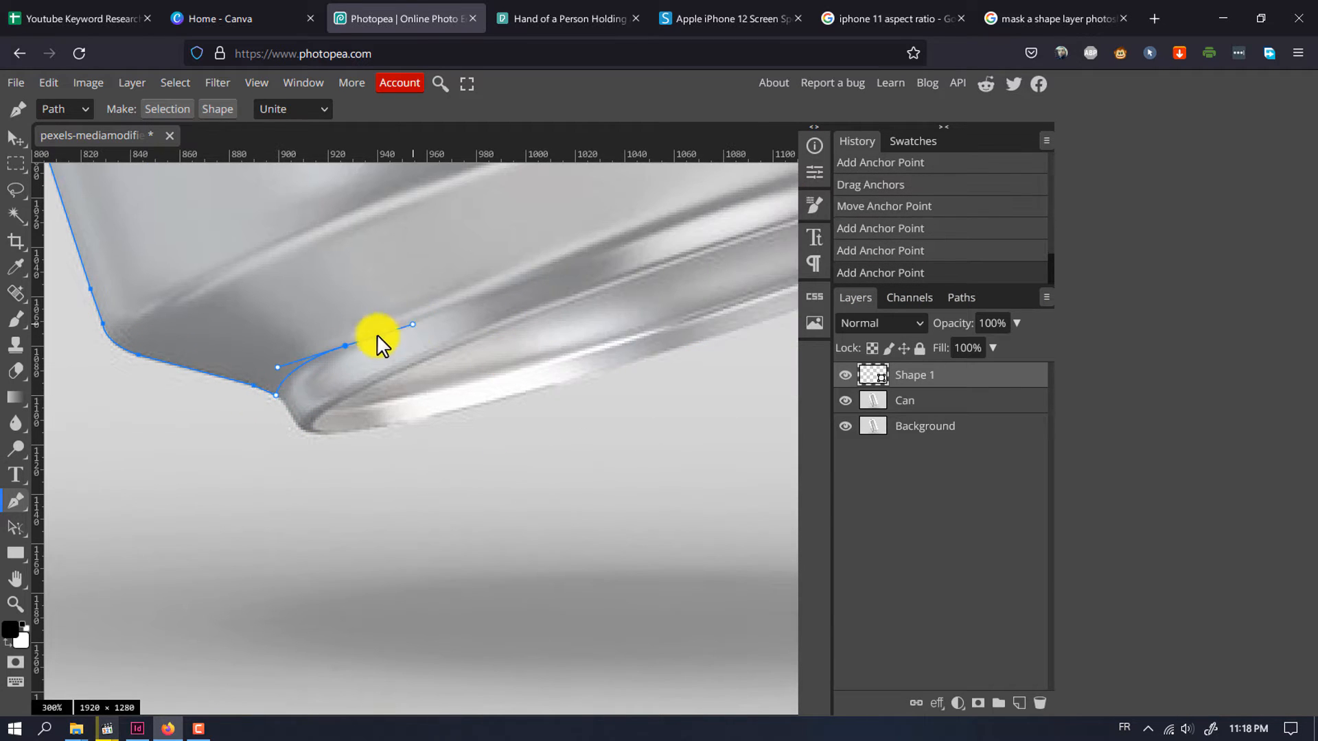
left_click(345, 346, "alt")
left_click(575, 252)
scroll(597, 315, "up", 3)
scroll(597, 315, "right", 5)
left_click(522, 348)
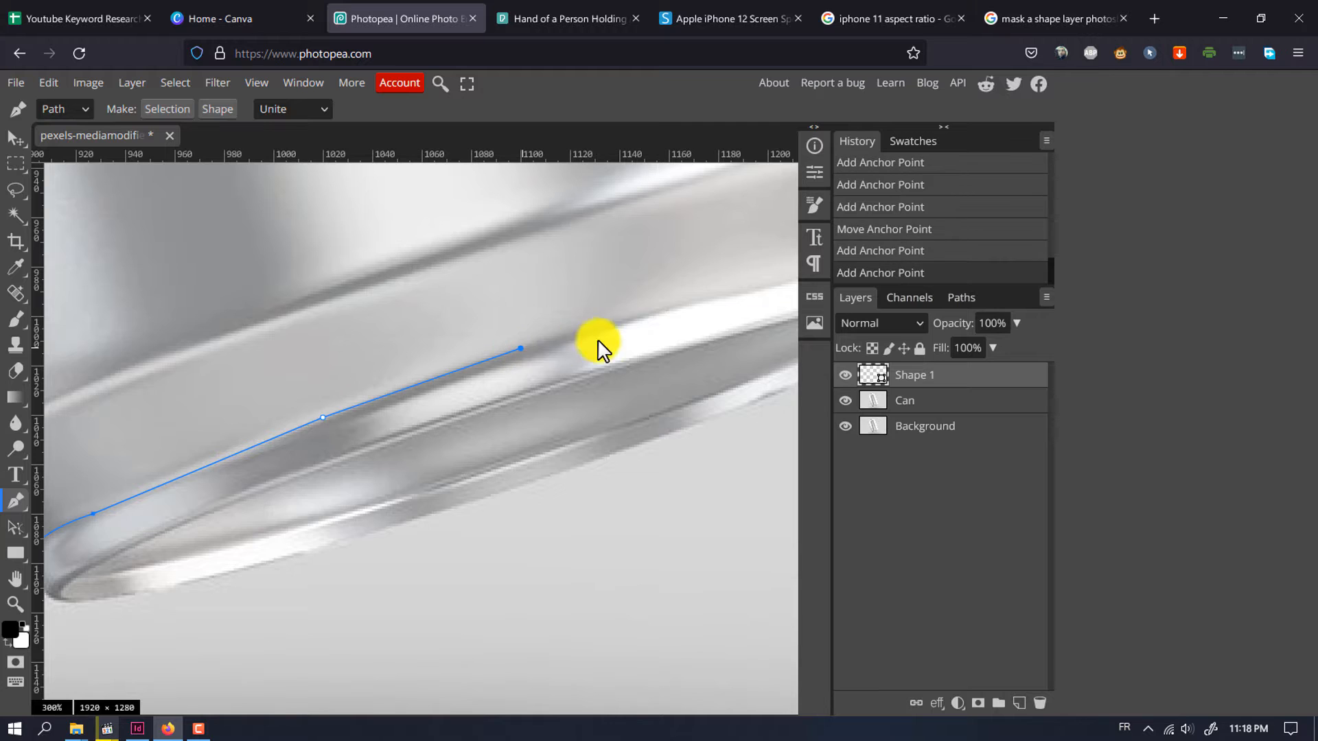
scroll(597, 344, "right", 3)
left_click(506, 307)
scroll(670, 300, "right", 3)
left_click_drag(619, 259, 640, 284)
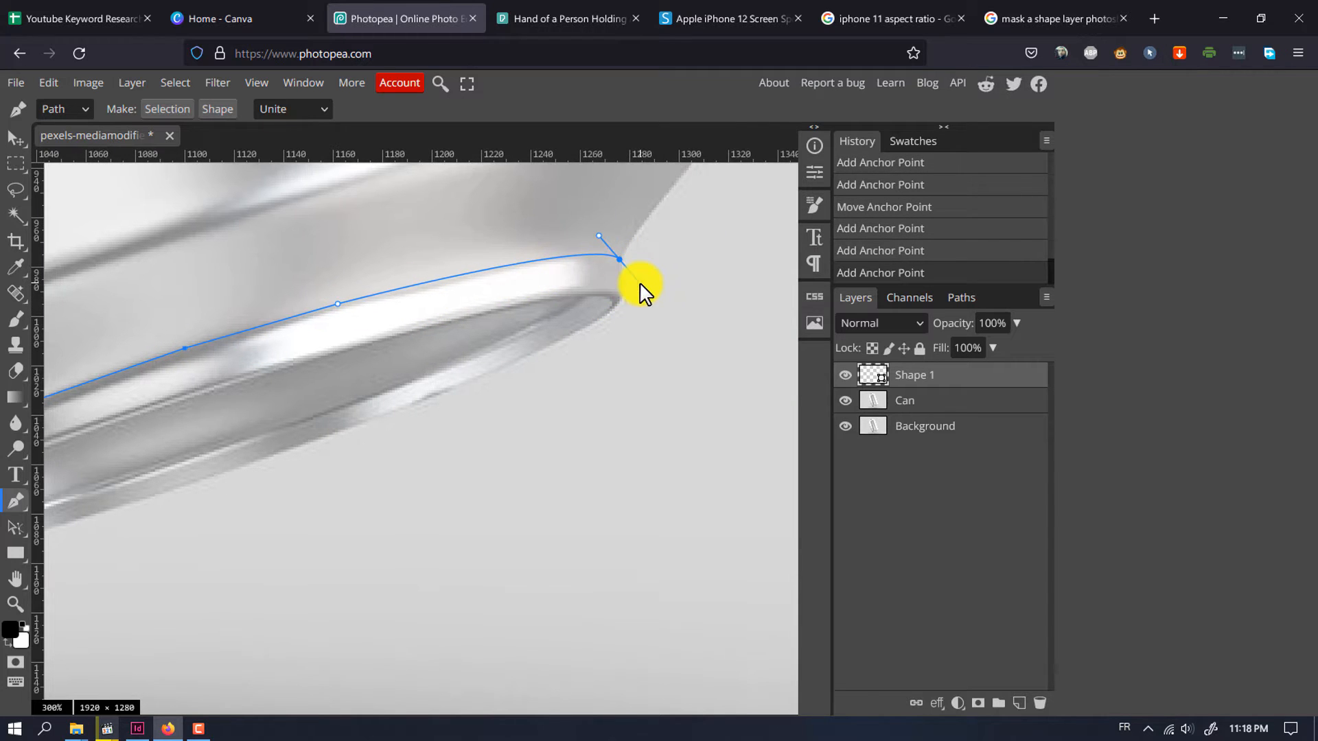
Trace the bevel and rounded corner at the can's lower right.
scroll(683, 292, "up", 3)
scroll(682, 294, "up", 3)
left_click(619, 511, "alt")
left_click(714, 384)
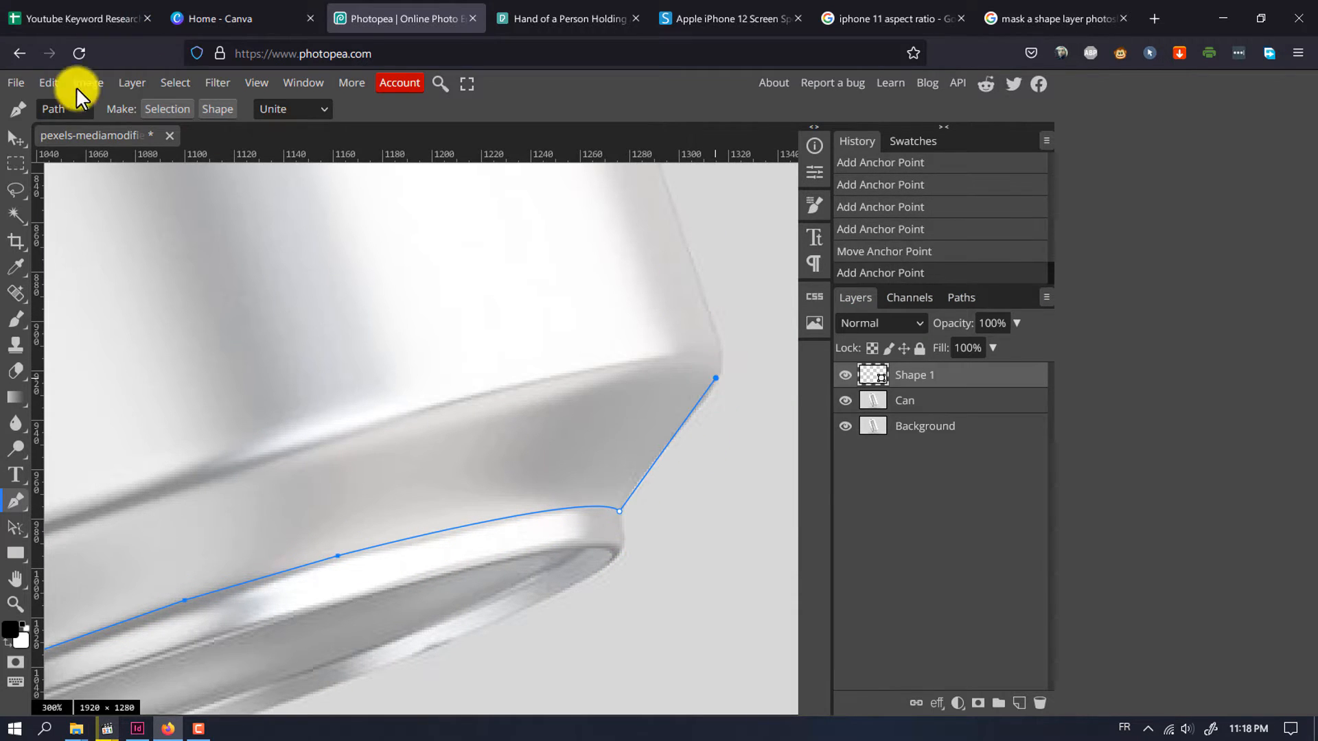
left_click_drag(730, 370, 689, 278)
left_click(715, 384, "alt")
left_click(709, 316, "alt")
Extend the path up the can's right side to a curved anchor at the upper shoulder.
scroll(617, 324, "up", 12)
scroll(474, 335, "left", 4)
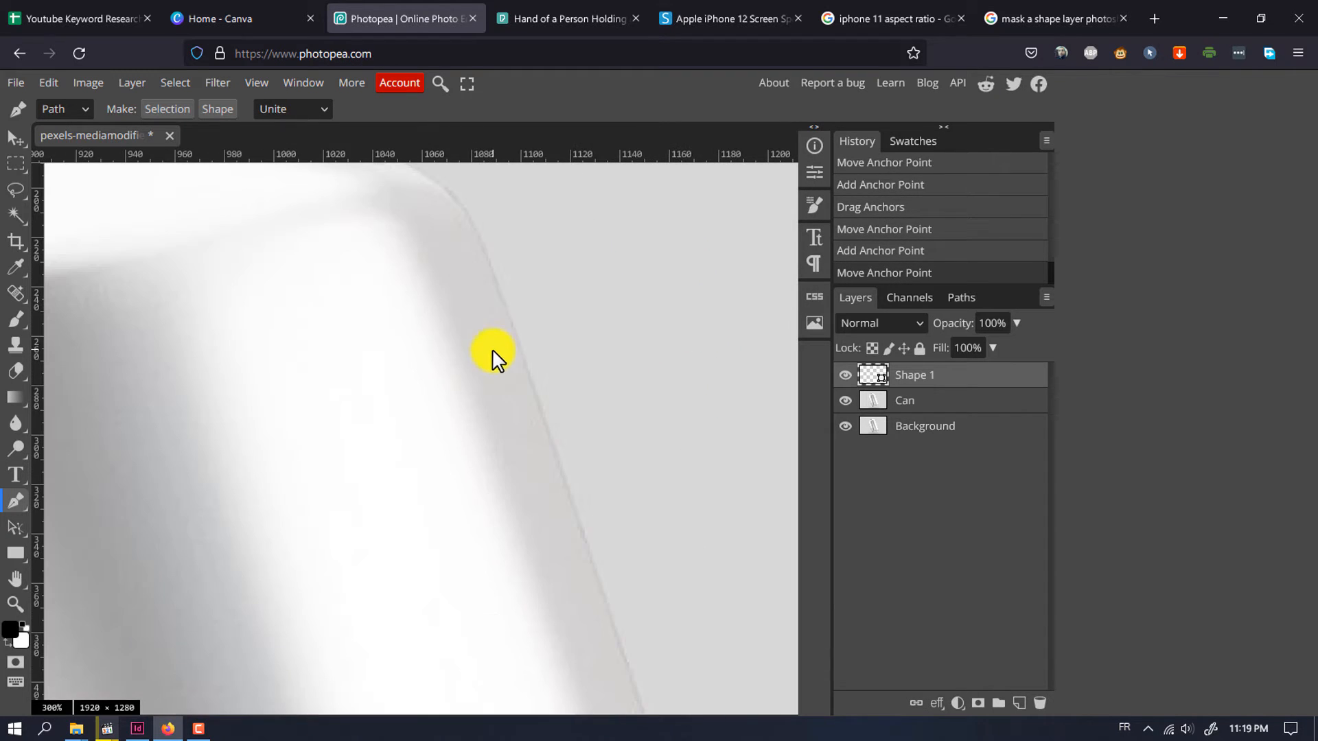
left_click(491, 269)
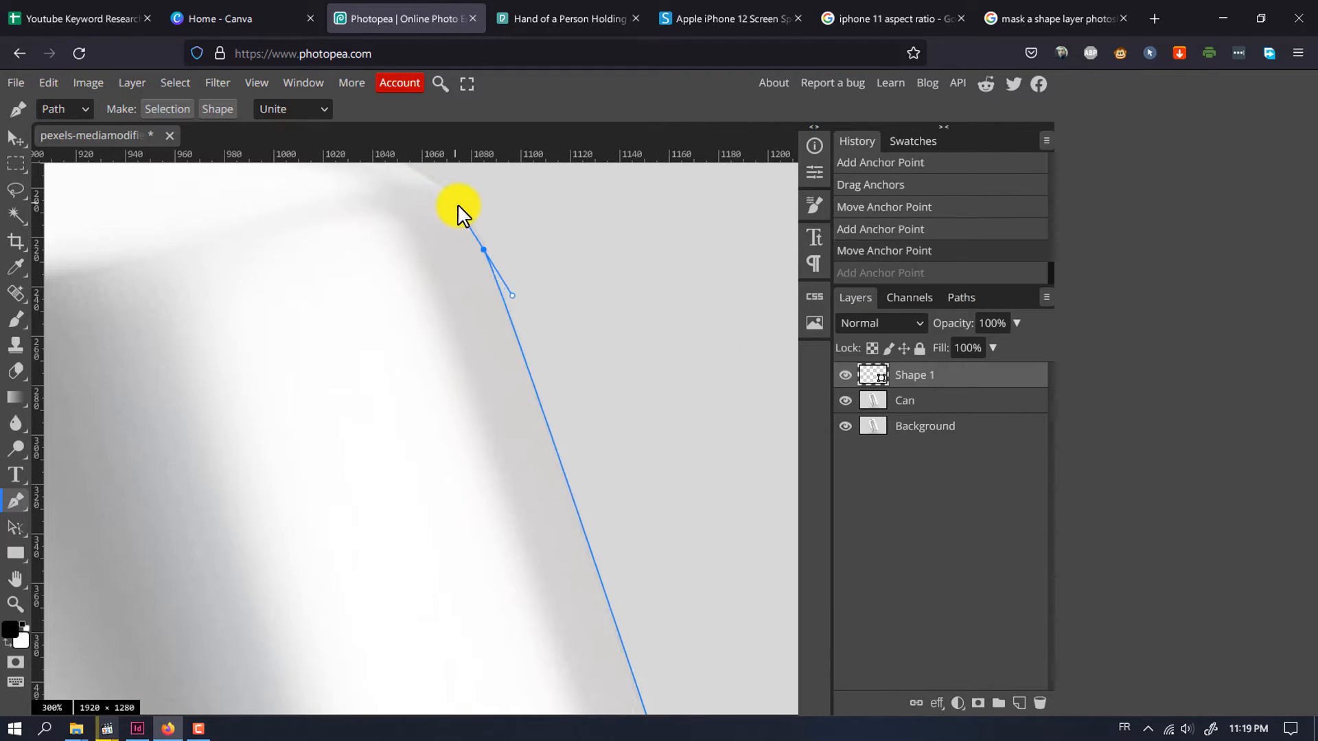
scroll(665, 296, "down", 8)
scroll(663, 292, "down", 3)
scroll(652, 296, "up", 15)
scroll(465, 295, "down", 3)
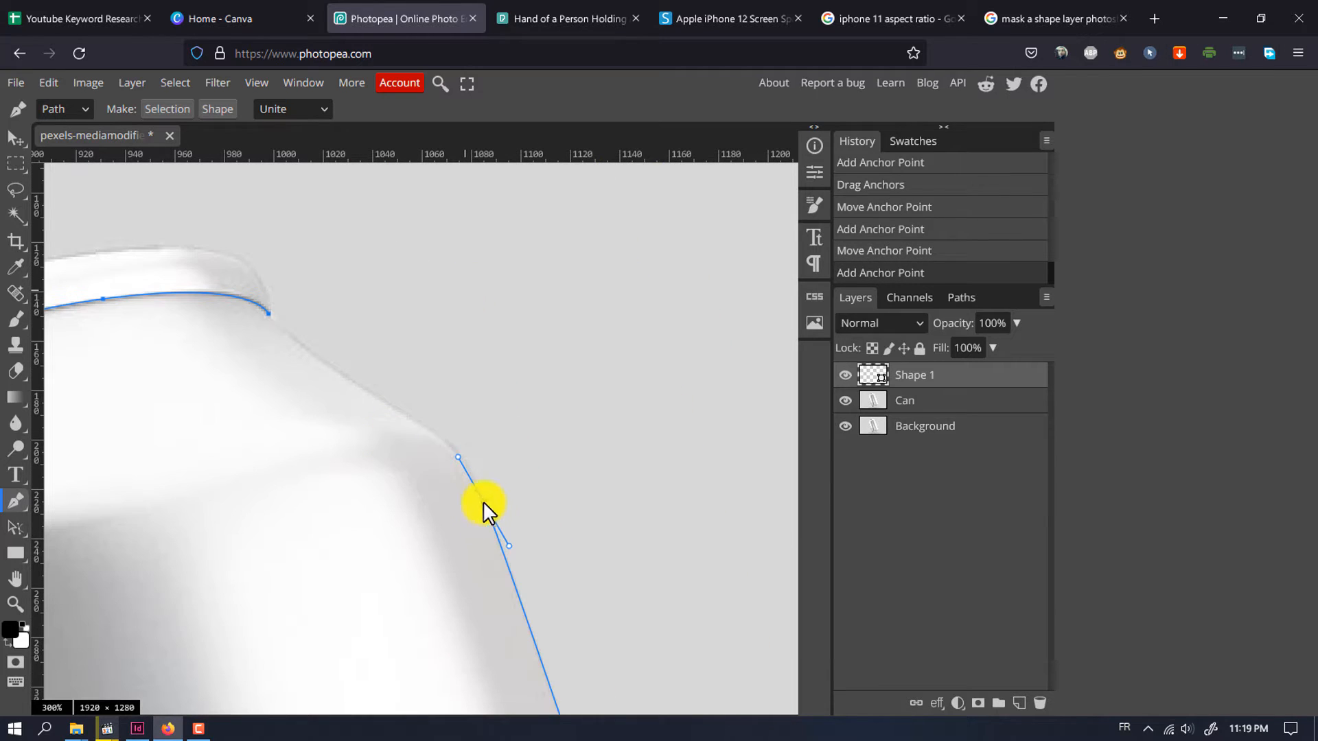
left_click(483, 502, "alt")
Trace the can's right shoulder and neck and close the path at its starting anchor.
left_click_drag(416, 420, 353, 389)
left_click(413, 419, "alt")
left_click_drag(268, 314, 254, 283)
key("ctrl+0")
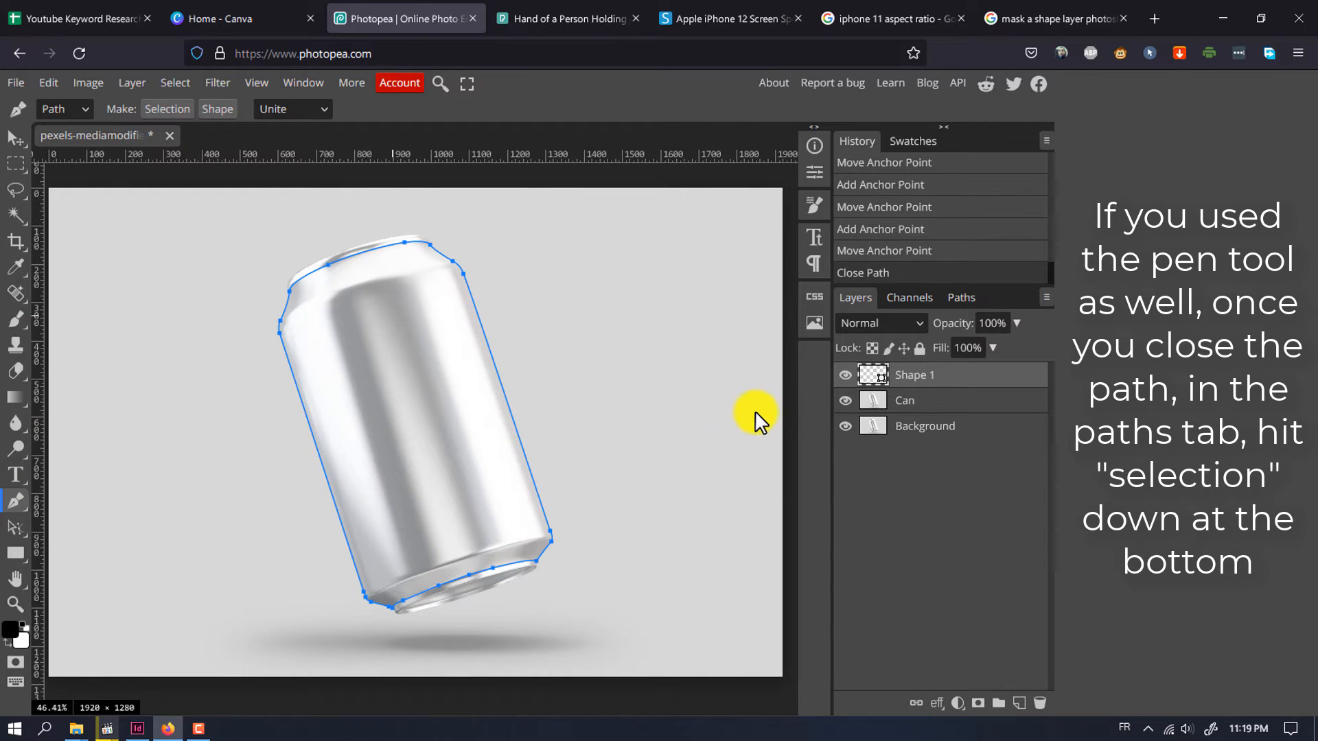
Load the closed can path as a selection and add it as a raster mask to the Can layer.
left_click(960, 299)
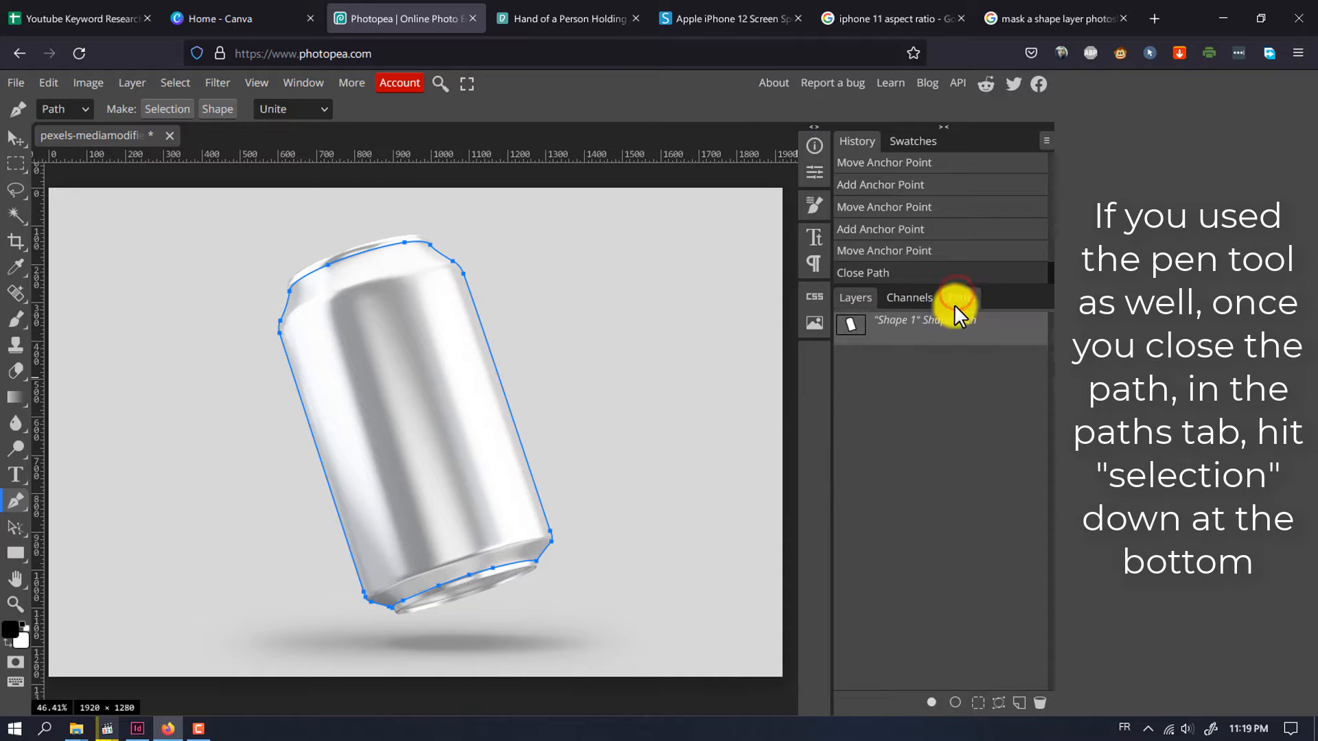
left_click(980, 702)
left_click(855, 302)
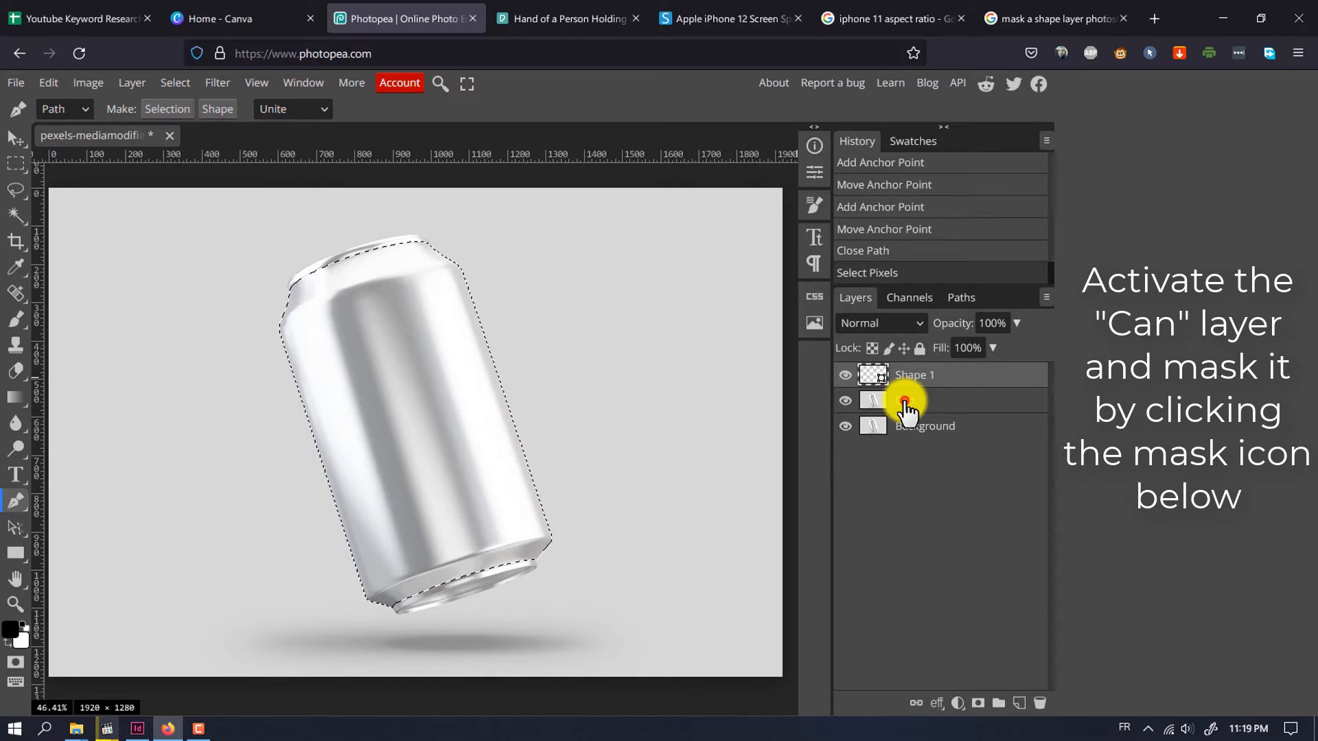
left_click(875, 406)
left_click(981, 702)
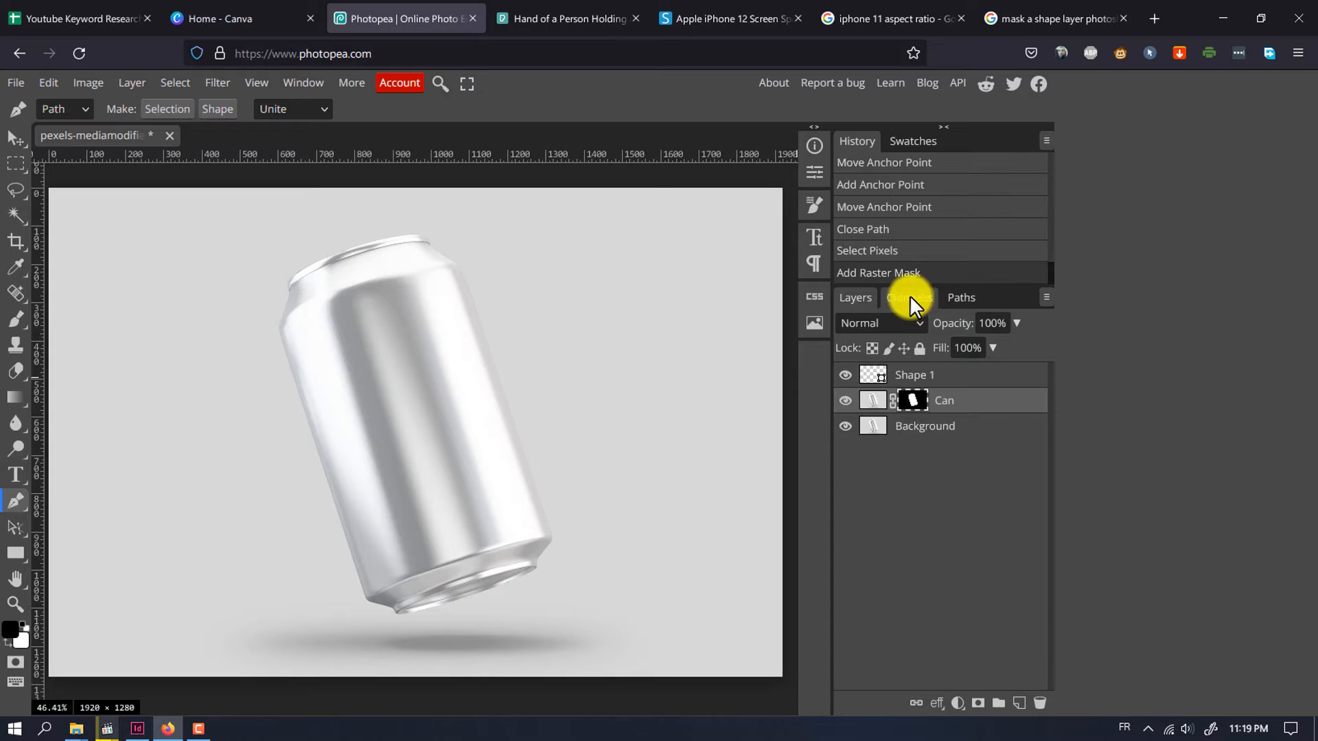
Delete the Shape 1 layer.
left_click(912, 376)
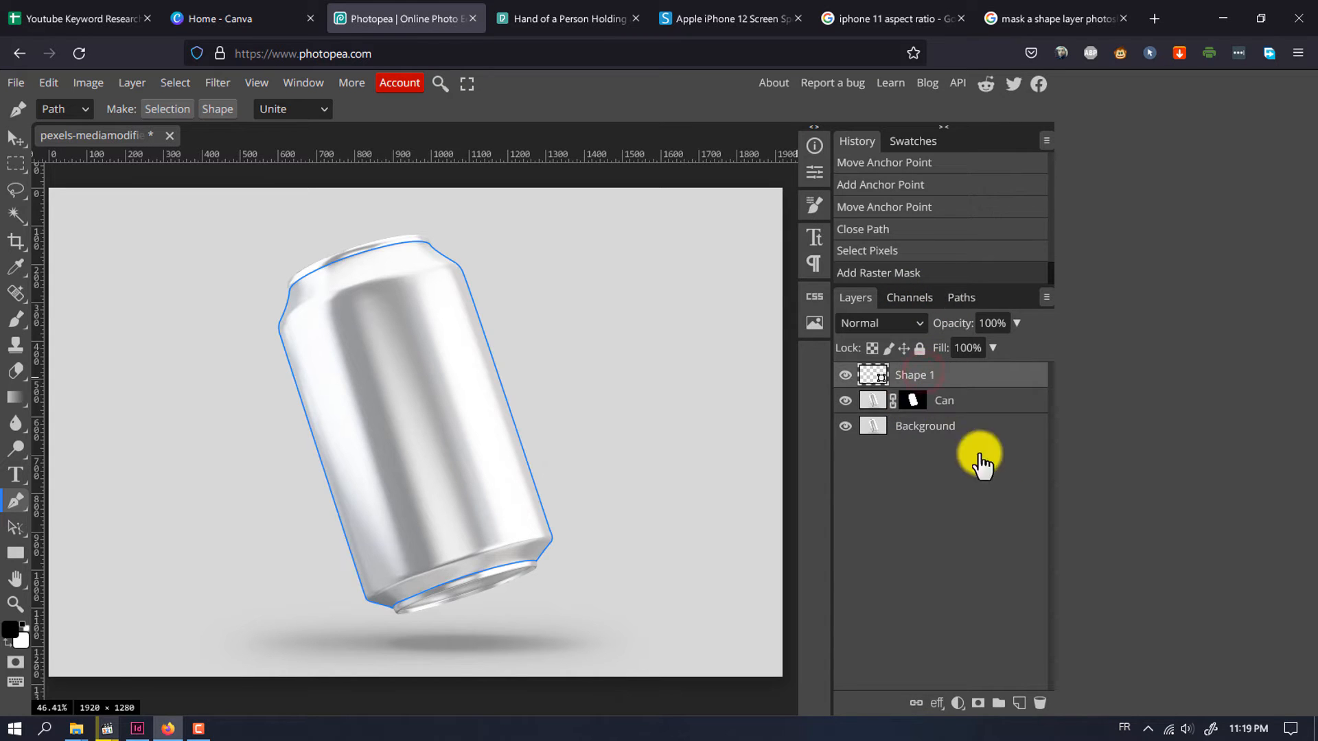
left_click(1040, 703)
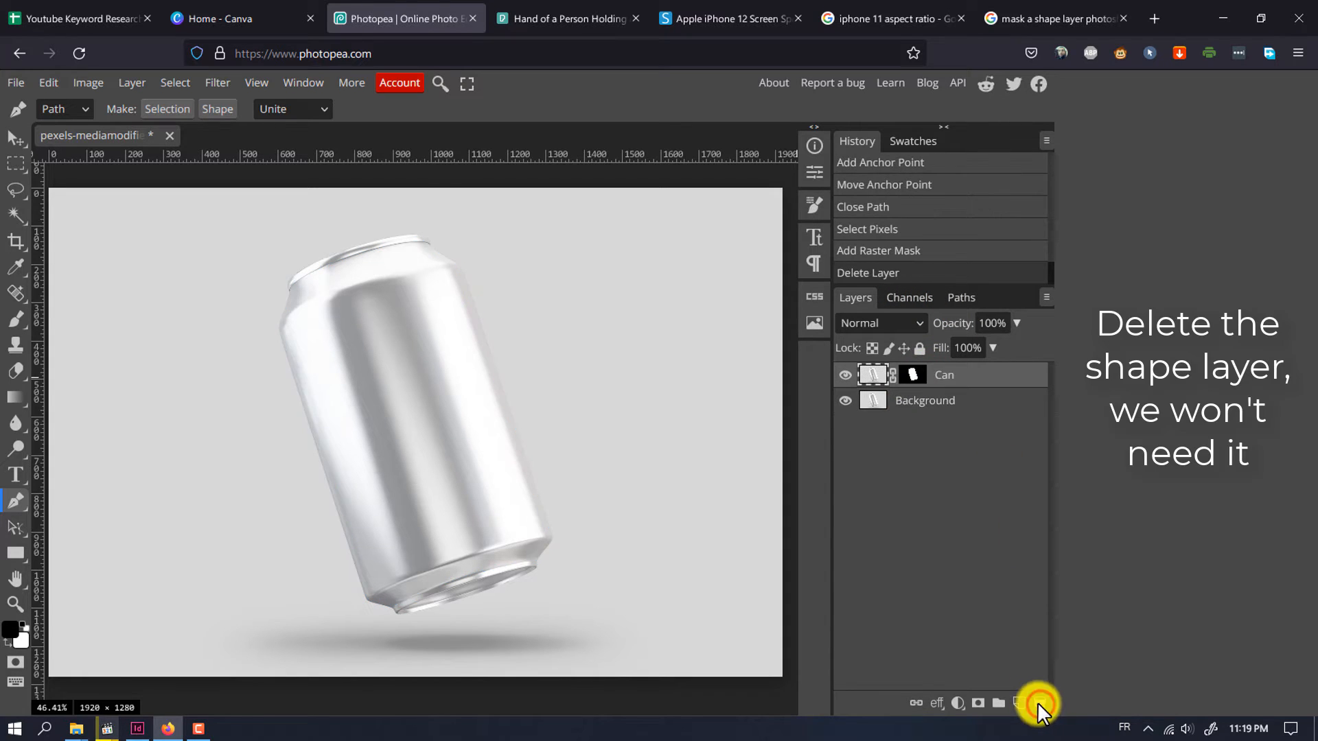
left_click(961, 297)
left_click(925, 296)
left_click(857, 298)
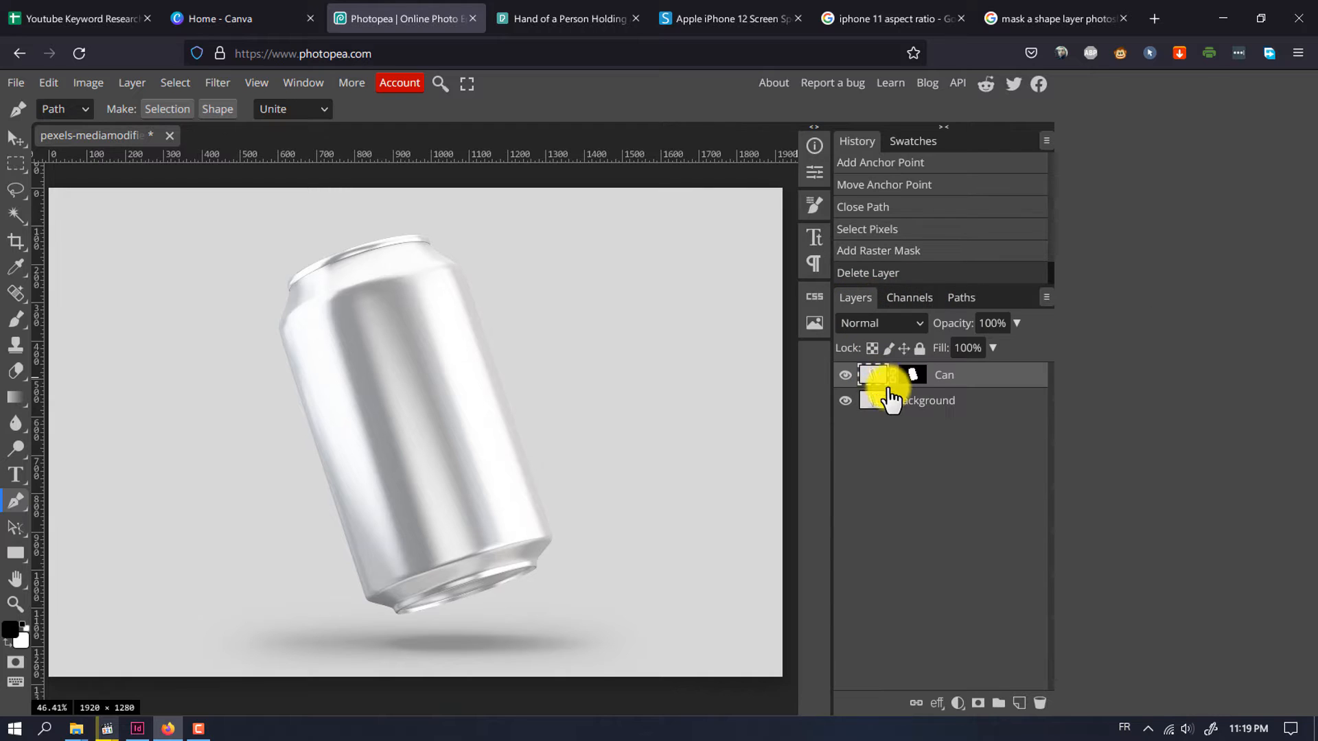
Hide and show the Background layer to check the masked can cutout.
left_click(845, 400)
left_click(845, 400)
left_click(845, 400)
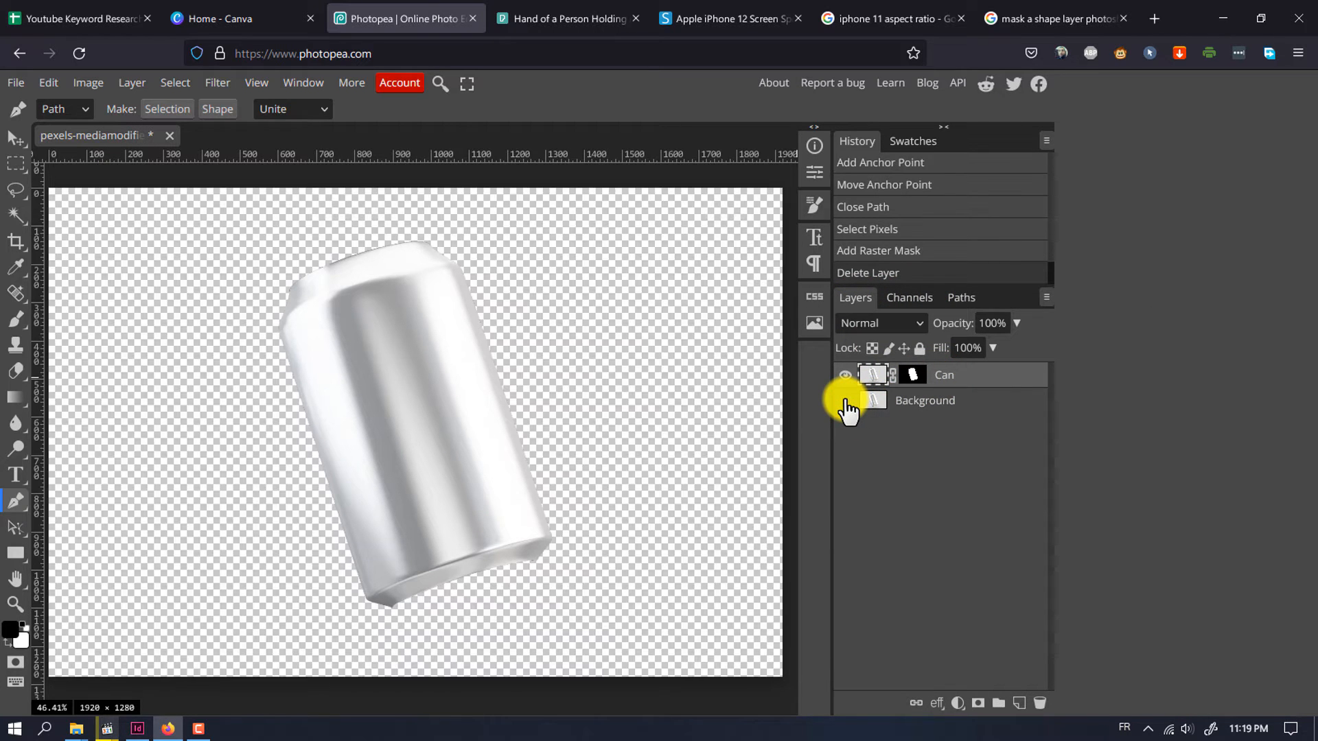
left_click(845, 400)
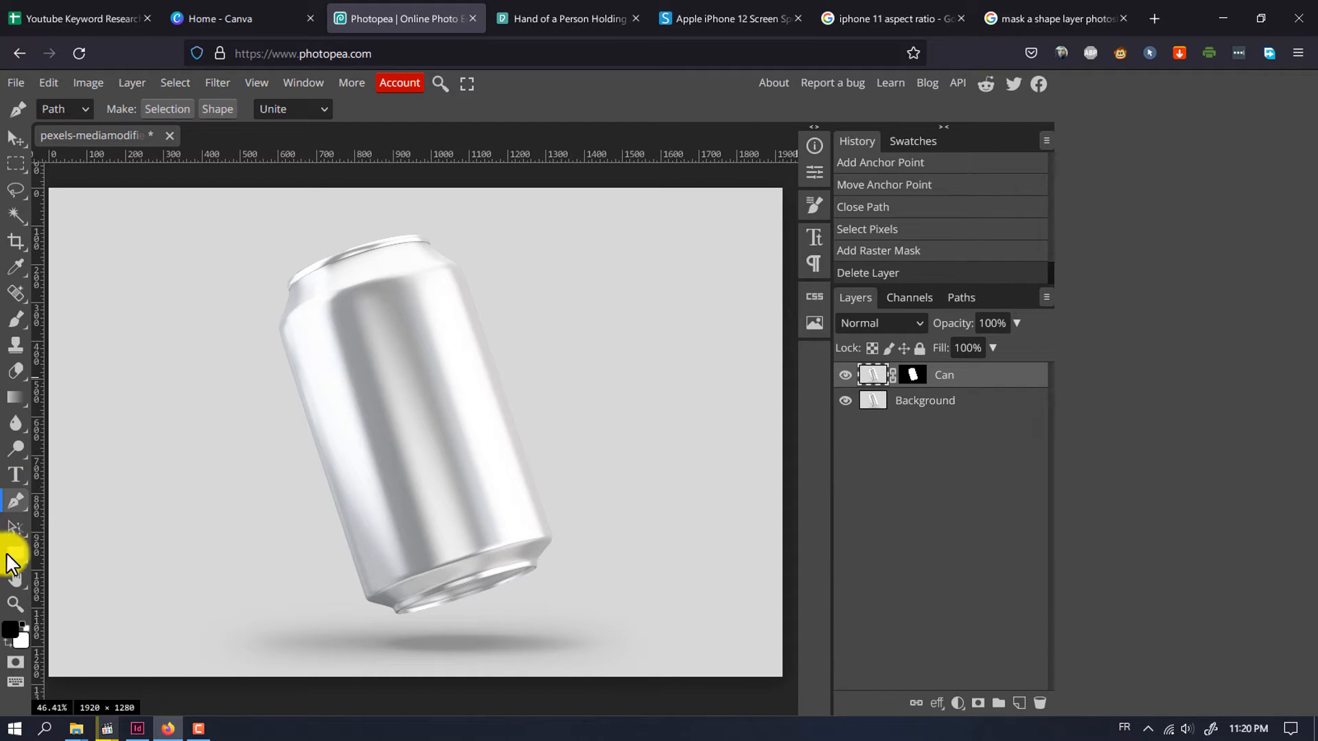
scroll(410, 353, "left", 3)
scroll(410, 356, "down", 2)
scroll(411, 357, "up", 2)
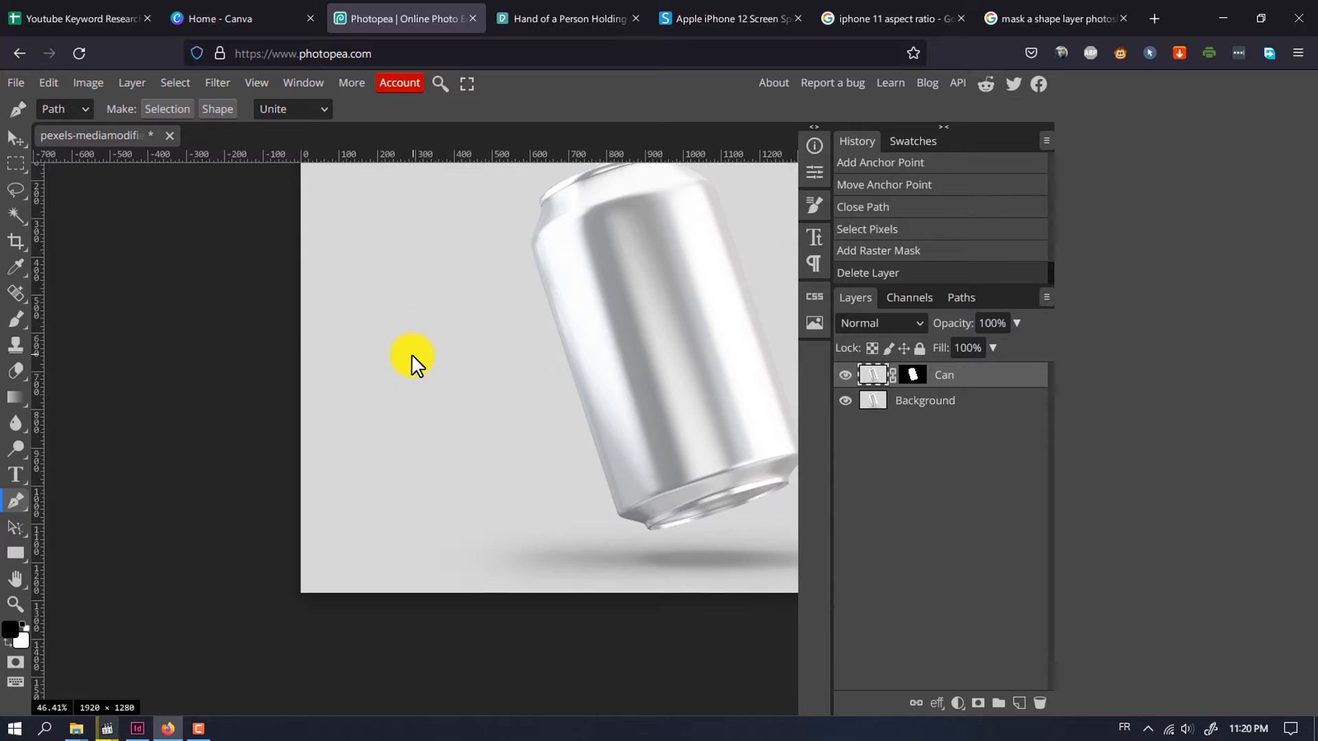
scroll(411, 357, "right", 4)
scroll(412, 357, "left", 2)
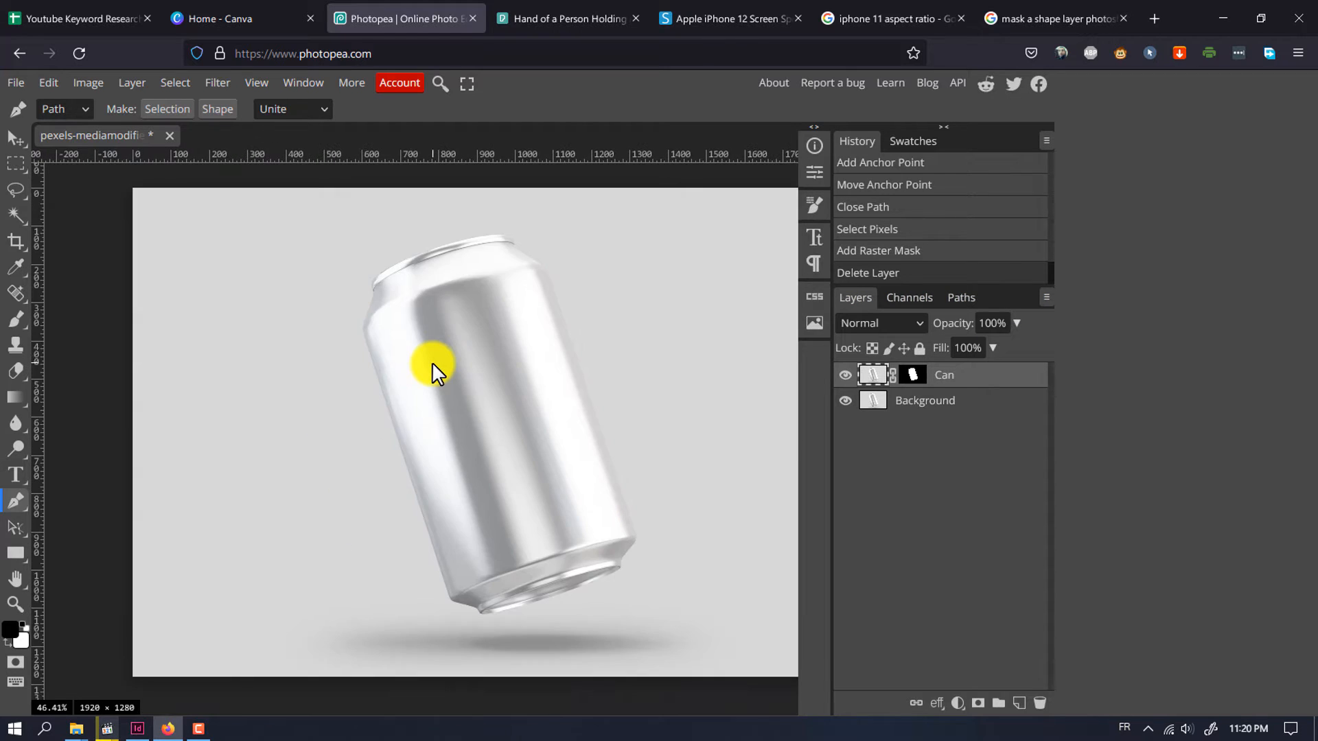
scroll(431, 361, "up", 5)
left_click_drag(532, 251, 518, 322)
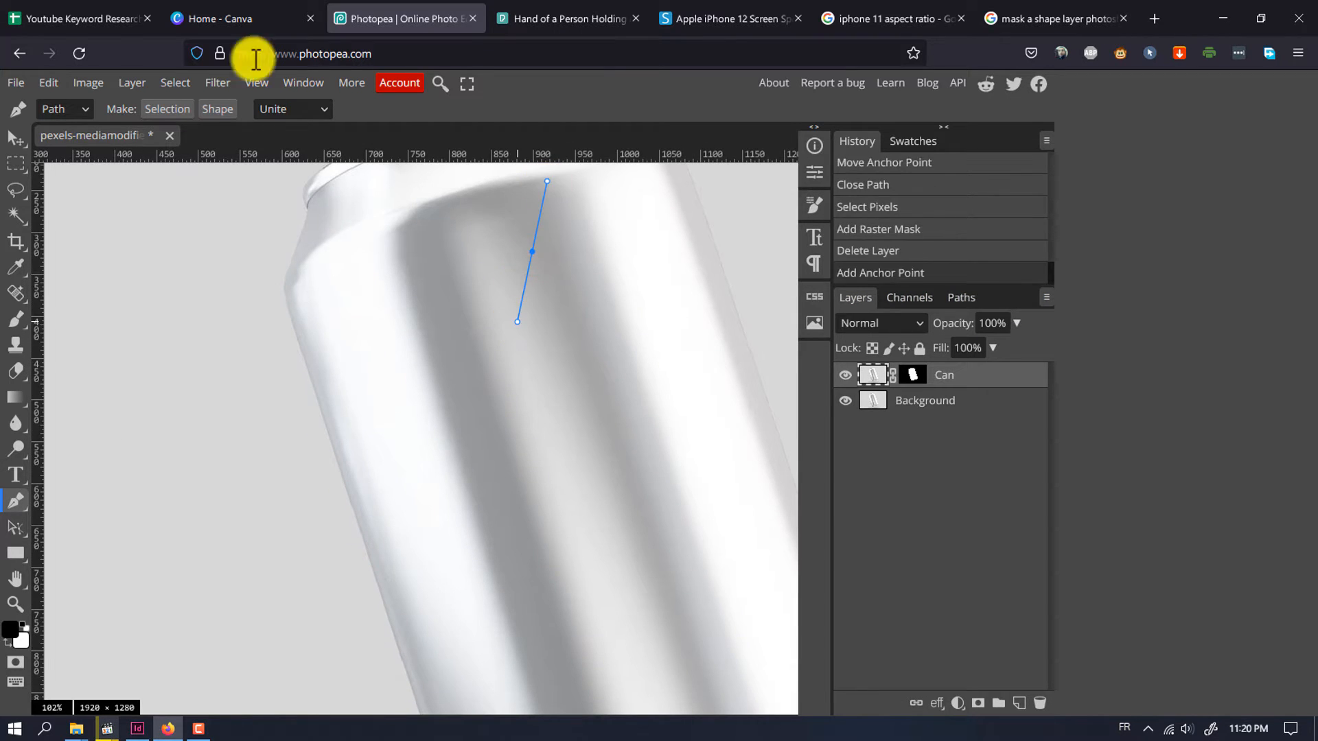
key("ctrl+z")
Measure the can's width with the Ruler tool, from edge to edge across its upper body.
scroll(426, 206, "up", 5)
scroll(480, 275, "left", 2)
scroll(533, 309, "down", 2)
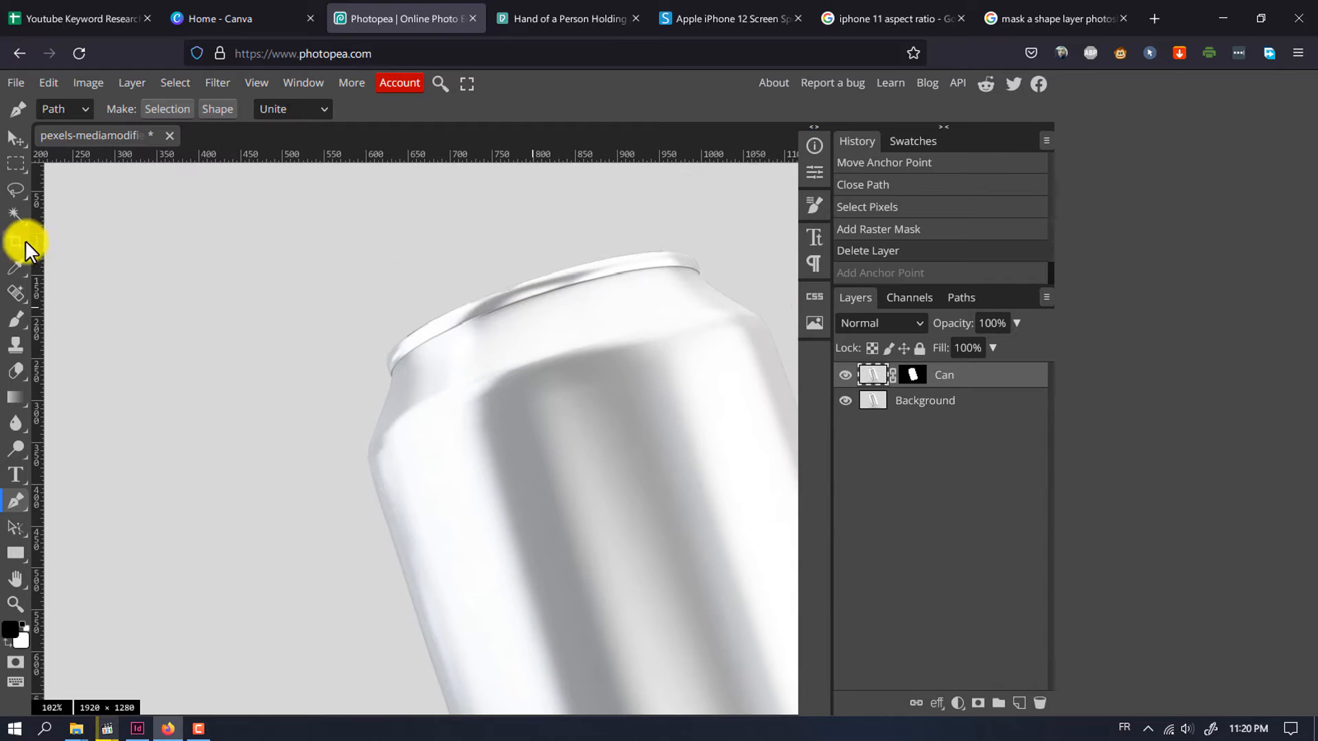
left_click(16, 267)
left_click(64, 284)
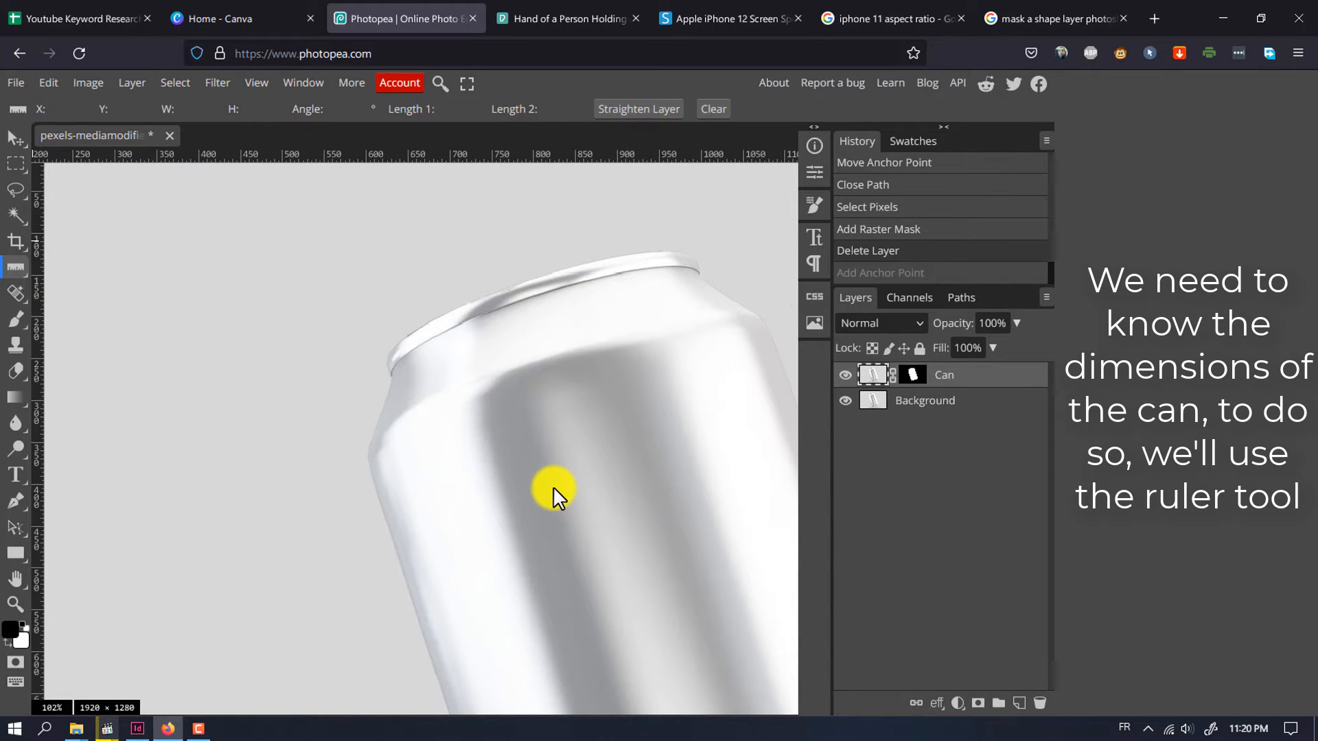
scroll(553, 485, "down", 4)
scroll(552, 488, "up", 3)
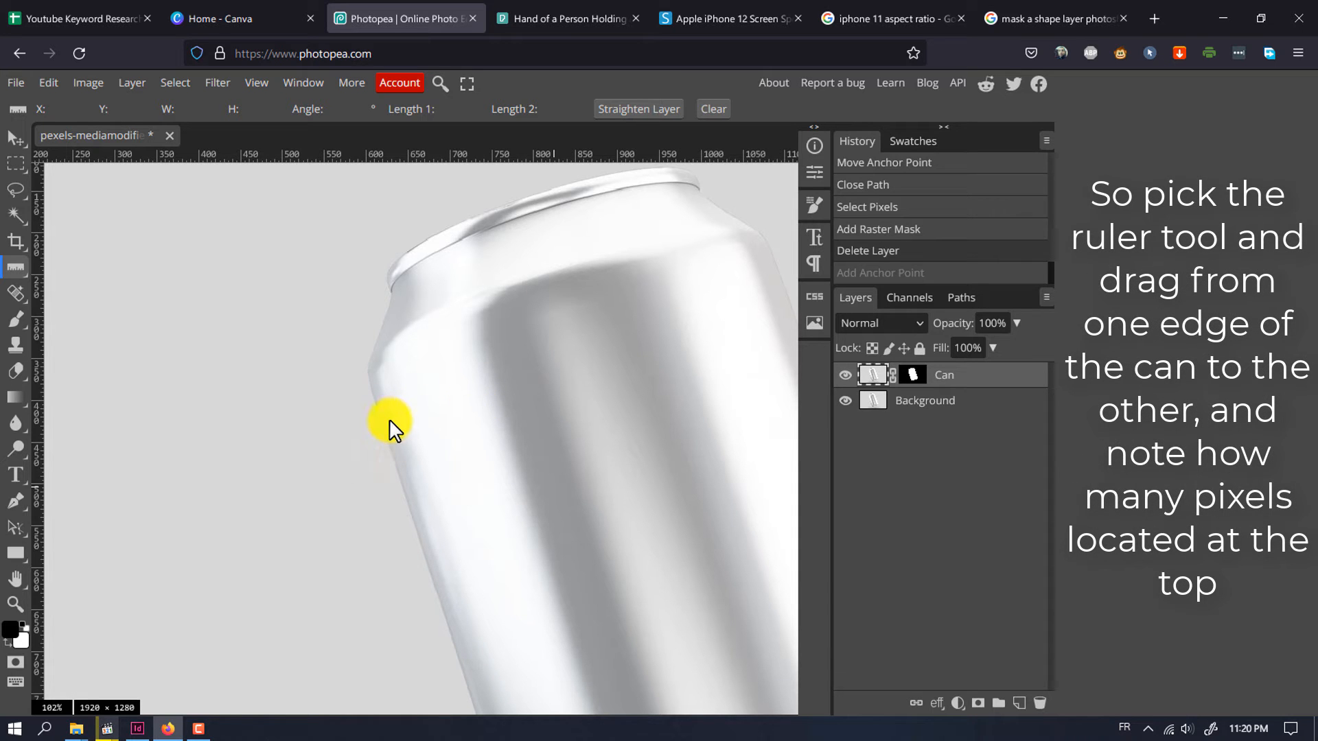
left_click_drag(381, 421, 775, 294)
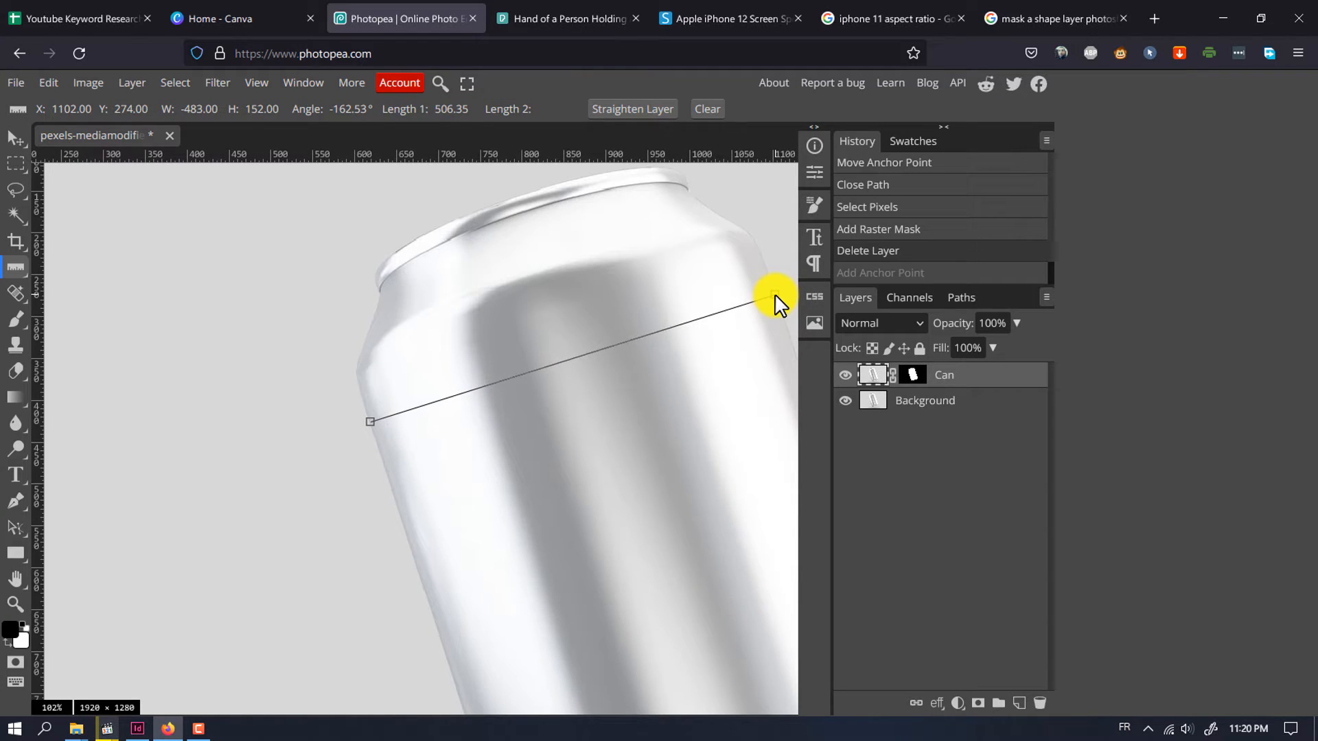
left_click_drag(775, 294, 775, 295)
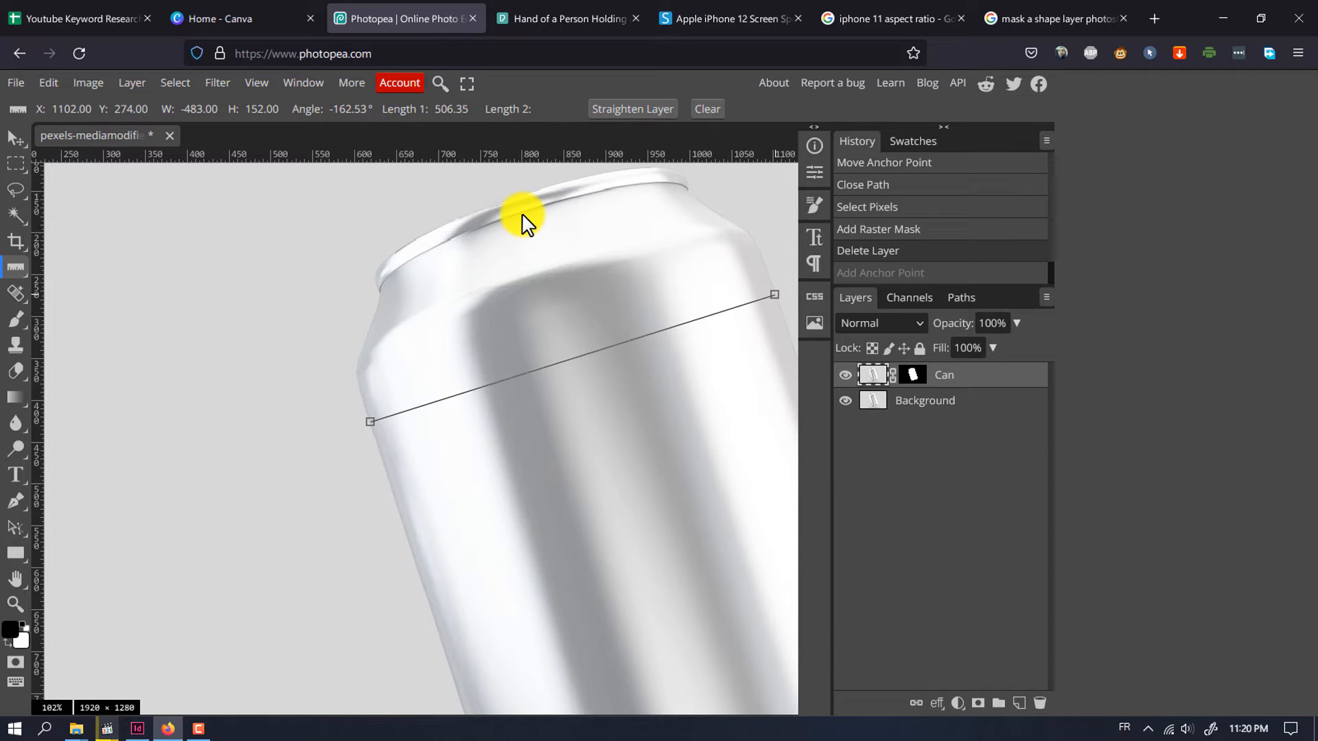
Measure the can's height along its tilt from the upper rim to the base and clear the ruler.
left_click_drag(521, 214, 645, 543)
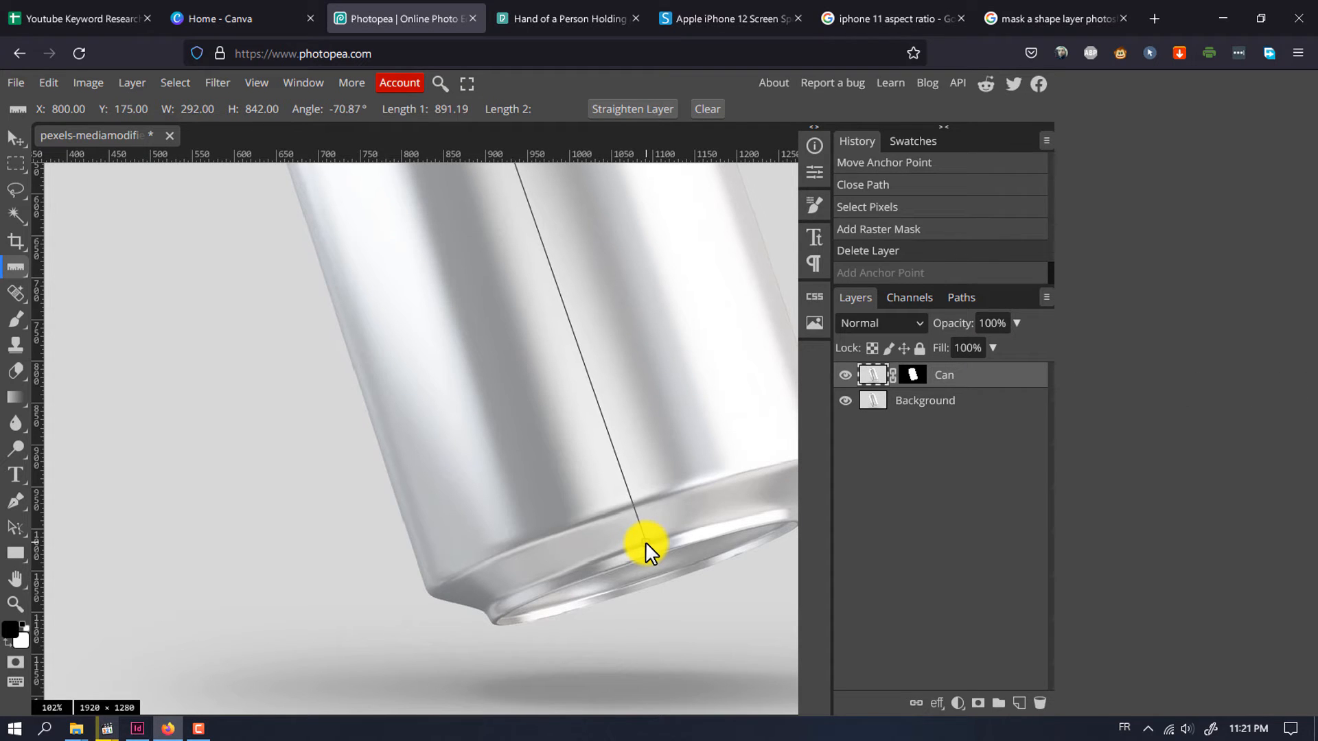
left_click_drag(645, 542, 645, 541)
left_click(711, 112)
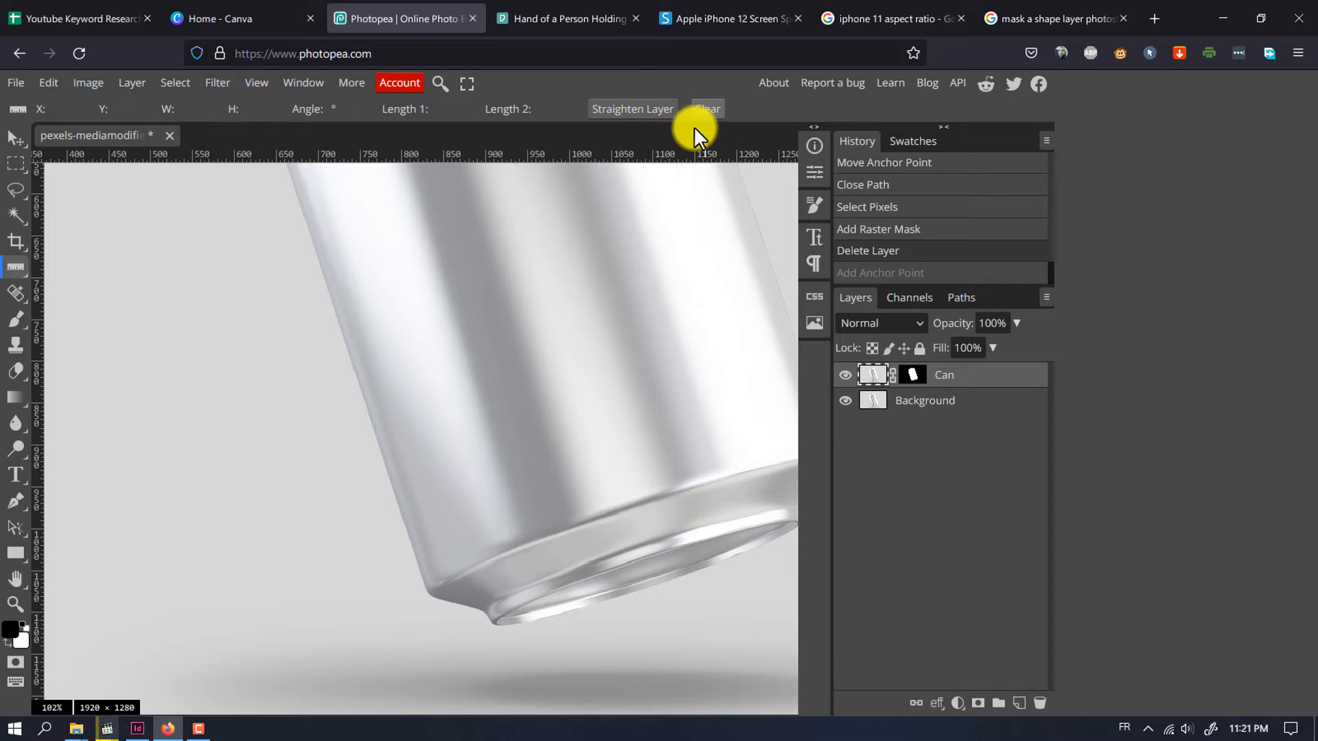
Create a rectangle path 506 px wide and 890 px high, drawn from its center near the can.
left_click(17, 552)
left_click(385, 447)
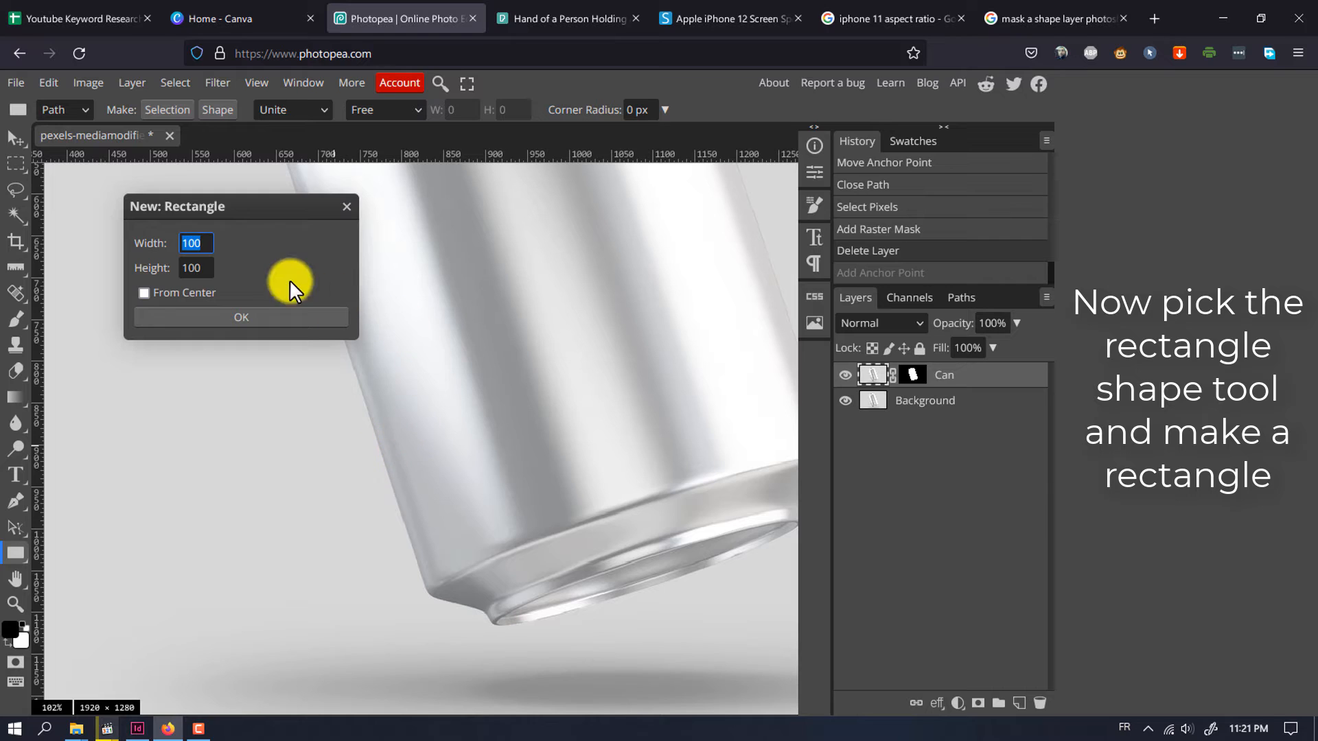
type("860")
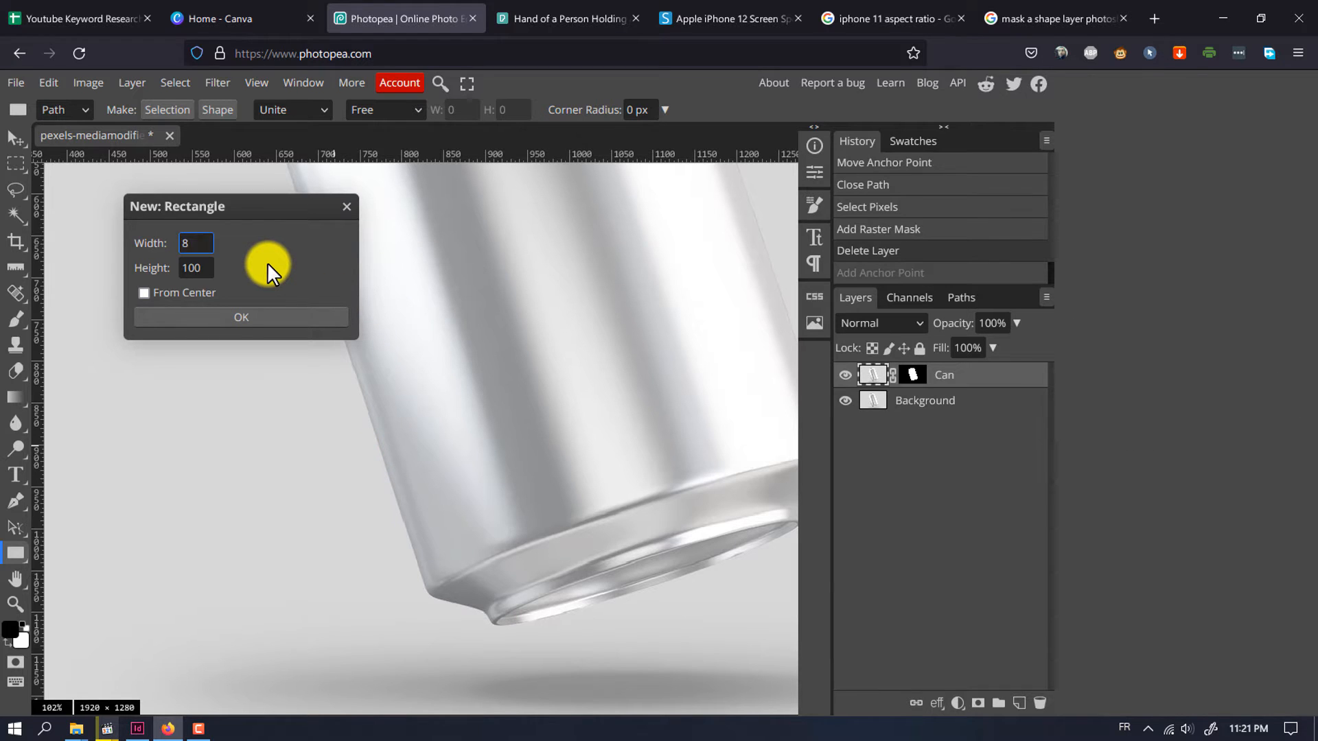
key("BackSpace")
key("BackSpace")
key("BackSpace")
type("506")
key("Tab")
type("890")
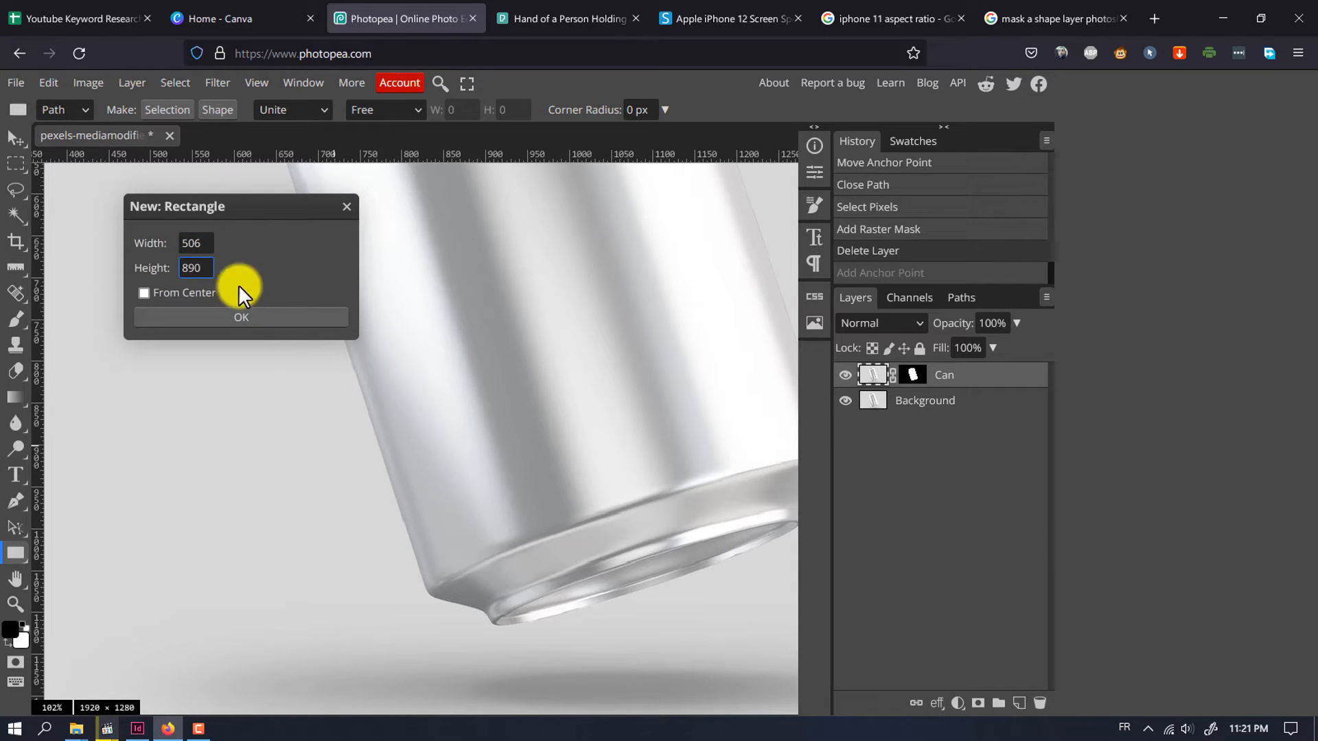
left_click(196, 293)
left_click(247, 318)
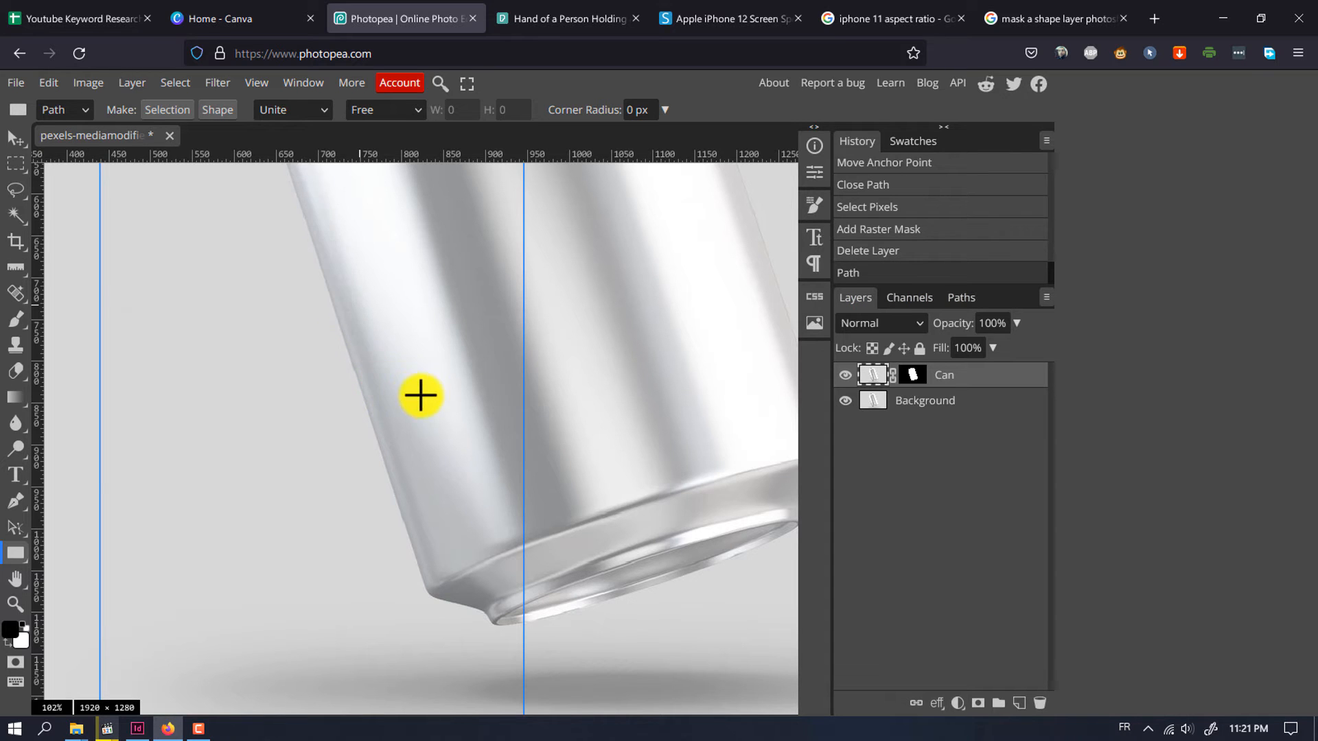
scroll(421, 393, "up", 5)
scroll(421, 393, "down", 3)
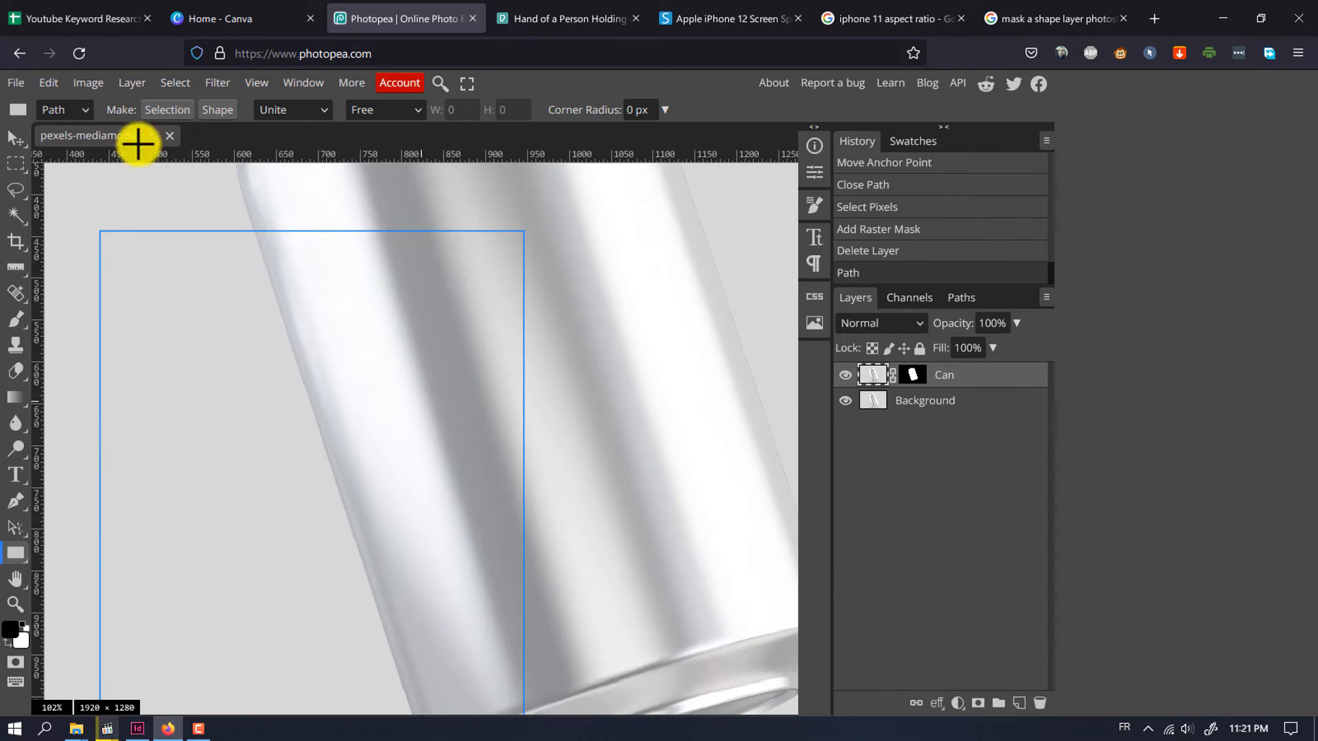
Set the Rectangle tool to Shape mode with a grey fill.
left_click(83, 109)
left_click(77, 140)
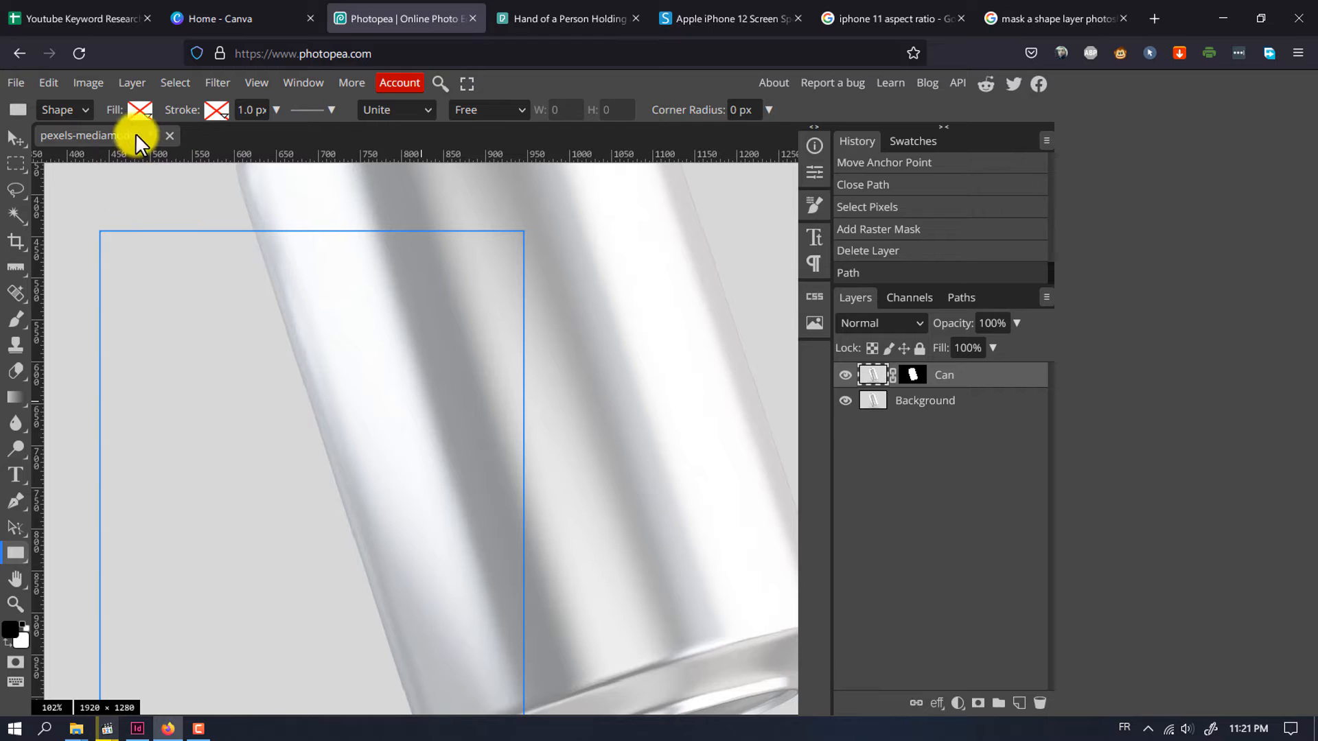
left_click(136, 114)
left_click(217, 142)
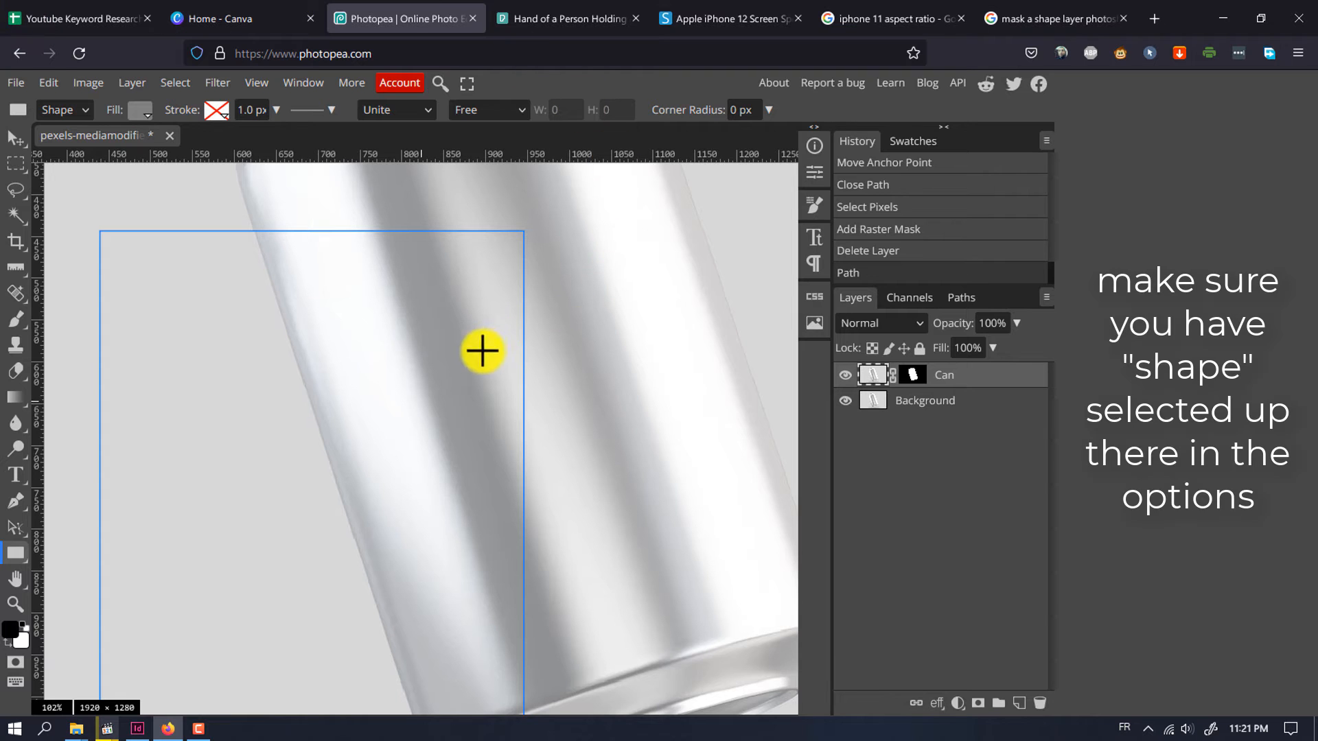
scroll(481, 359, "down", 6)
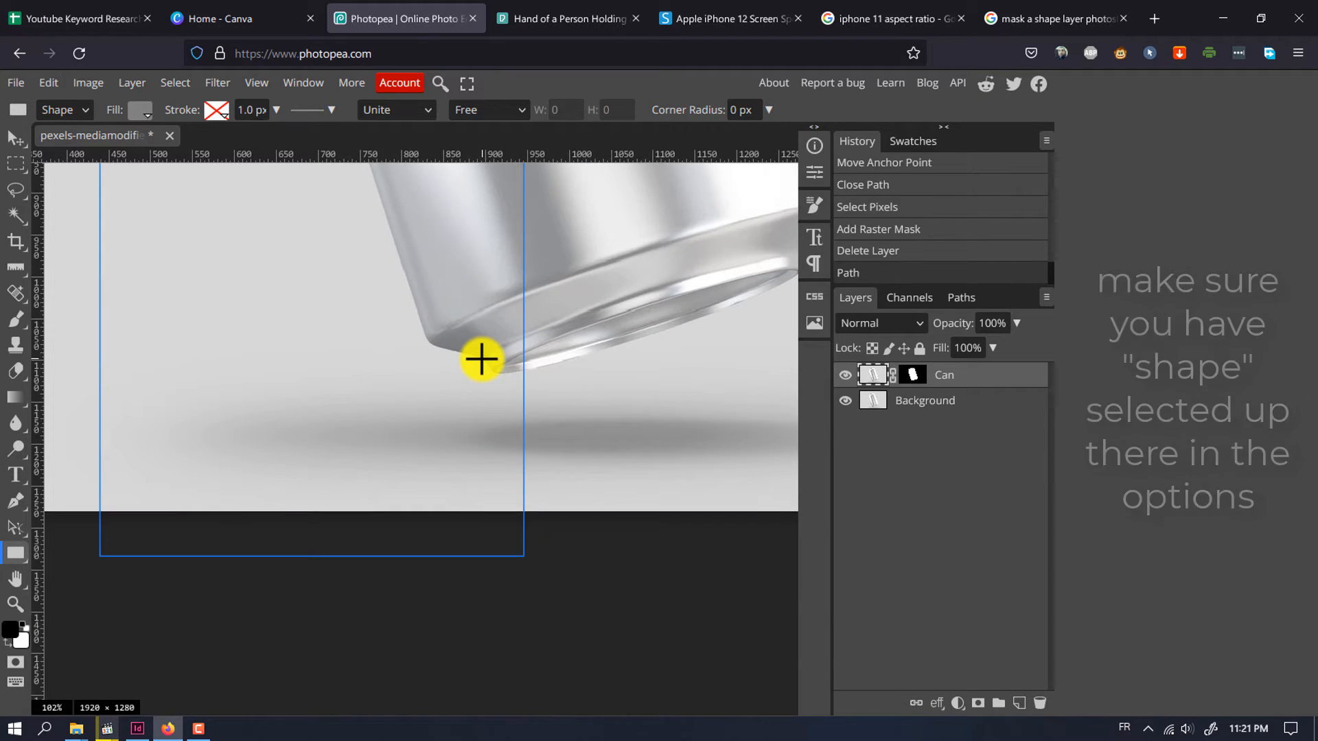
scroll(481, 359, "up", 8)
scroll(482, 359, "down", 3)
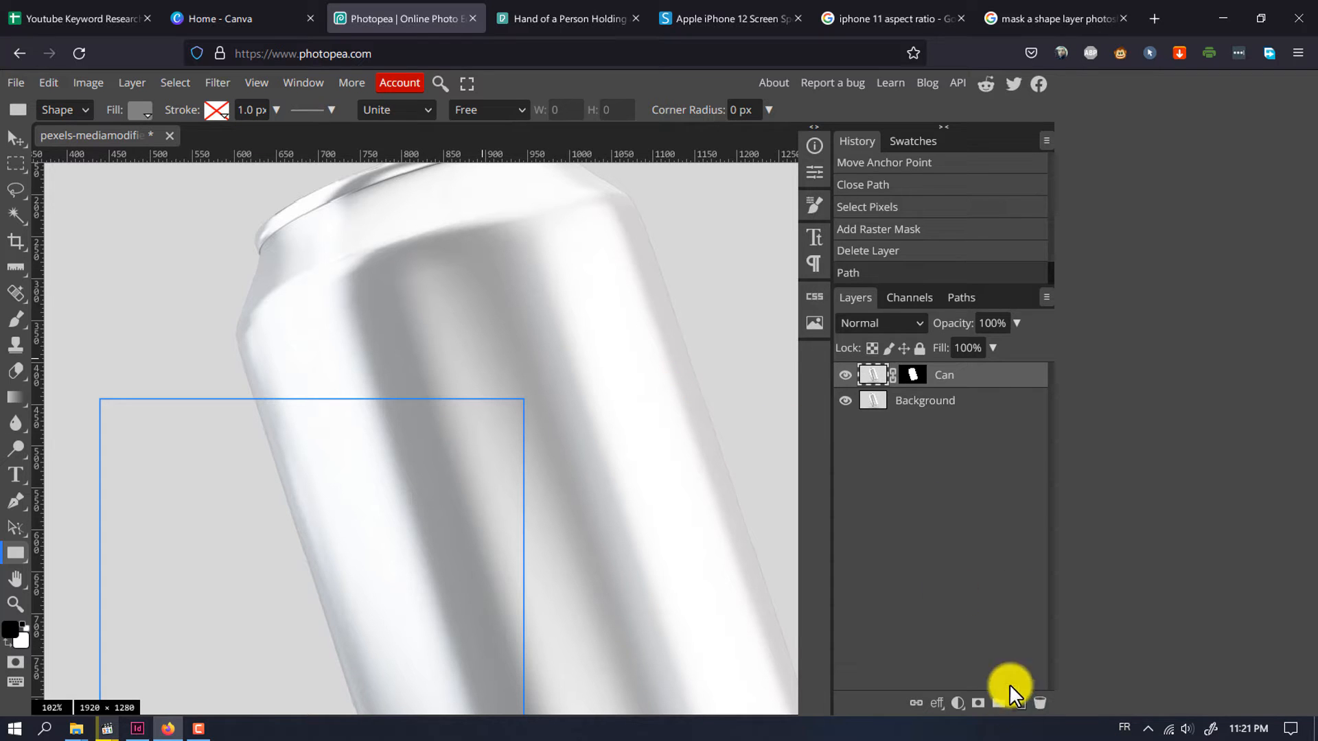
Undo the rectangle path and create a grey 506 by 890 px rectangle shape from its center over the can.
left_click(51, 88)
left_click(59, 109)
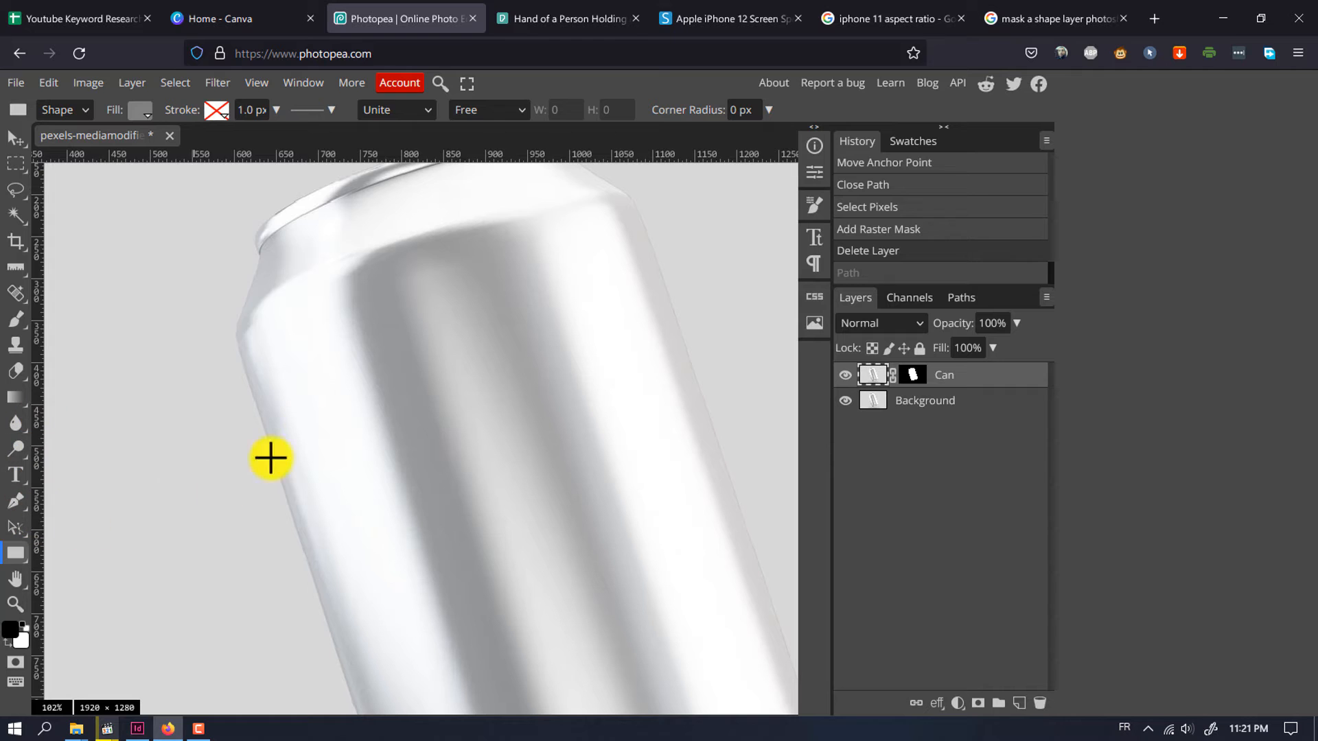
left_click(339, 374)
left_click(240, 317)
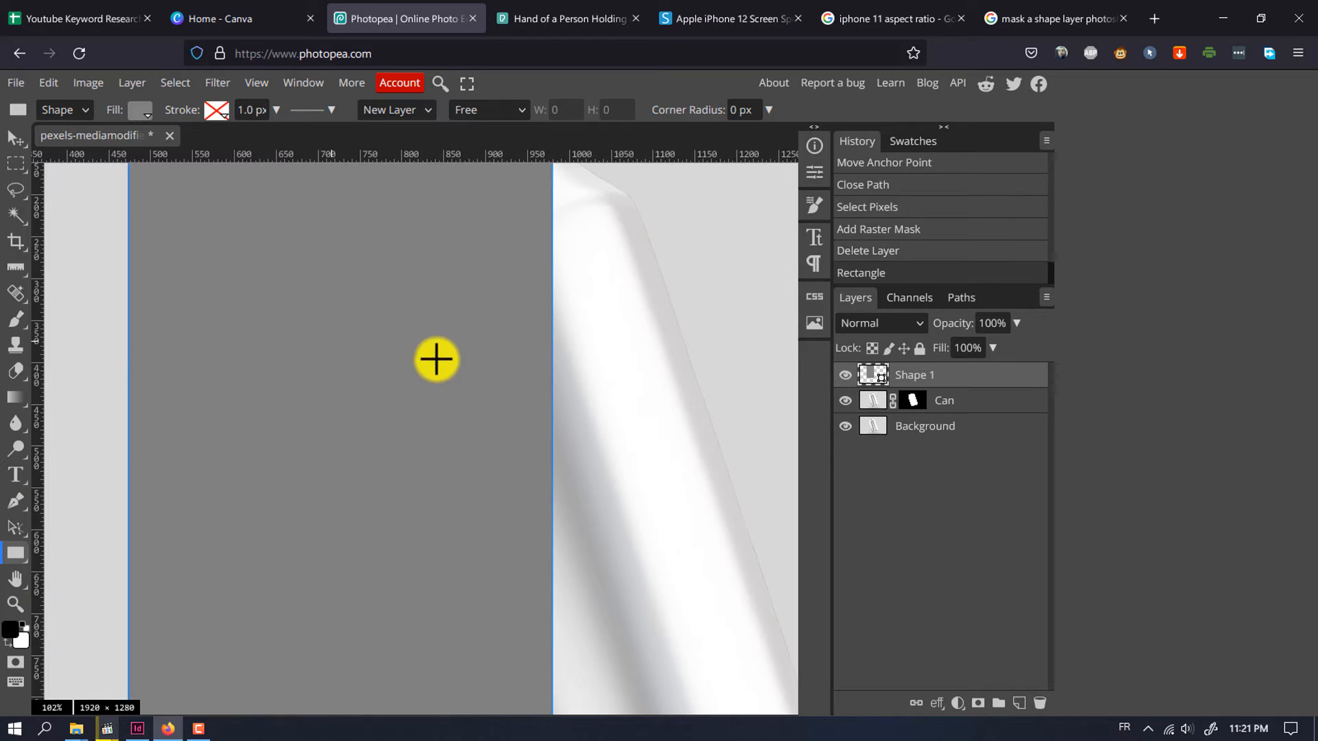
Move the grey rectangle over the can so that it covers most of the body.
scroll(433, 362, "up", 3)
scroll(430, 369, "down", 1)
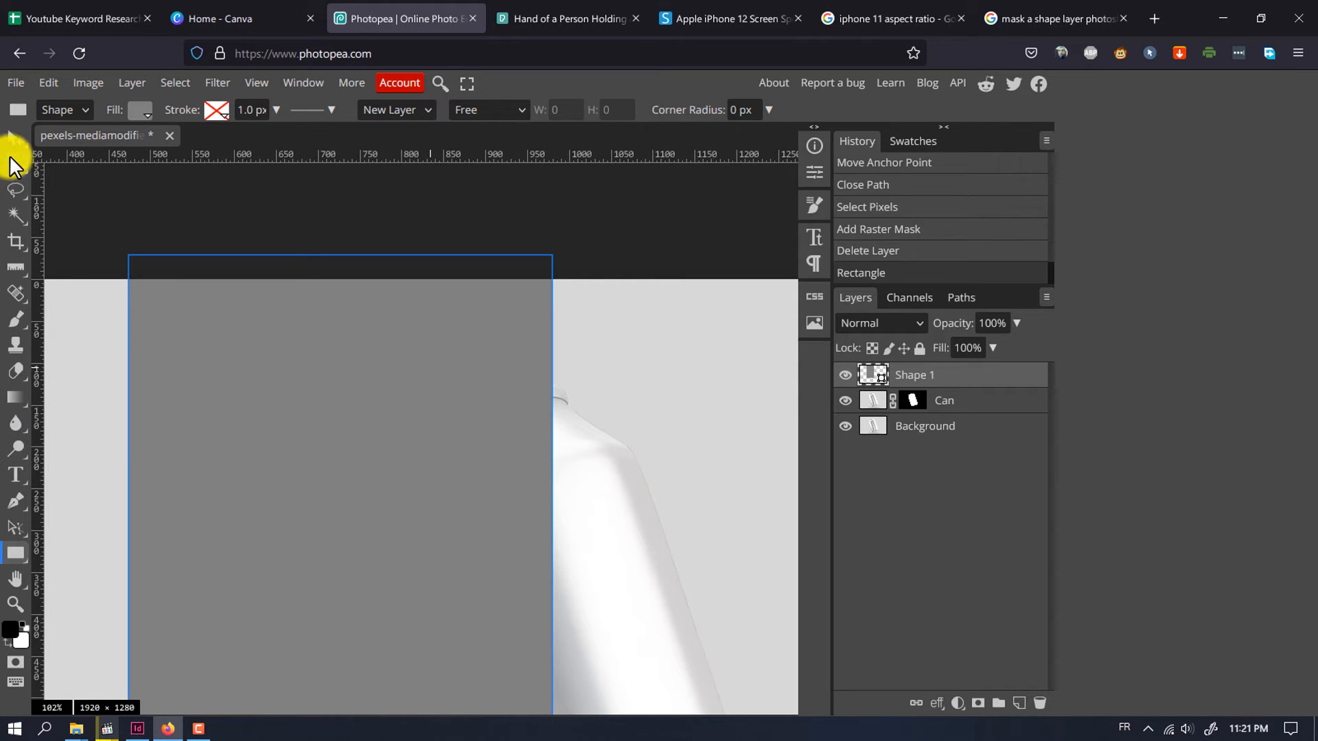
left_click(13, 139)
left_click_drag(337, 369, 464, 459)
scroll(521, 454, "down", 7)
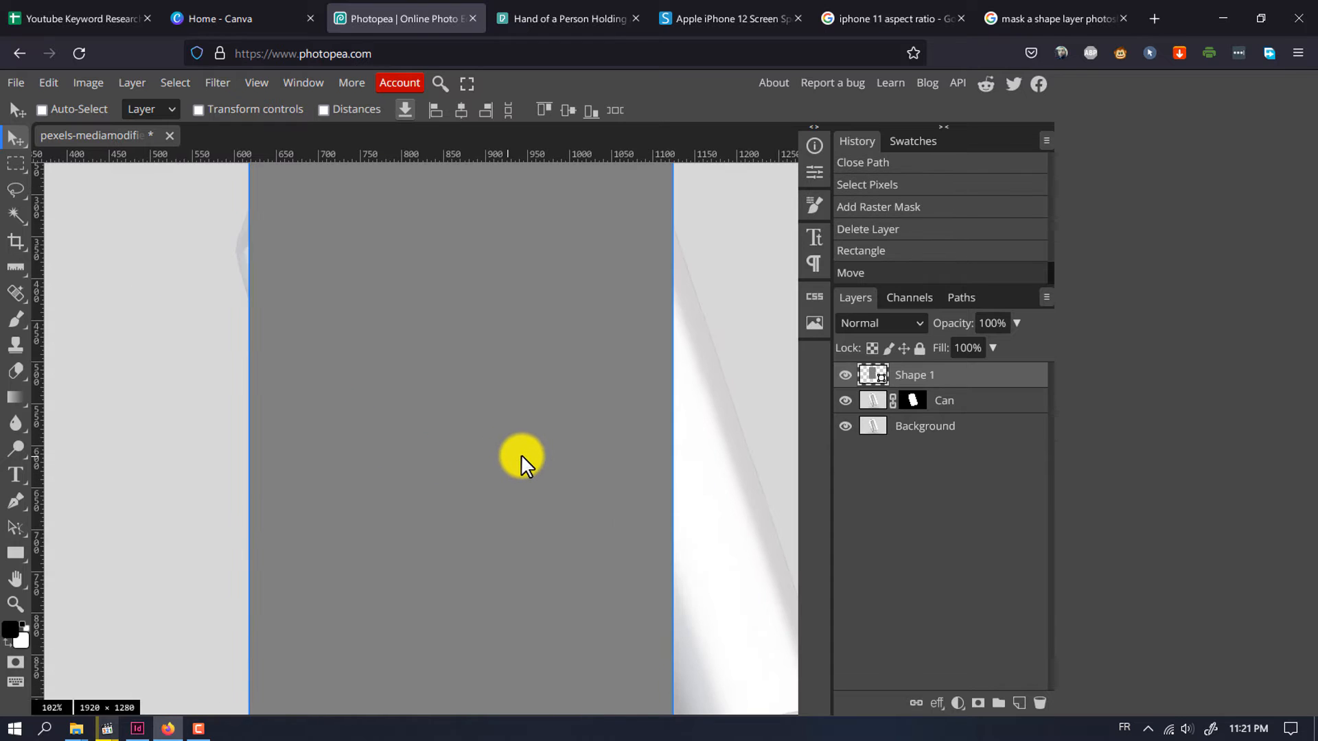
scroll(522, 454, "down", 1)
left_click_drag(442, 375, 457, 471)
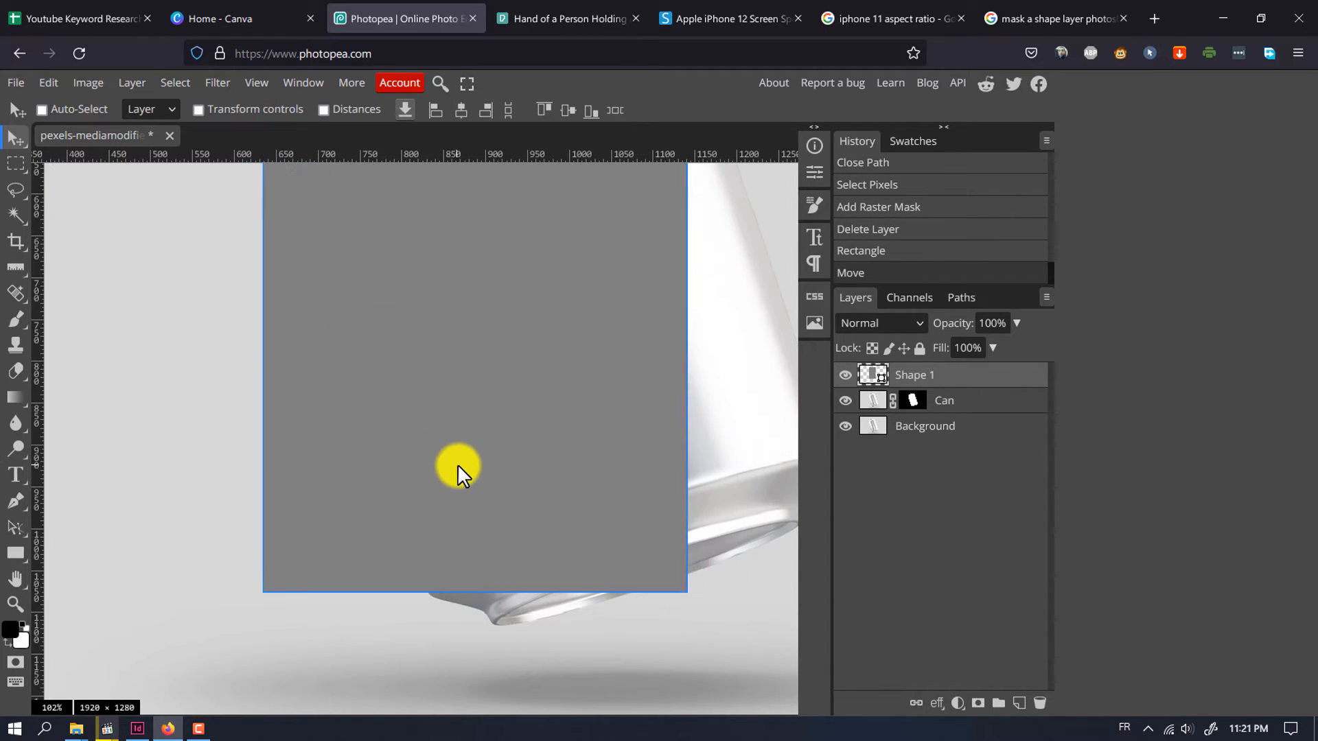
scroll(539, 457, "up", 2)
scroll(540, 457, "up", 2)
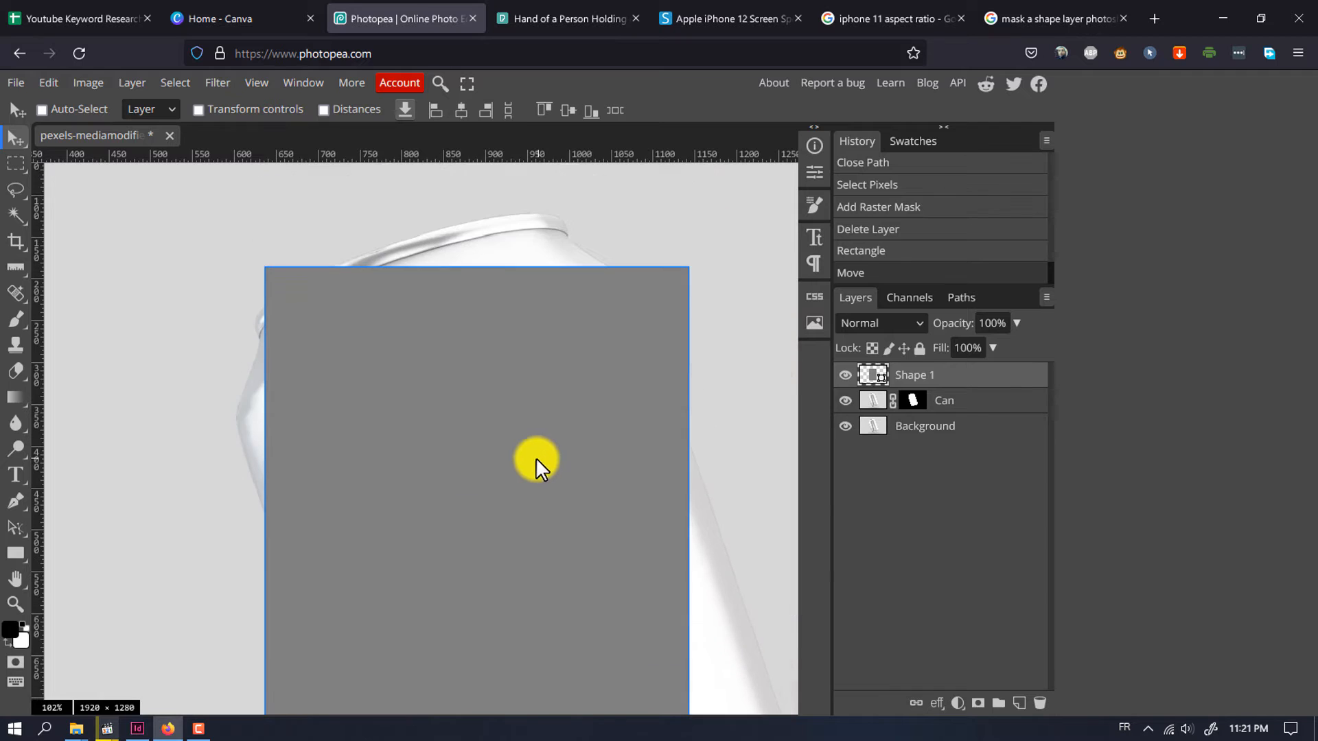
Convert the Shape 1 layer to a smart object and lower its opacity to 56%.
right_click(924, 384)
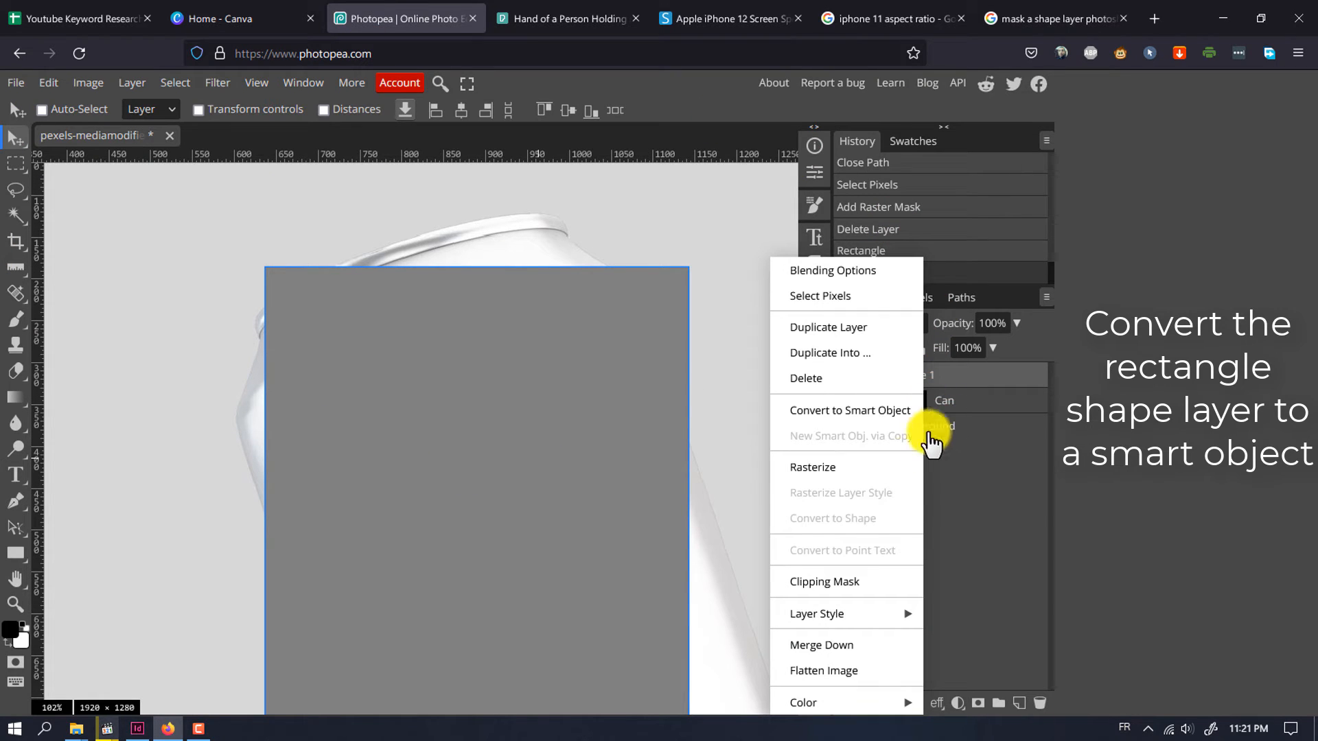
left_click(888, 412)
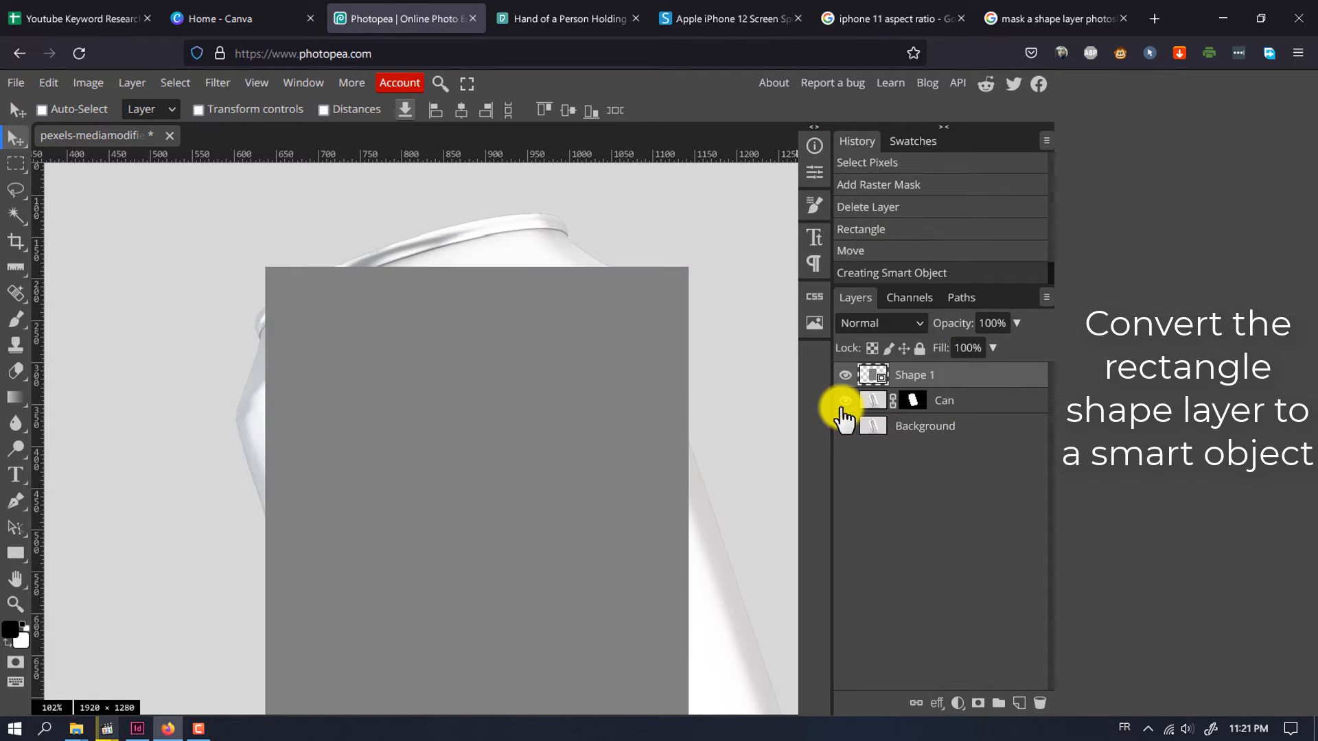
left_click(1016, 322)
left_click_drag(1016, 341, 982, 348)
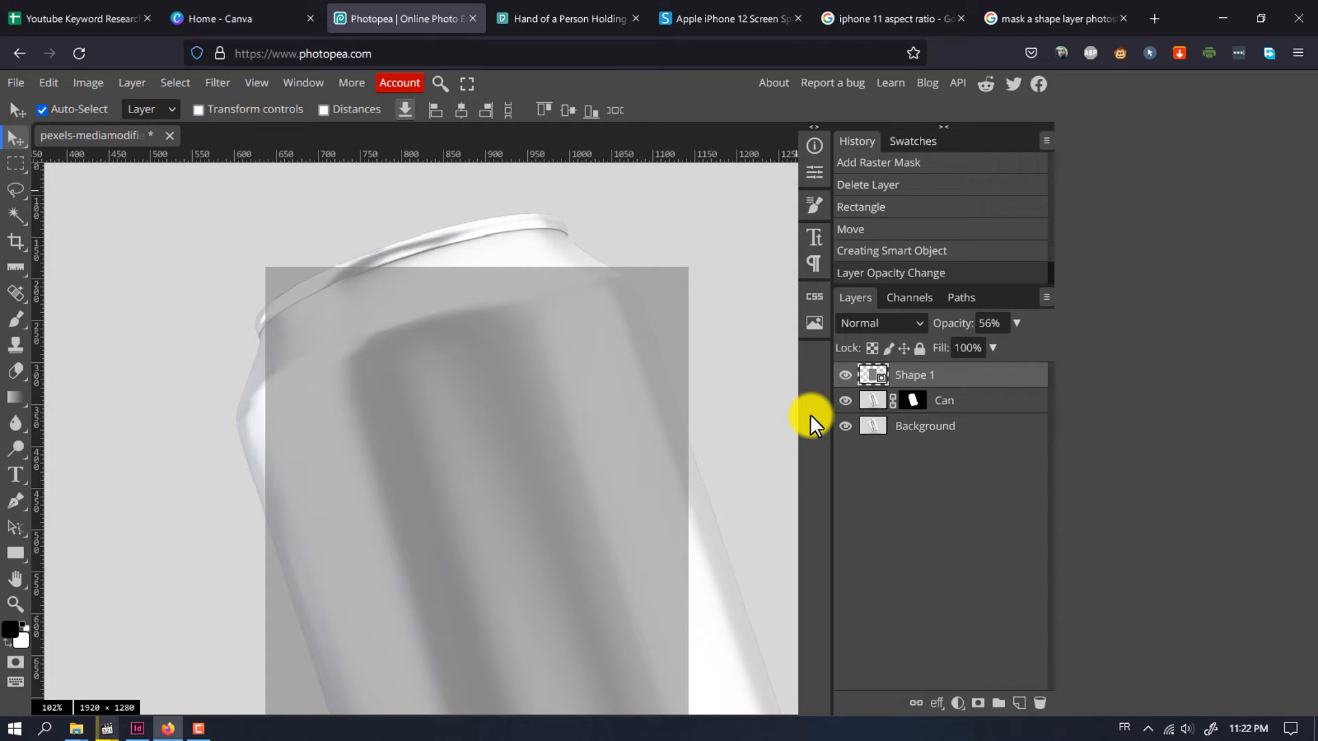
Free-transform the Shape 1 smart object, rotating it to about -17.1° and moving it over the tilted can.
key("ctrl+alt+t")
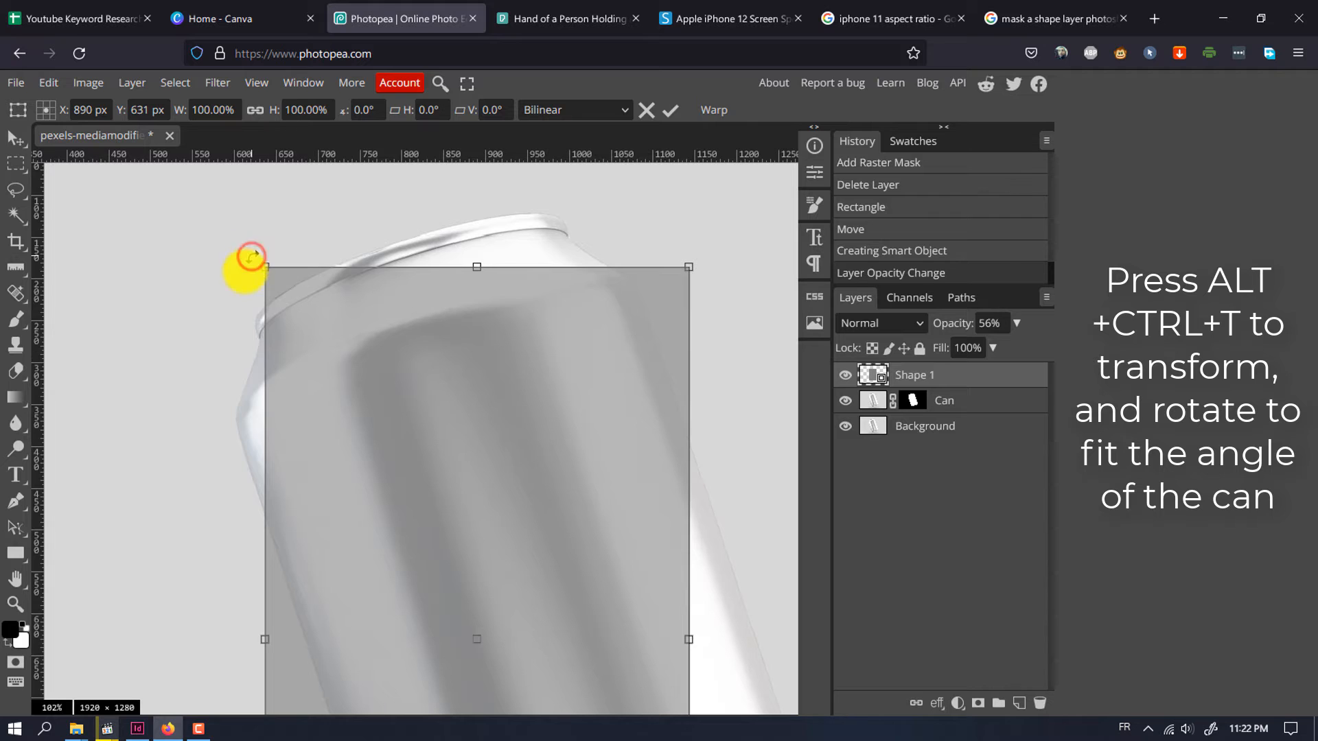
left_click_drag(251, 256, 200, 382)
left_click_drag(598, 630, 636, 578)
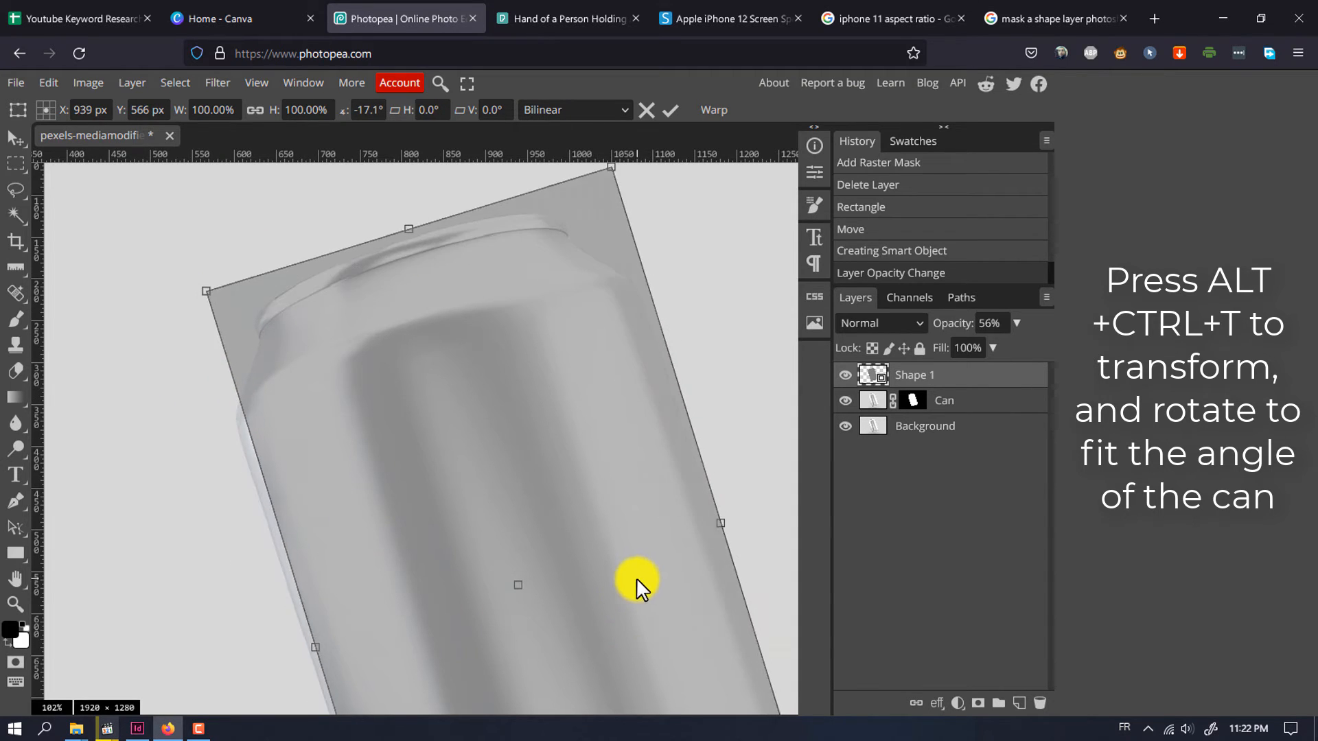
scroll(500, 550, "down", 5)
scroll(501, 549, "up", 4)
left_click_drag(363, 403, 362, 430)
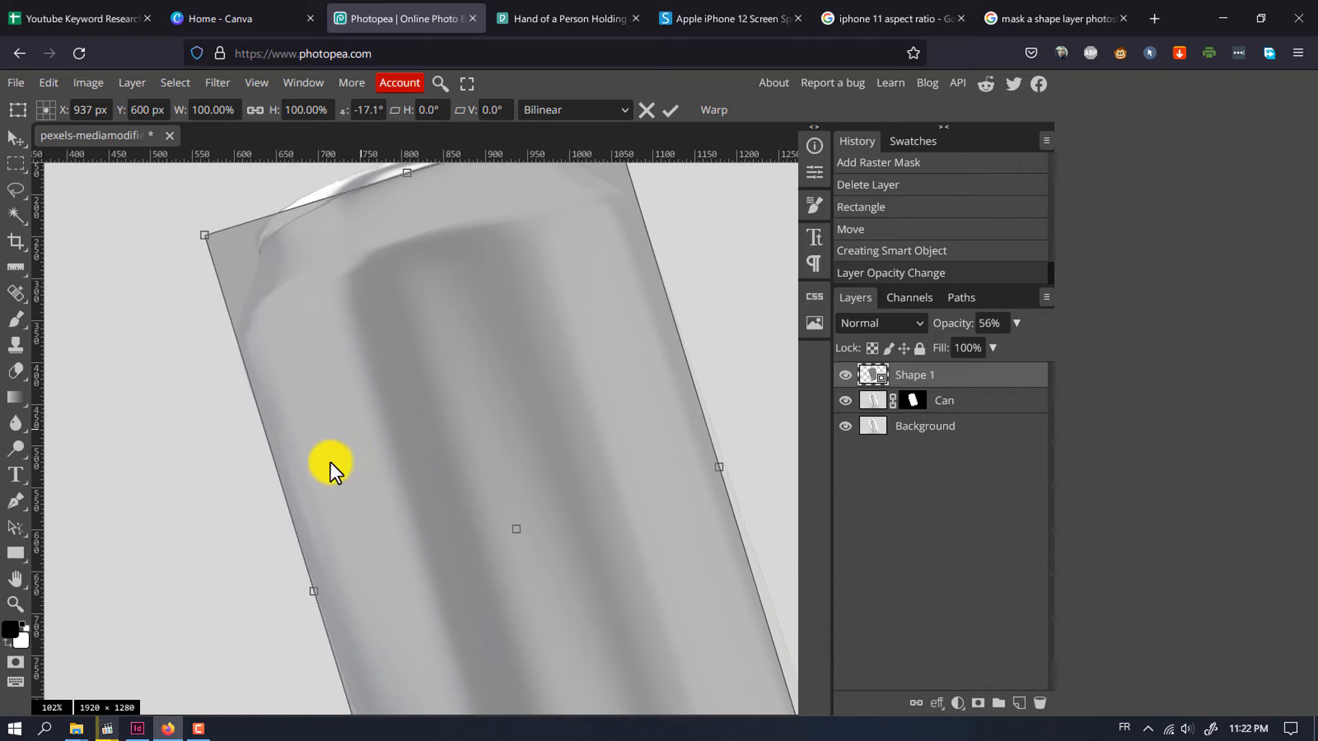
Refine the rectangle's rotation to -18.5° so that its side follows the can's edge down to the base.
scroll(330, 462, "down", 5)
left_click_drag(412, 620, 420, 619)
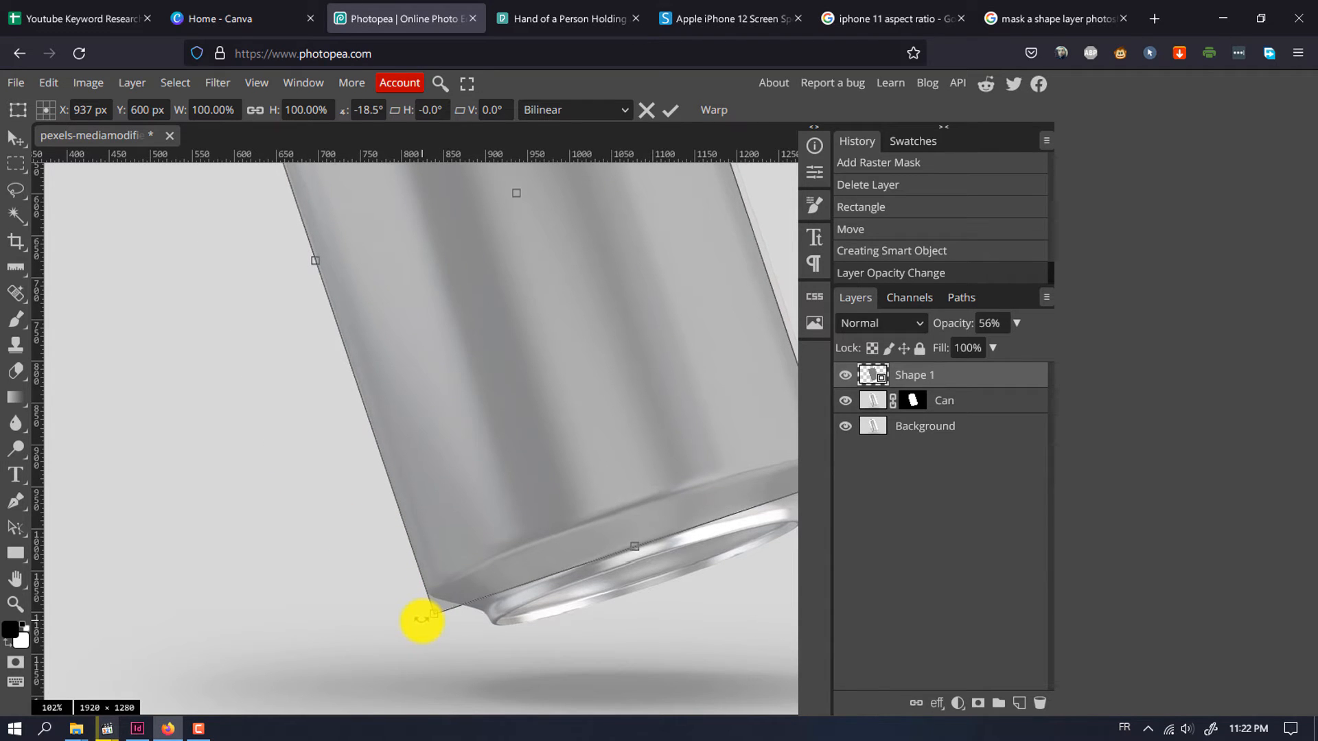
scroll(459, 468, "up", 5)
scroll(411, 479, "down", 2)
scroll(428, 479, "up", 2)
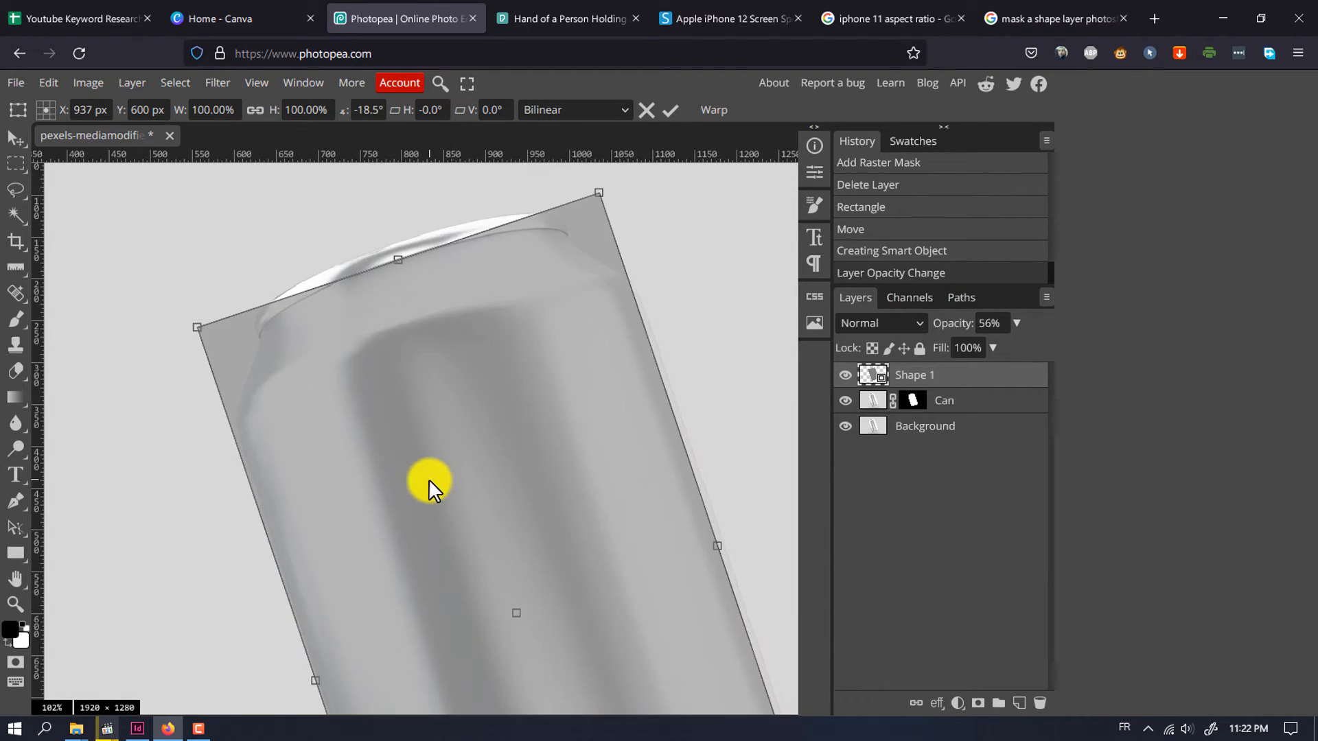
Widen the rectangle to 101.80% so that it reaches the can's right edge, and check its fit at both ends.
scroll(428, 479, "right", 2)
scroll(630, 562, "down", 3)
scroll(591, 552, "up", 3)
left_click_drag(549, 545, 557, 542)
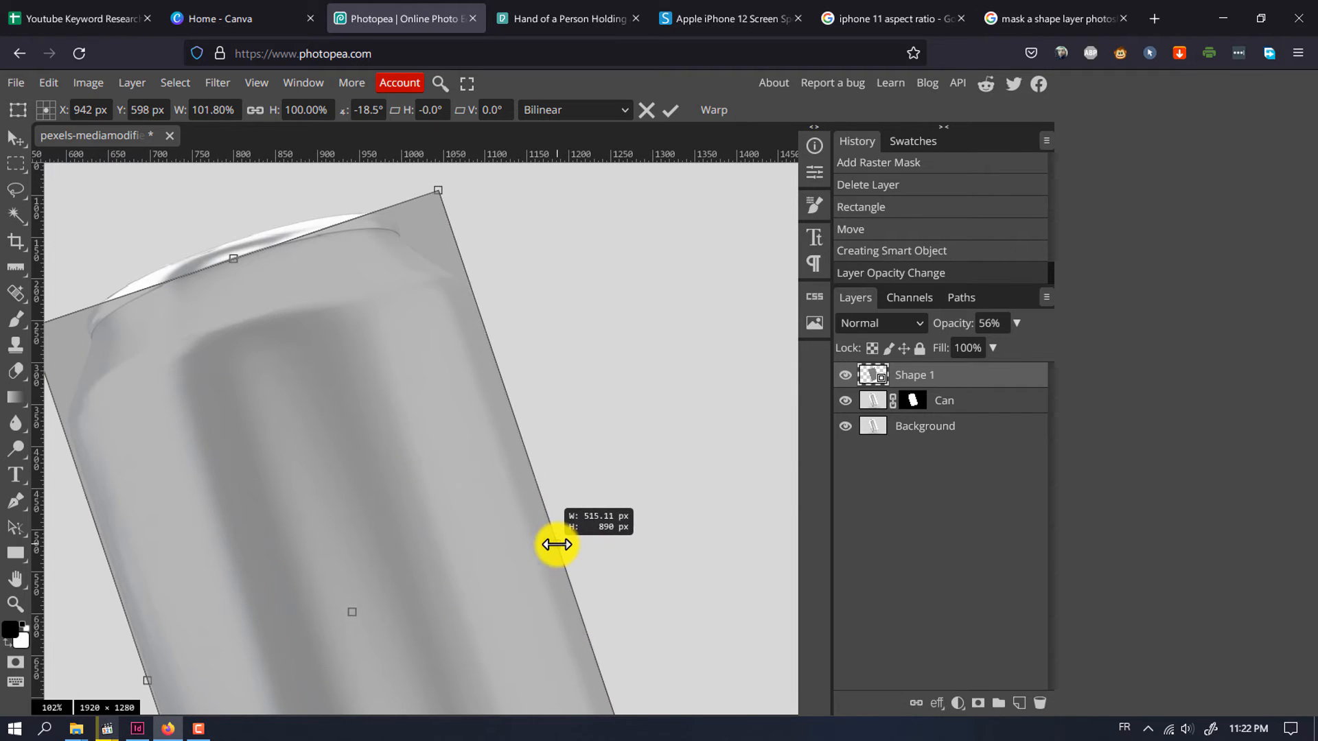
scroll(663, 581, "down", 6)
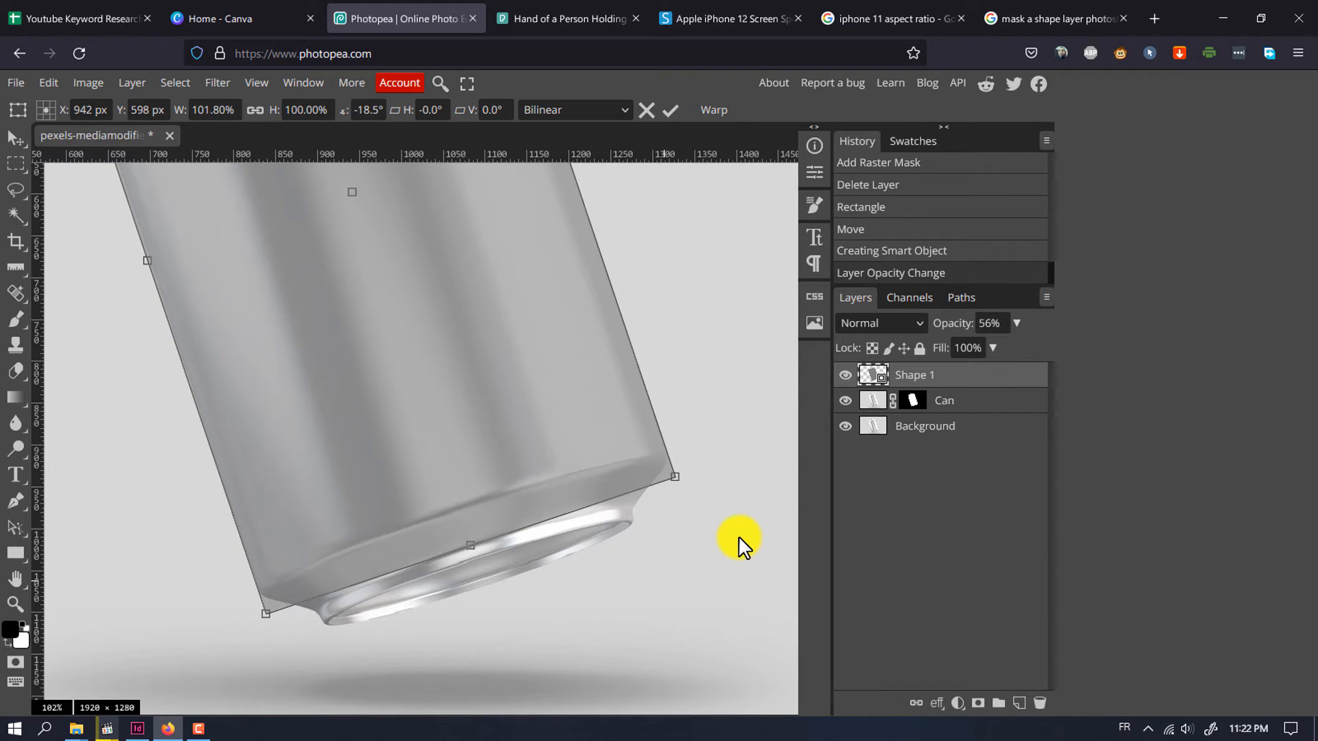
scroll(455, 465, "up", 7)
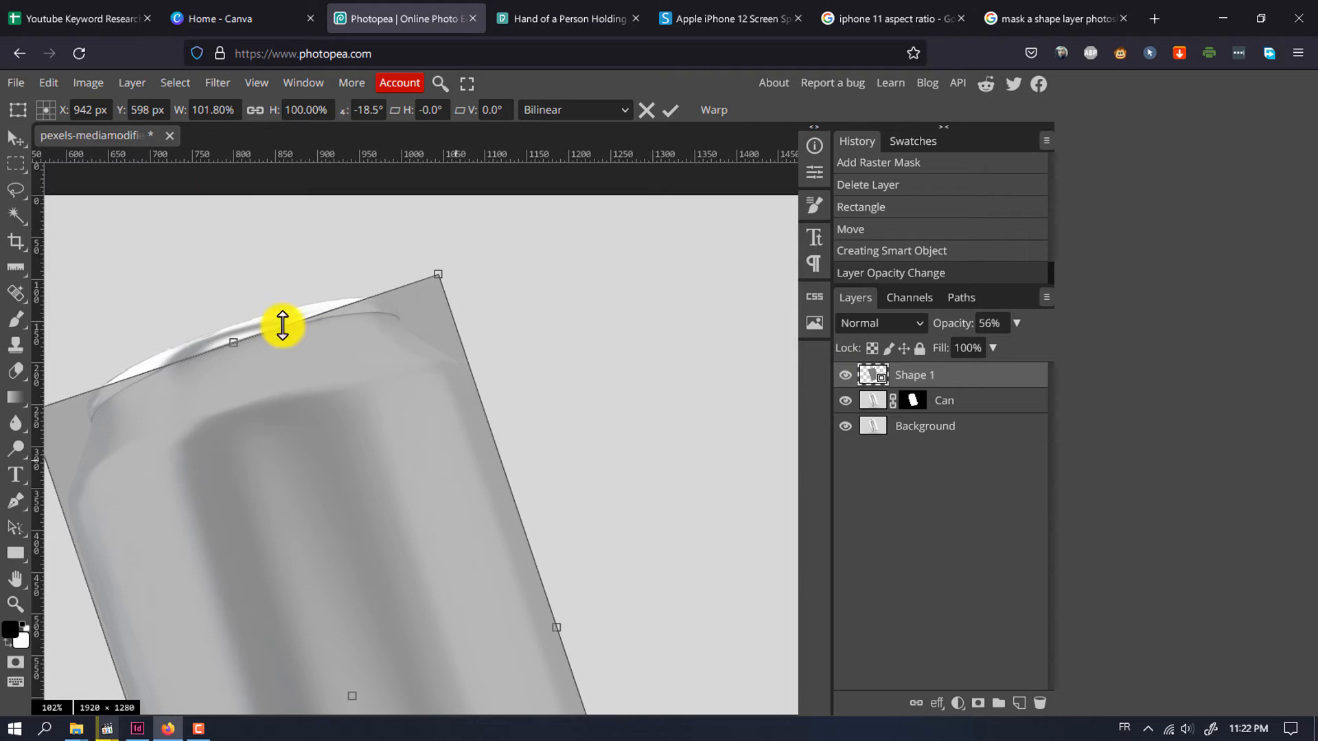
scroll(470, 313, "up", 3)
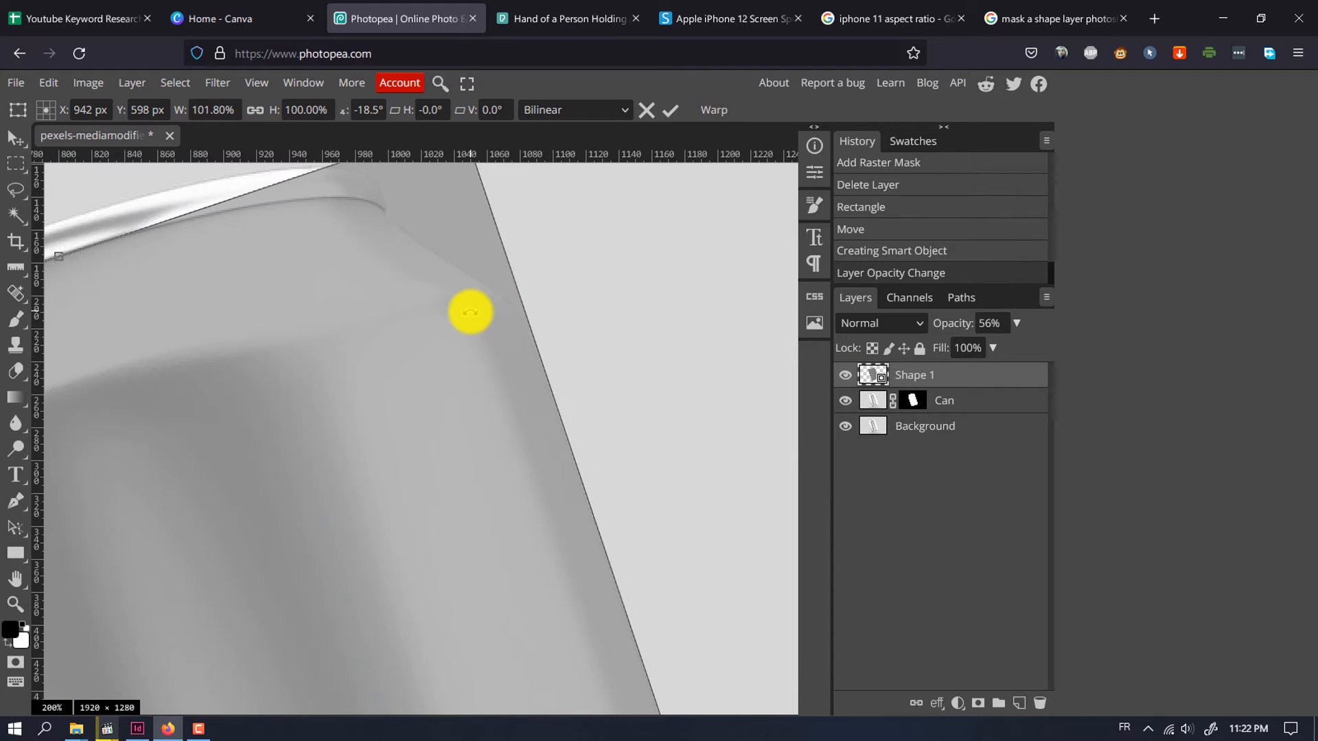
scroll(600, 333, "up", 3)
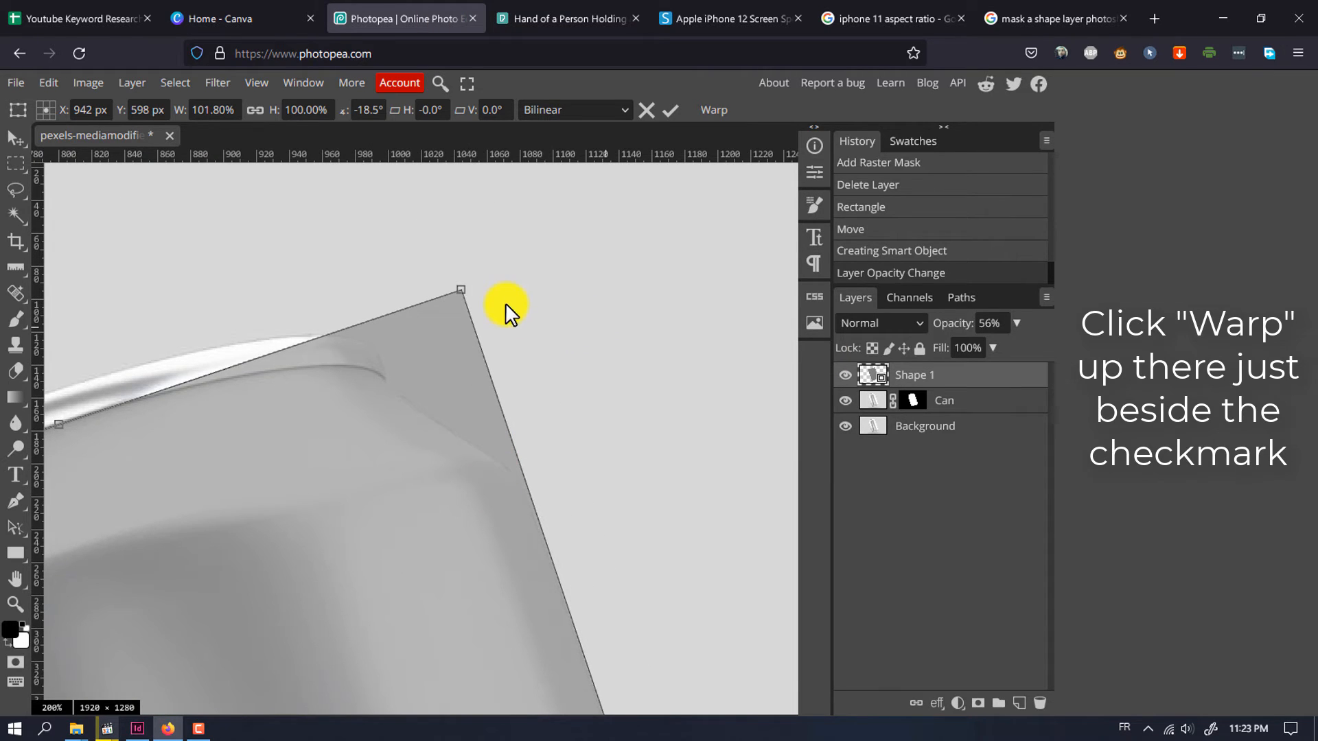
Start warping the Shape 1 smart object, lowering its top-right corner and adjusting the adjoining handle to curve the upper edge along the can's rim.
left_click(704, 109)
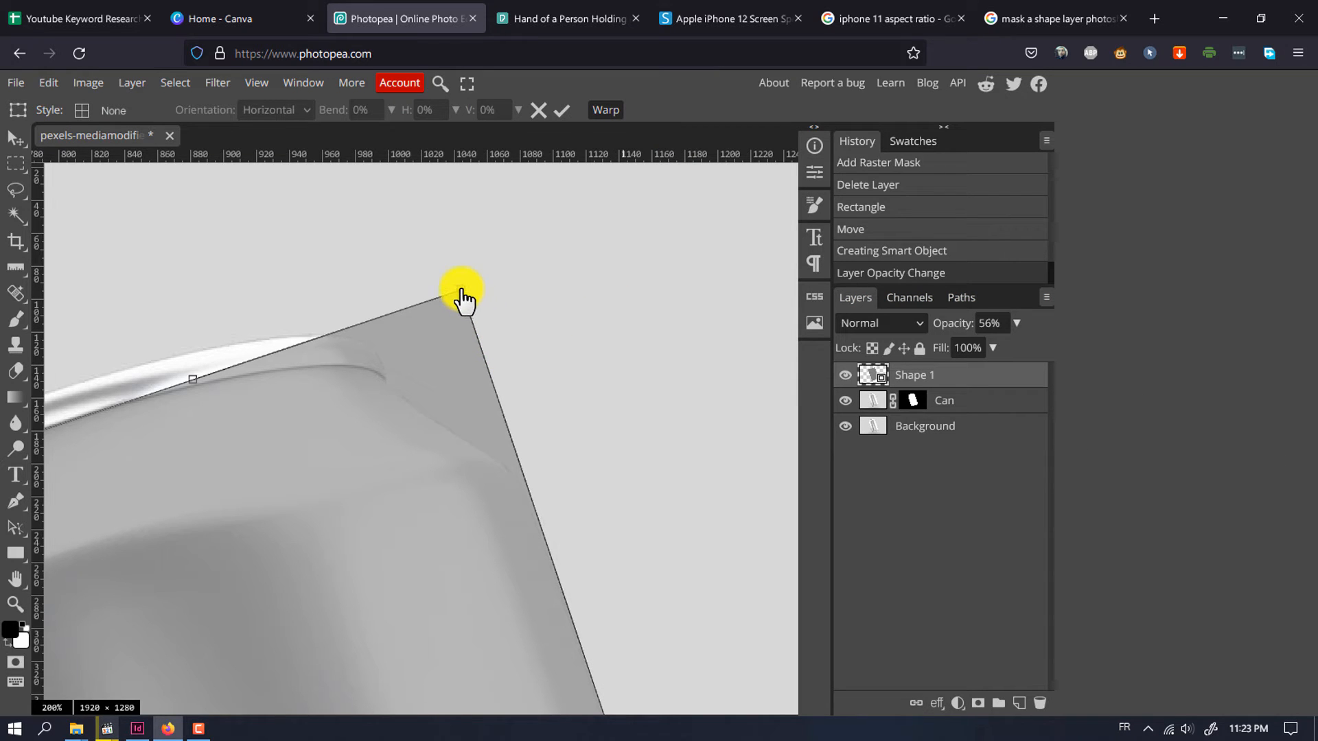
left_click_drag(460, 293, 462, 350)
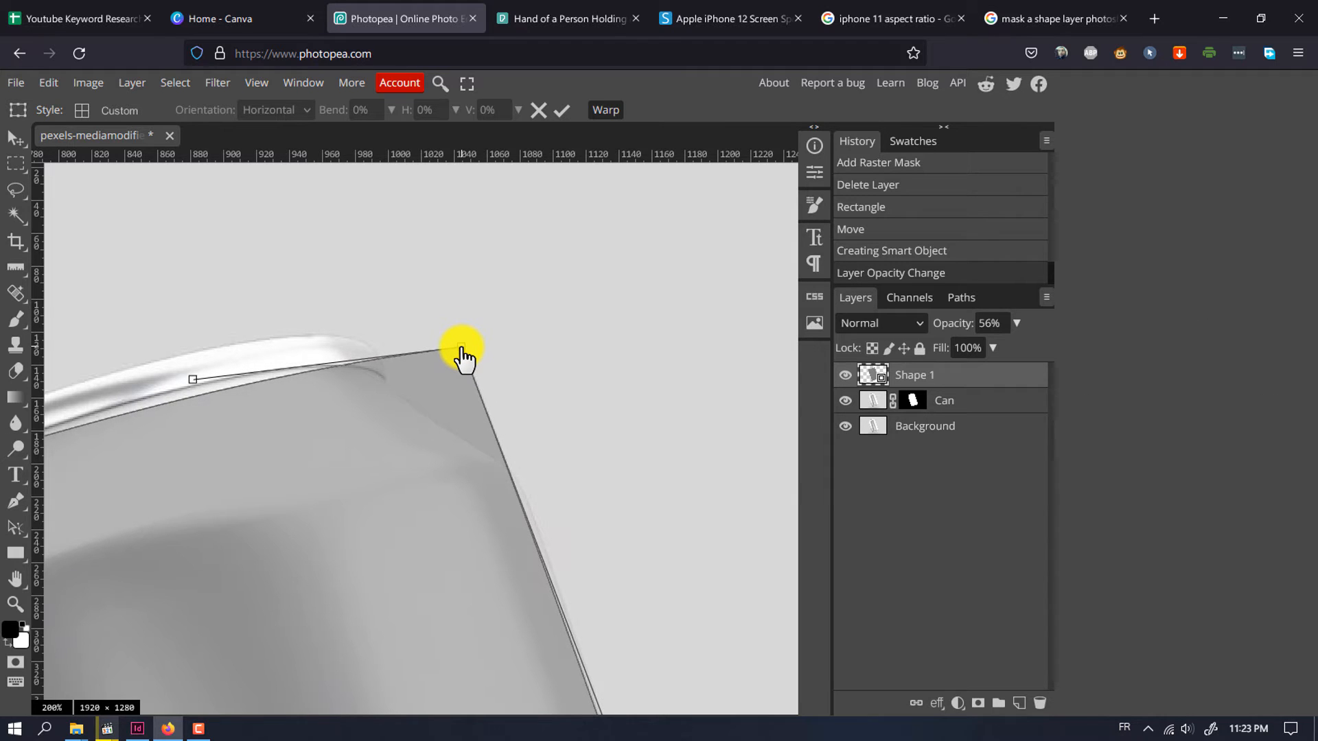
scroll(497, 587, "left", 5)
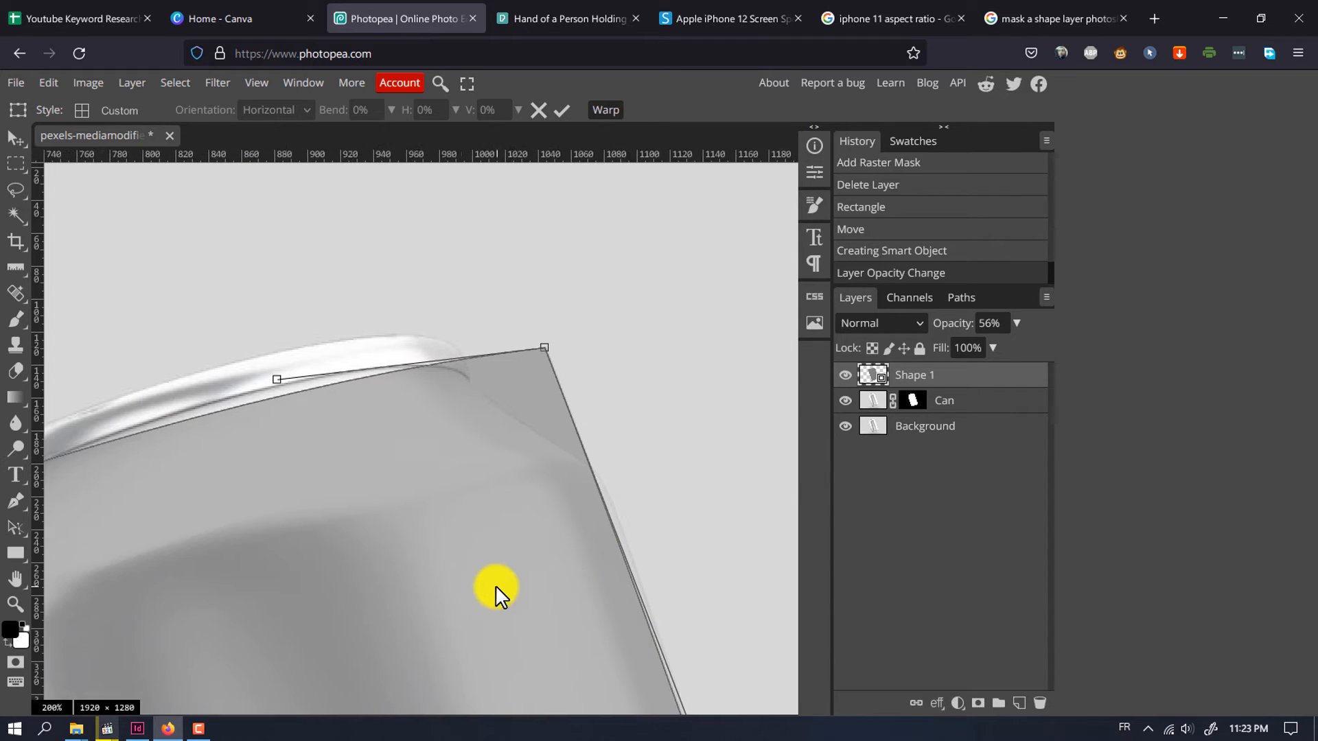
left_click_drag(529, 379, 527, 355)
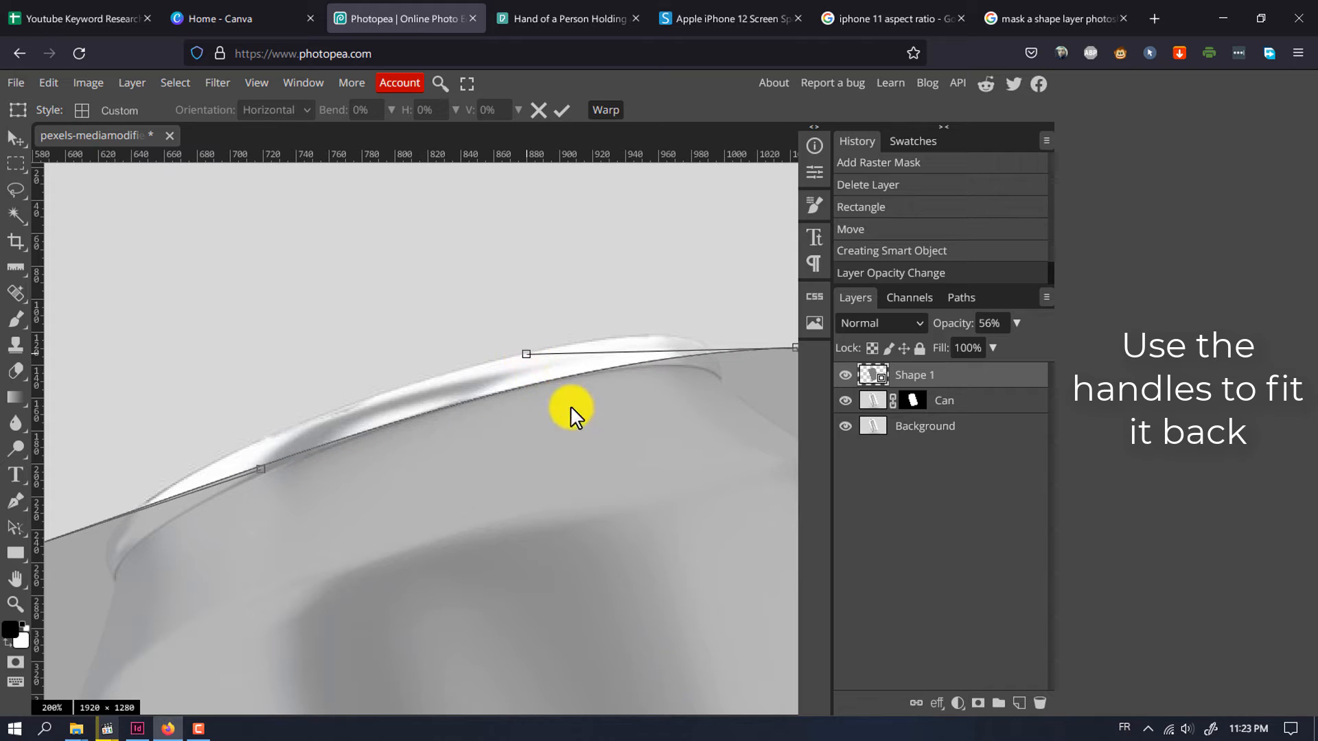
Refine the top-right warp corner and its upper-edge handle so the shape's edge curves just beneath the can's top rim.
scroll(563, 467, "down", 3)
scroll(563, 467, "up", 3)
scroll(563, 467, "right", 4)
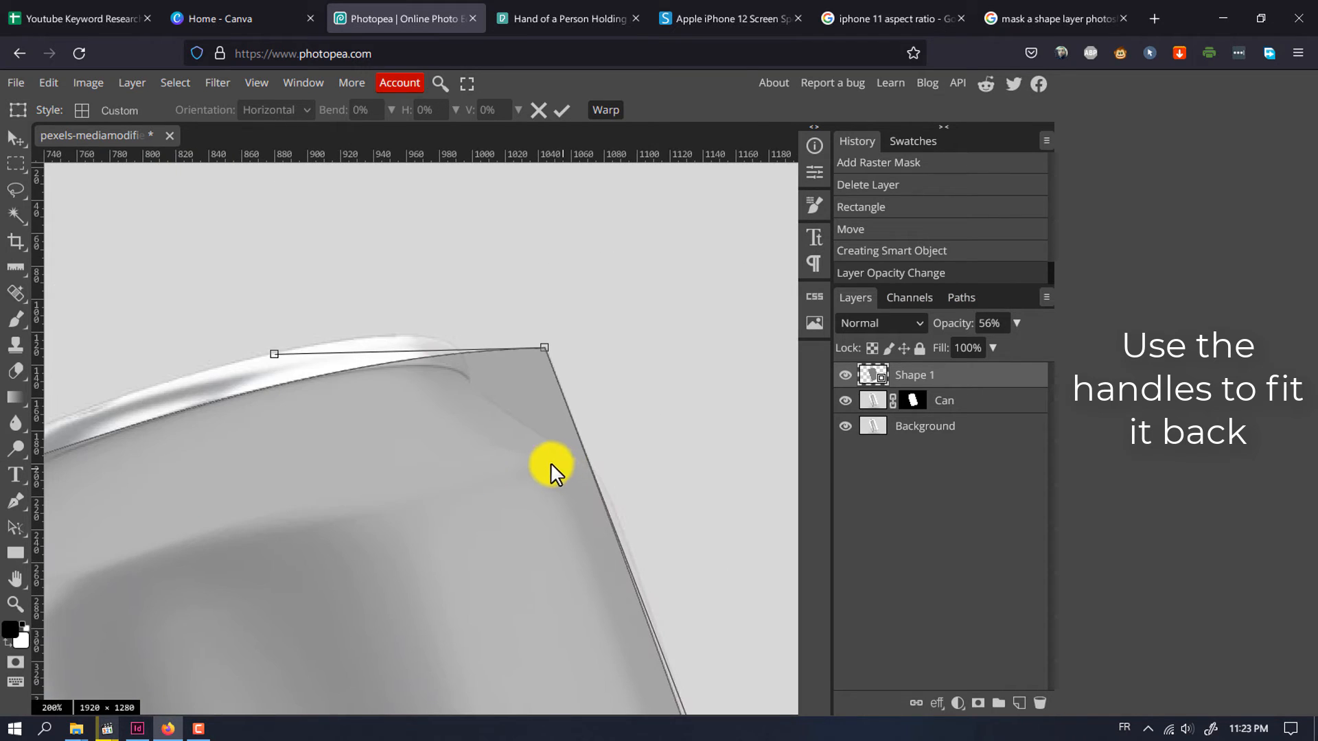
left_click_drag(544, 350, 556, 373)
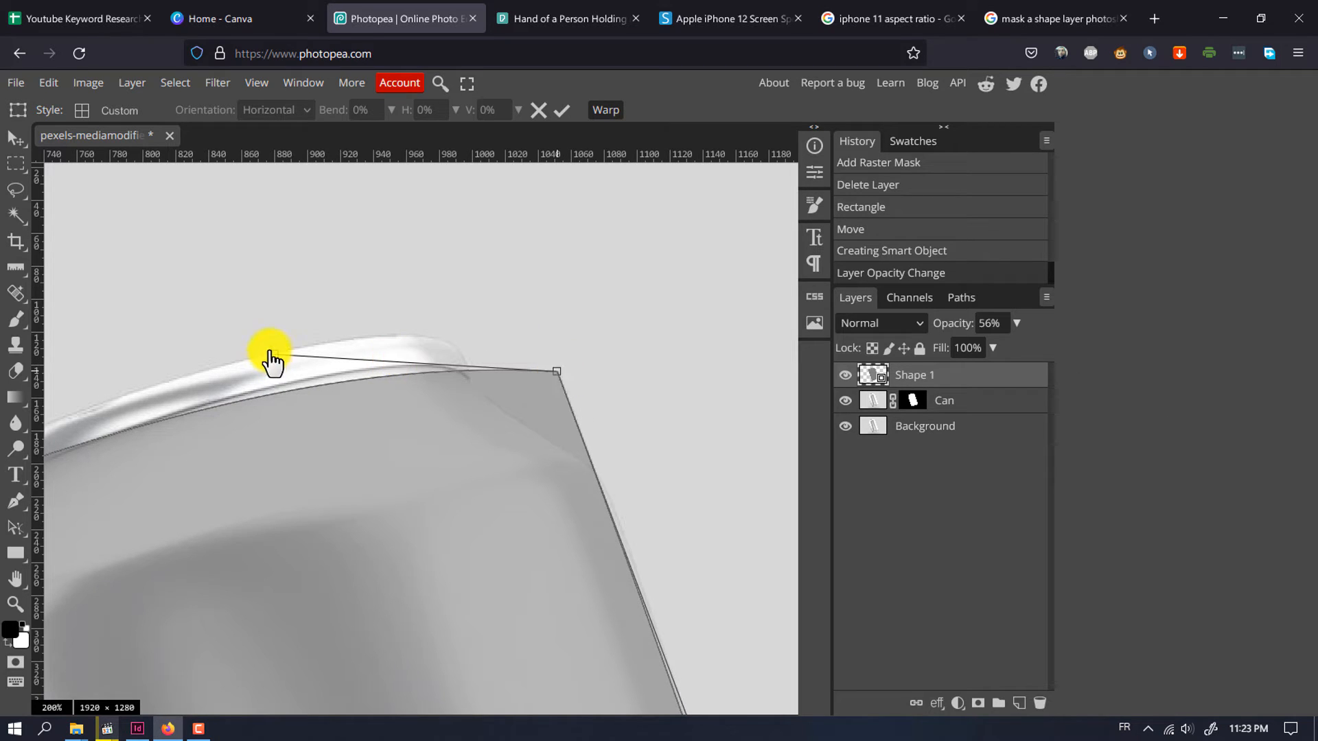
left_click_drag(272, 353, 278, 331)
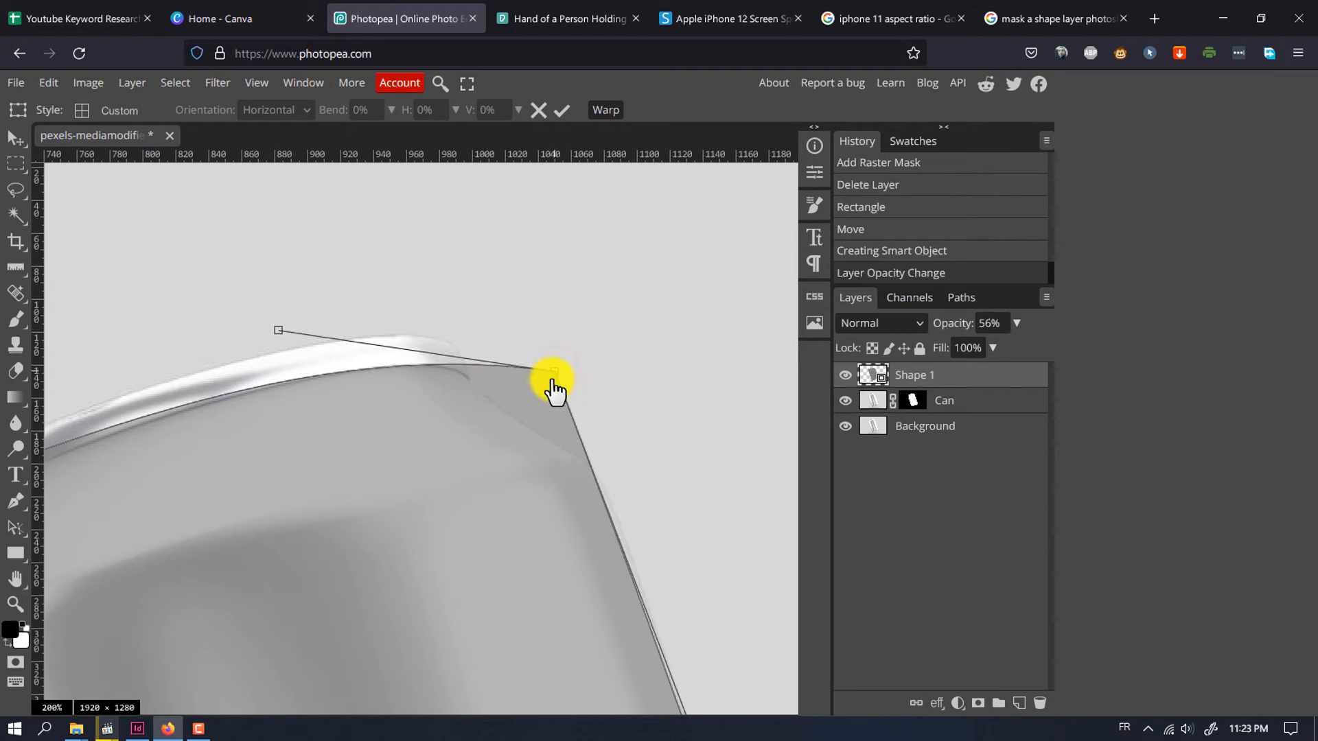
left_click_drag(553, 379, 550, 385)
left_click_drag(278, 330, 284, 310)
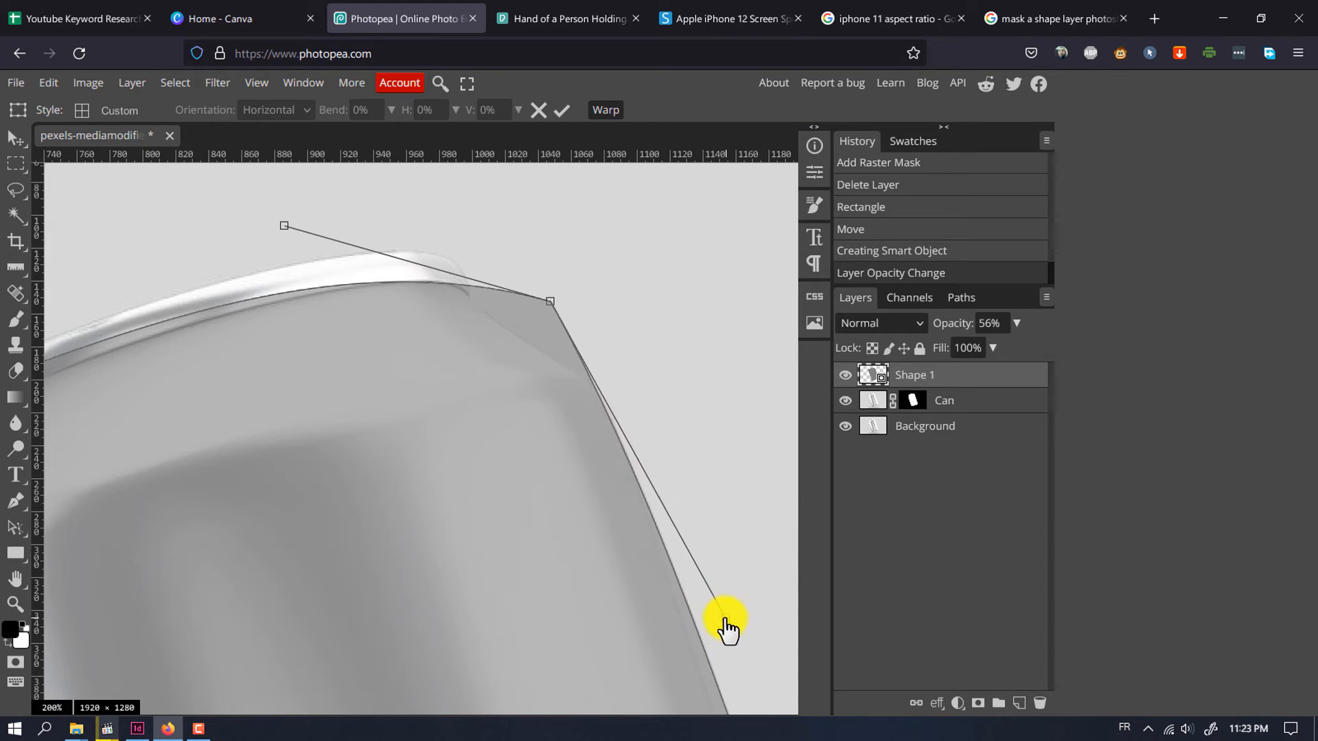
Lower the shape's bottom-right warp corner toward the can's base rim and adjust its base-edge and side handles.
scroll(723, 624, "down", 5)
scroll(686, 642, "down", 2)
scroll(604, 669, "right", 4)
scroll(662, 617, "down", 3)
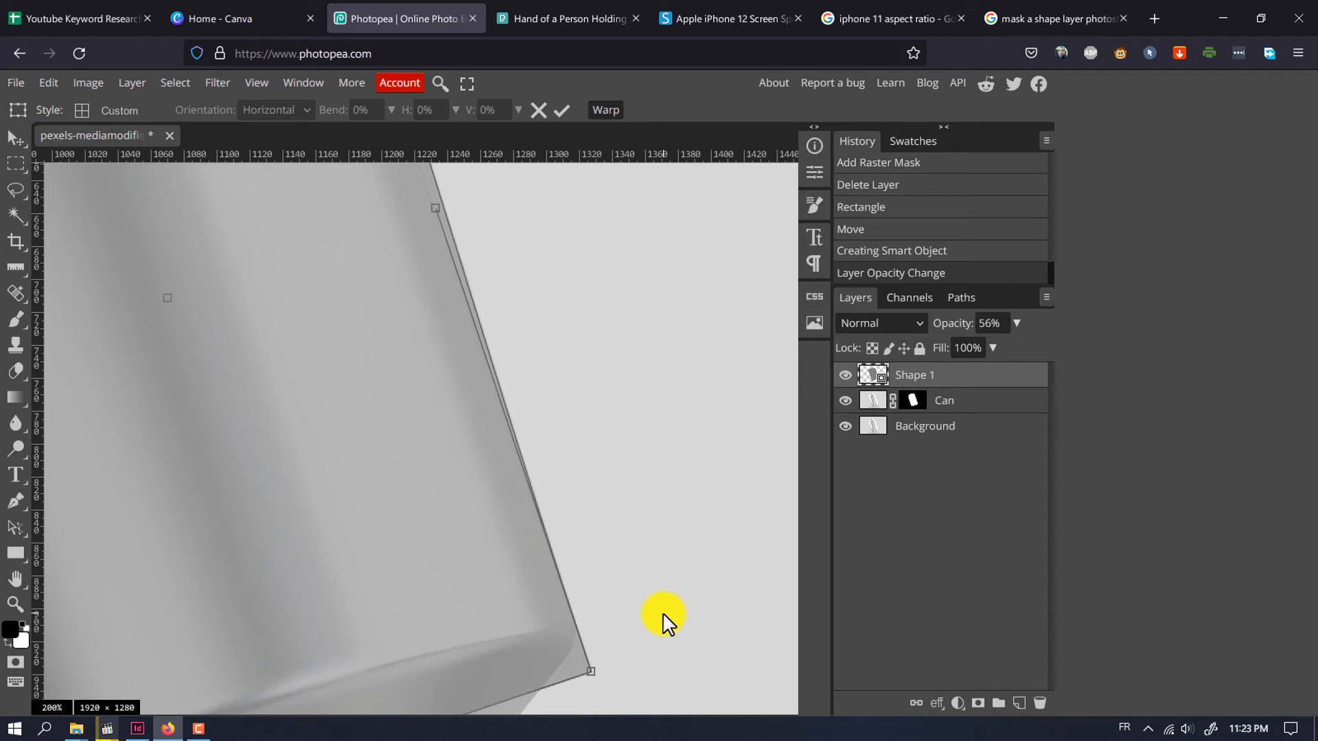
scroll(592, 512, "down", 2)
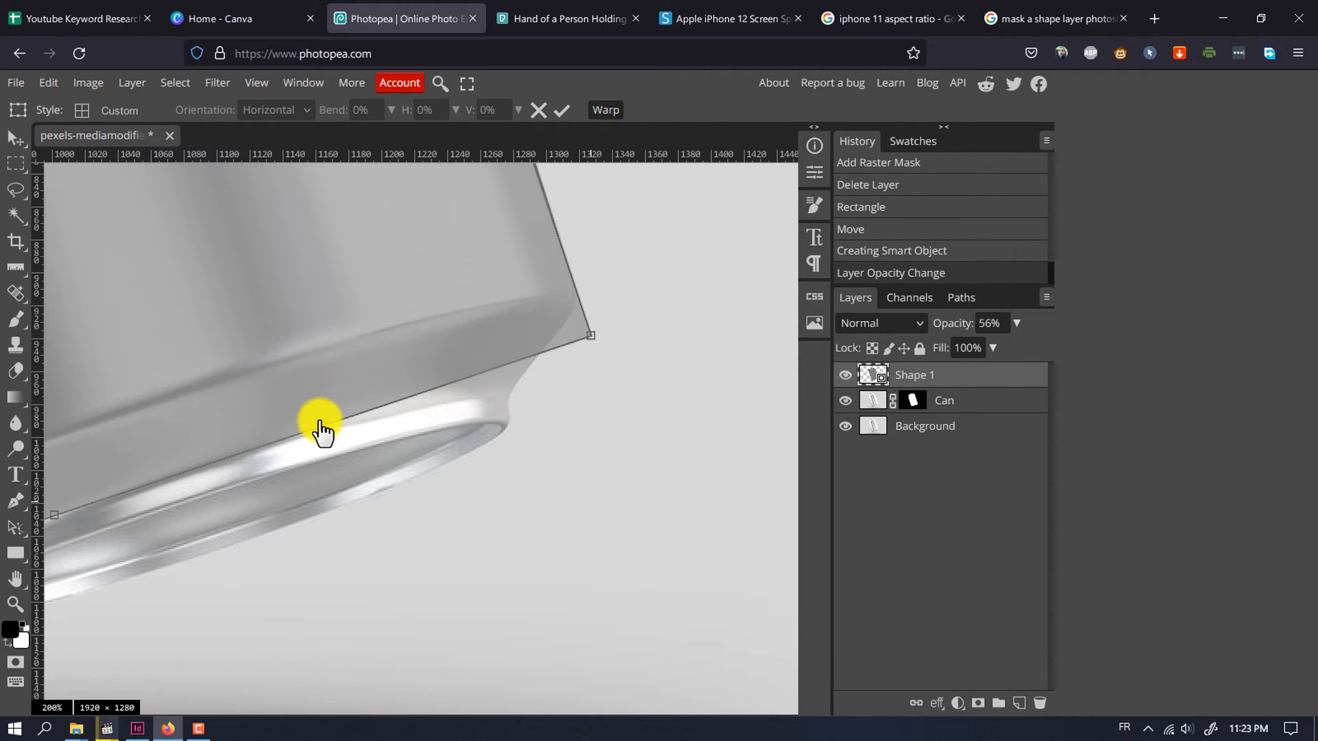
left_click_drag(592, 340, 581, 370)
left_click_drag(323, 426, 323, 422)
scroll(633, 440, "up", 5)
left_click_drag(435, 291, 532, 497)
scroll(678, 474, "down", 1)
scroll(679, 474, "up", 1)
scroll(664, 509, "down", 4)
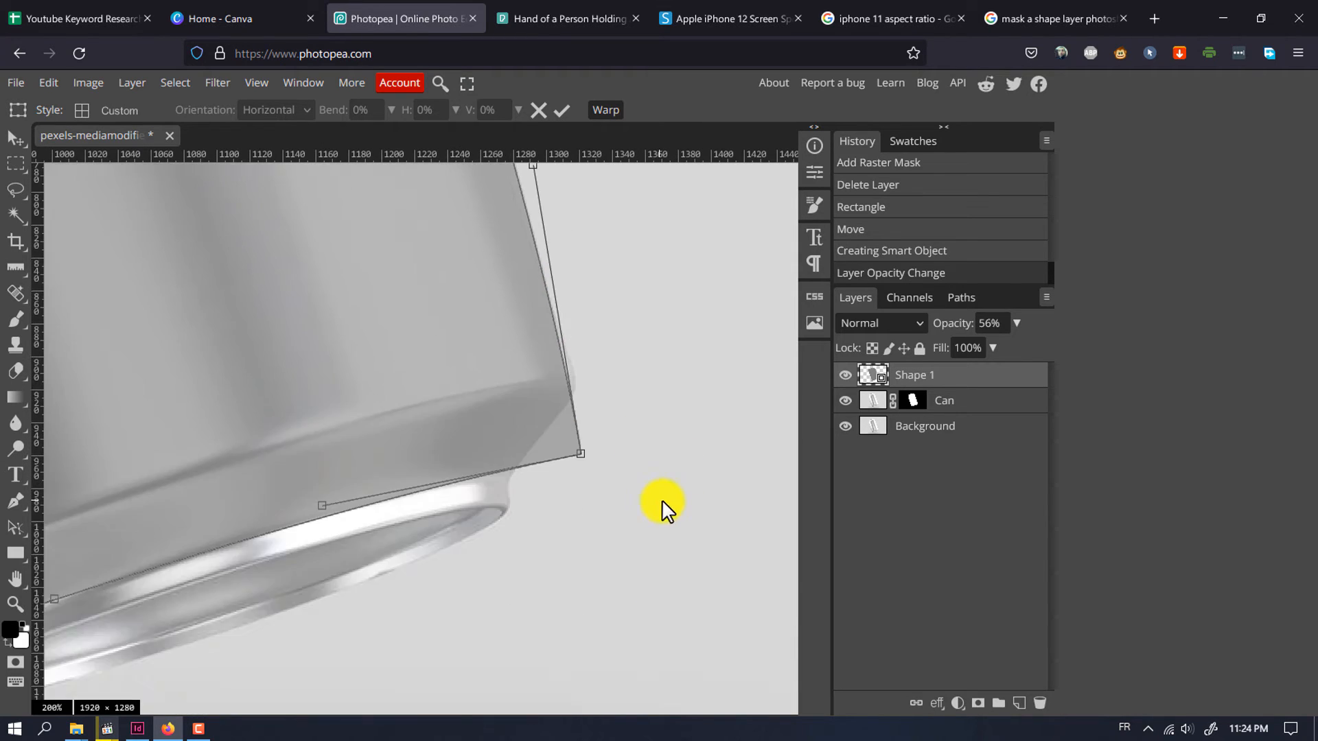
Tuck the bottom-right warp corner against the base rim and extend its side handle outward to round the shape around the can's lower shoulder.
scroll(664, 509, "up", 2)
left_click_drag(532, 331, 608, 558)
left_click_drag(581, 621, 558, 604)
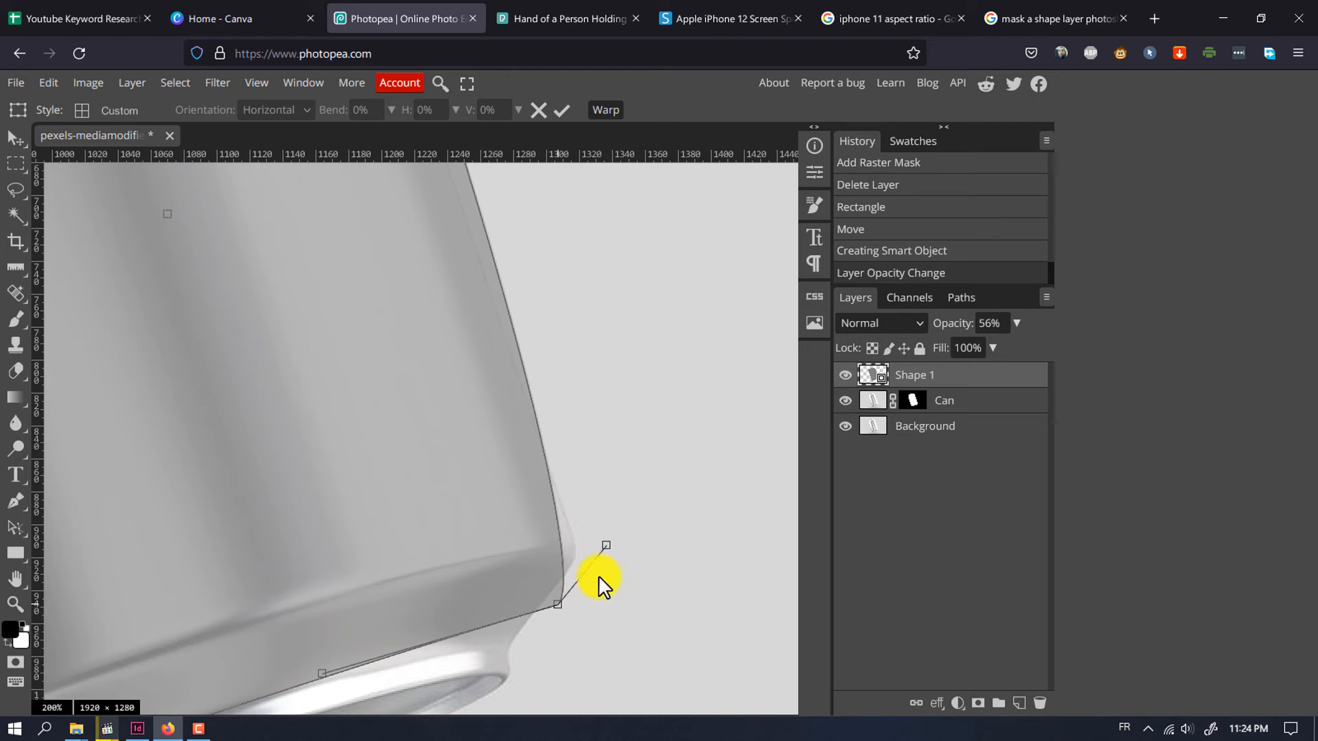
left_click_drag(605, 546, 647, 529)
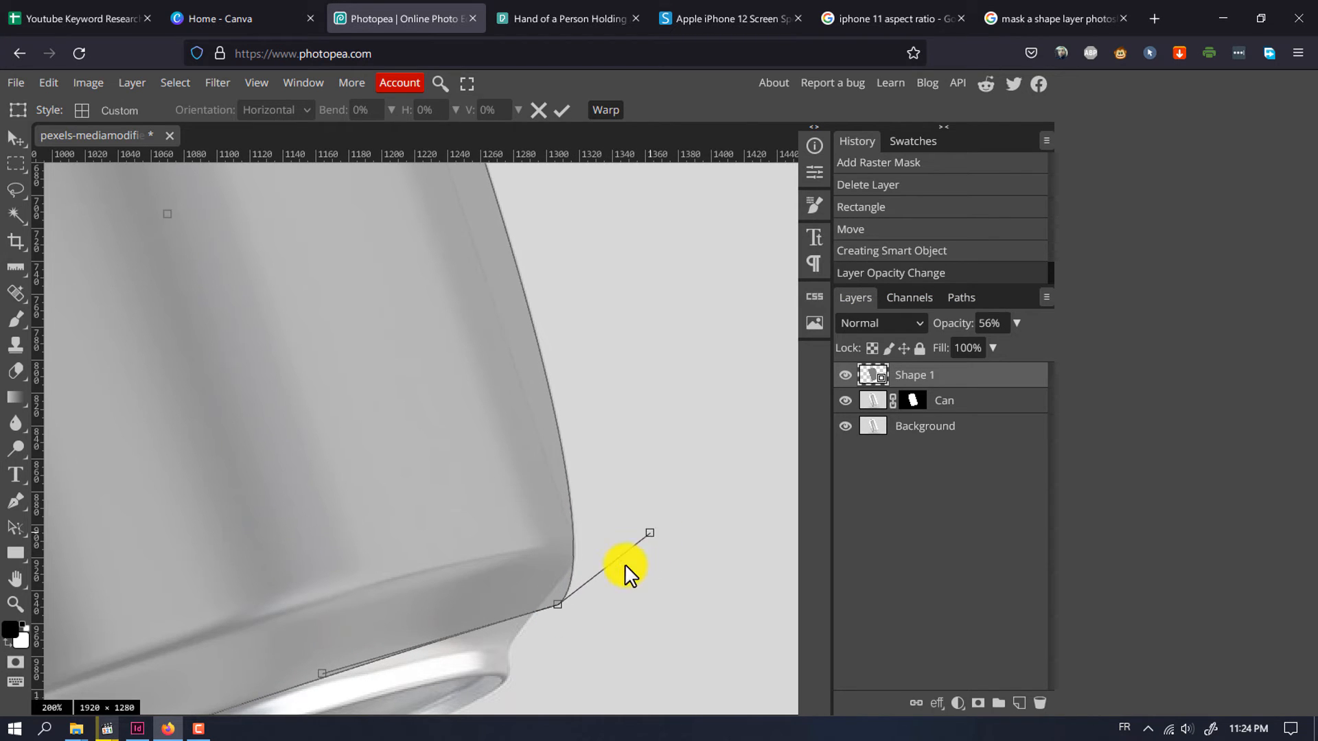
scroll(597, 522, "down", 2)
left_click_drag(559, 447, 508, 485)
left_click_drag(649, 365, 753, 412)
Reshape the top-right warp corner with shorter upper-edge and side handles so it rounds over the can's upper shoulder.
scroll(579, 488, "up", 5)
scroll(579, 489, "up", 5)
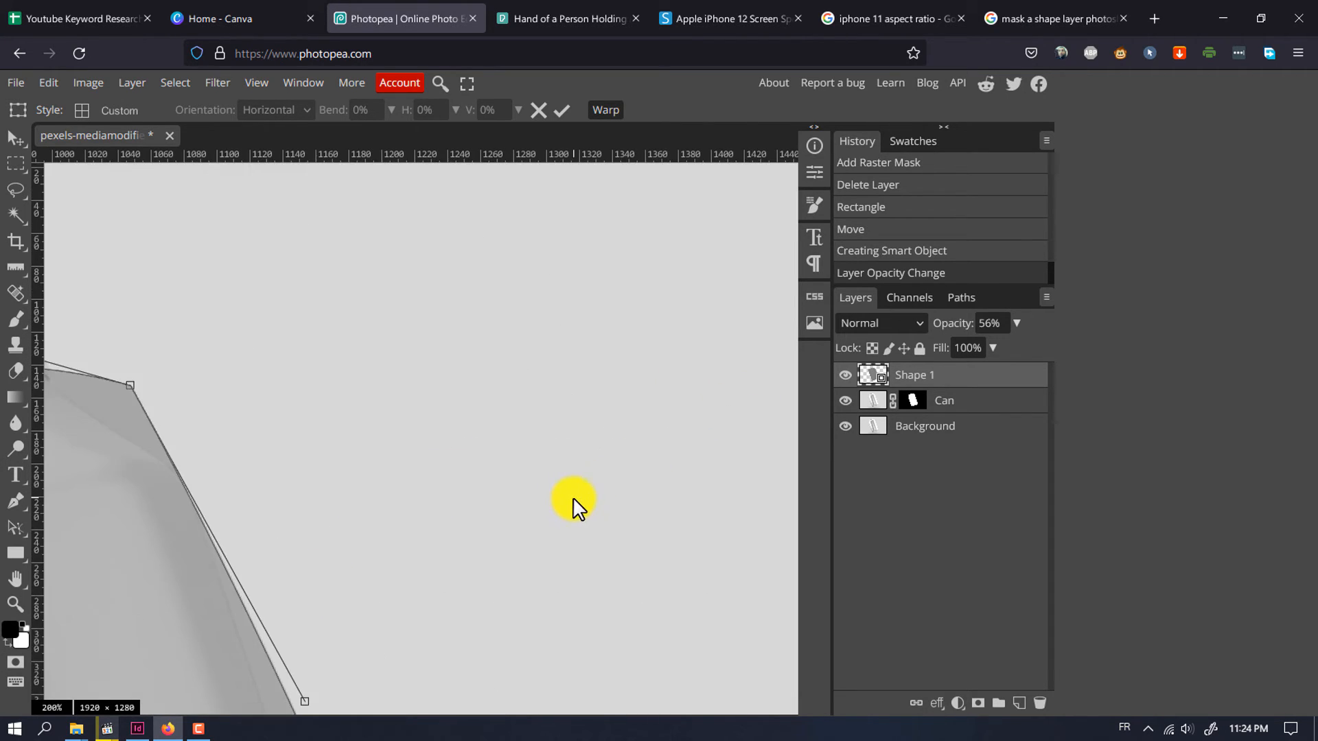
scroll(539, 506, "left", 4)
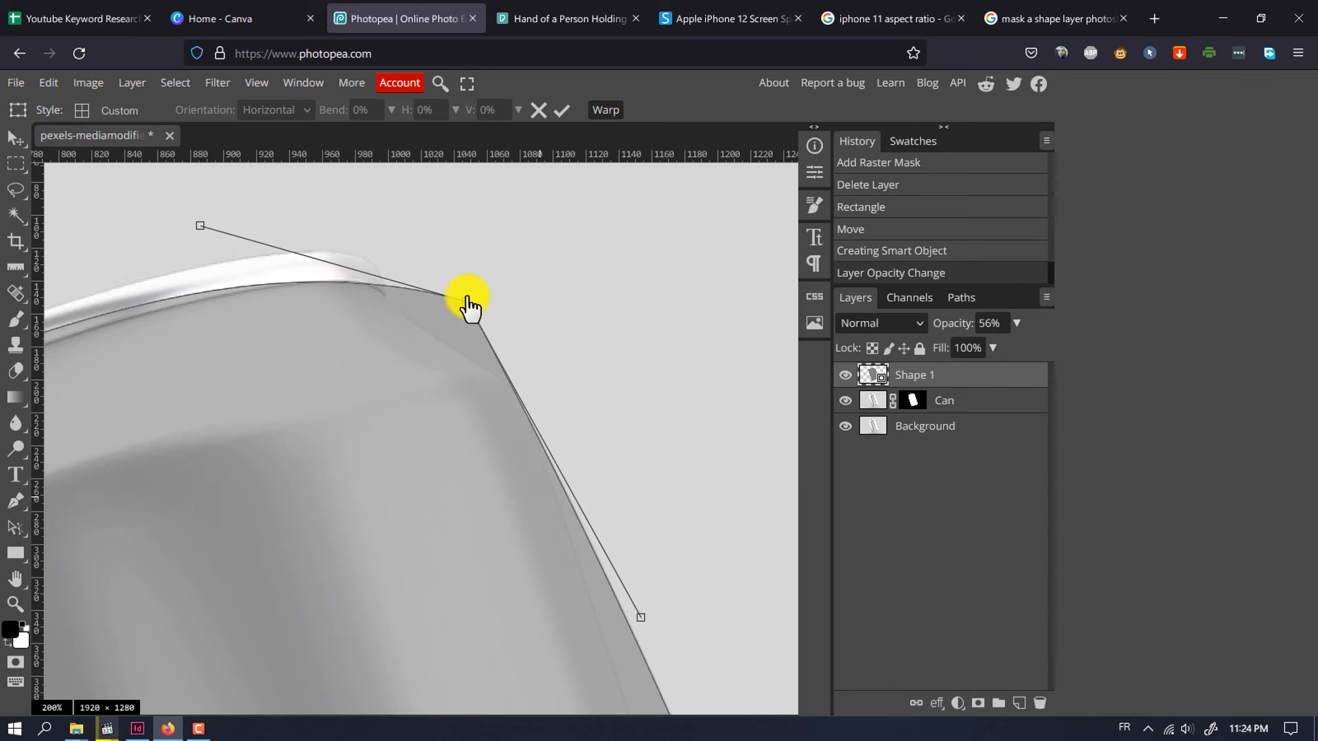
left_click_drag(197, 227, 363, 226)
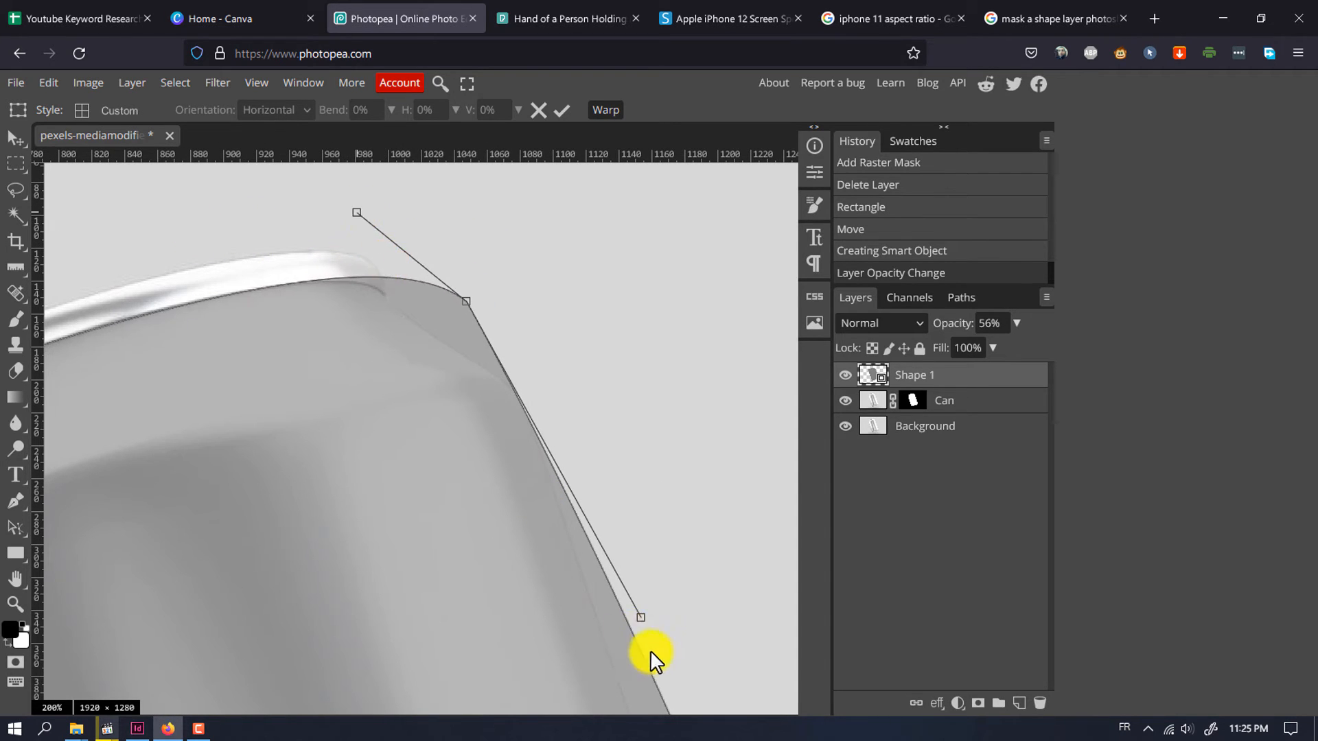
left_click_drag(640, 618, 555, 330)
left_click_drag(354, 213, 355, 192)
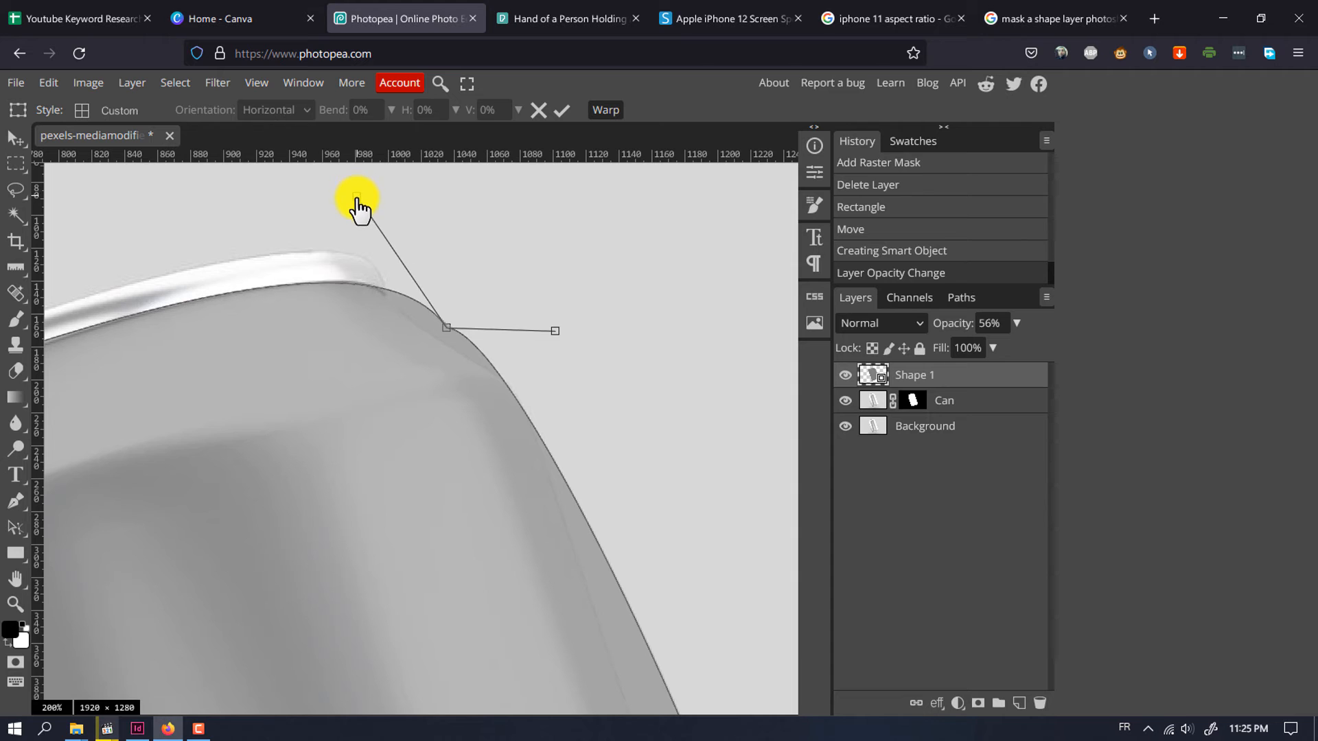
Fine-tune the bottom-right warp corner and lower its side handle to match the can's curve above the base rim.
scroll(788, 509, "down", 12)
scroll(641, 620, "right", 4)
scroll(649, 551, "down", 2)
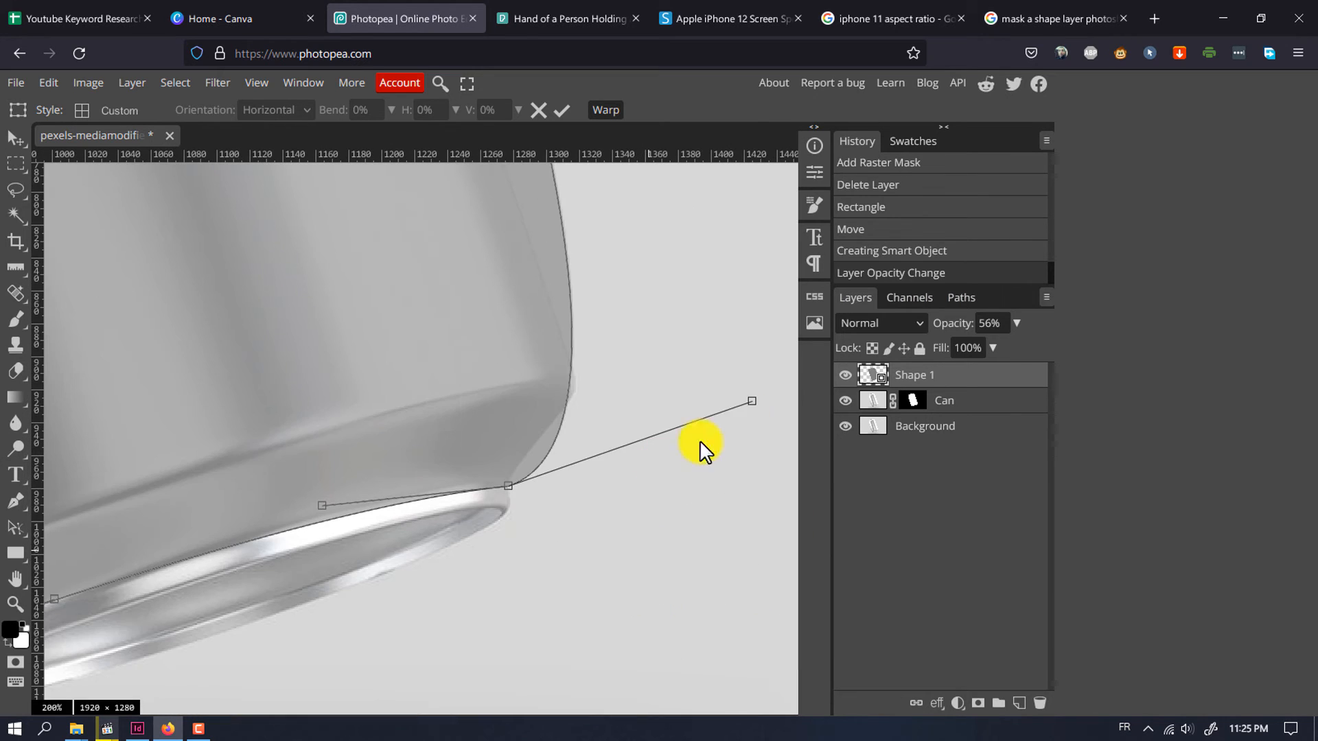
left_click_drag(752, 400, 767, 458)
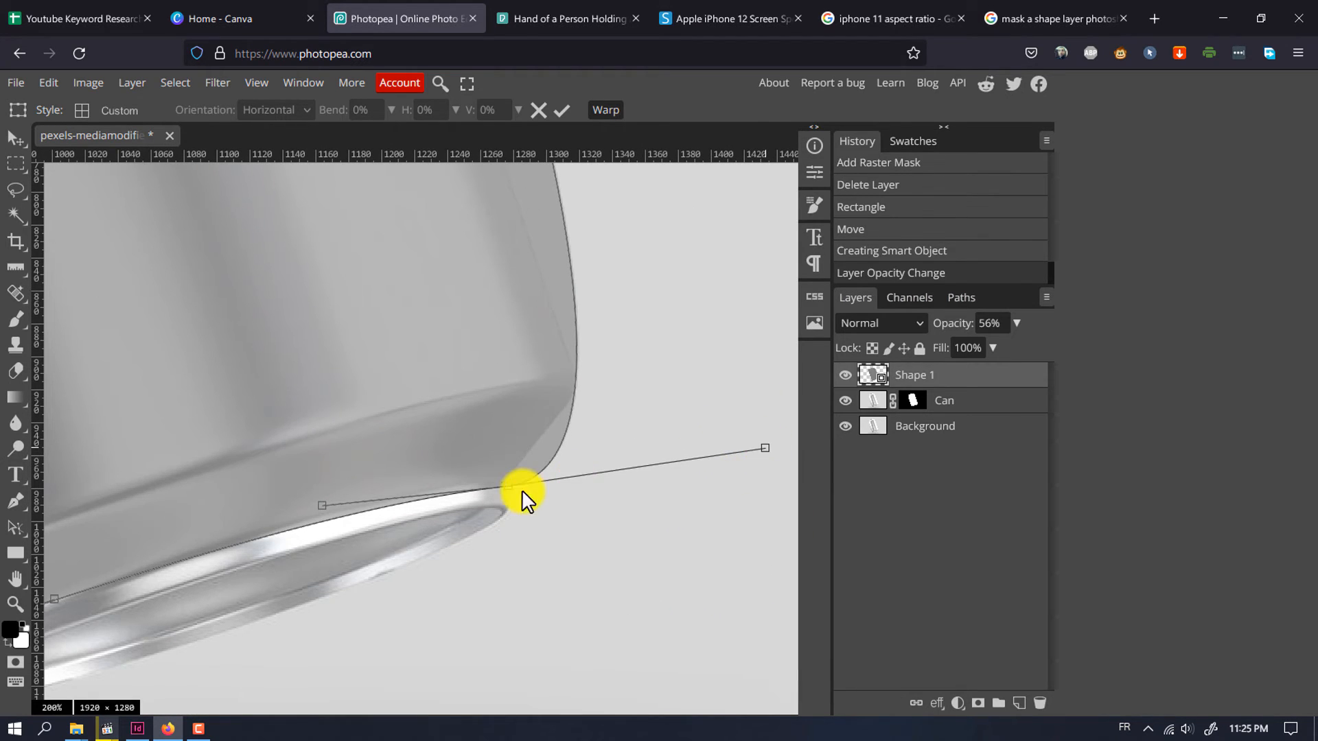
mouse_move(509, 487)
left_mouse_down()
mouse_move(520, 488)
mouse_move(515, 472)
mouse_move(506, 483)
left_mouse_up()
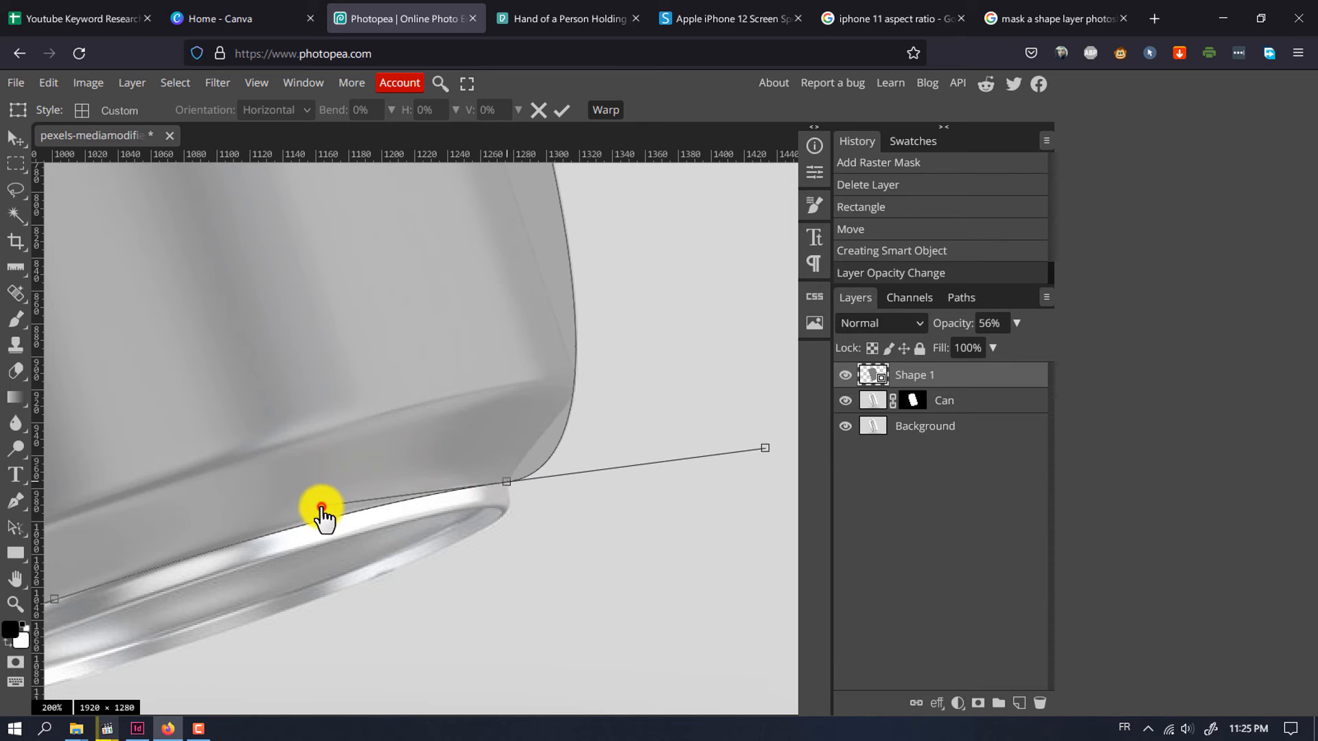
Move the top-left warp corner in to the can's neck and adjust both upper-edge handles to follow the top rim's curve.
scroll(665, 532, "up", 10)
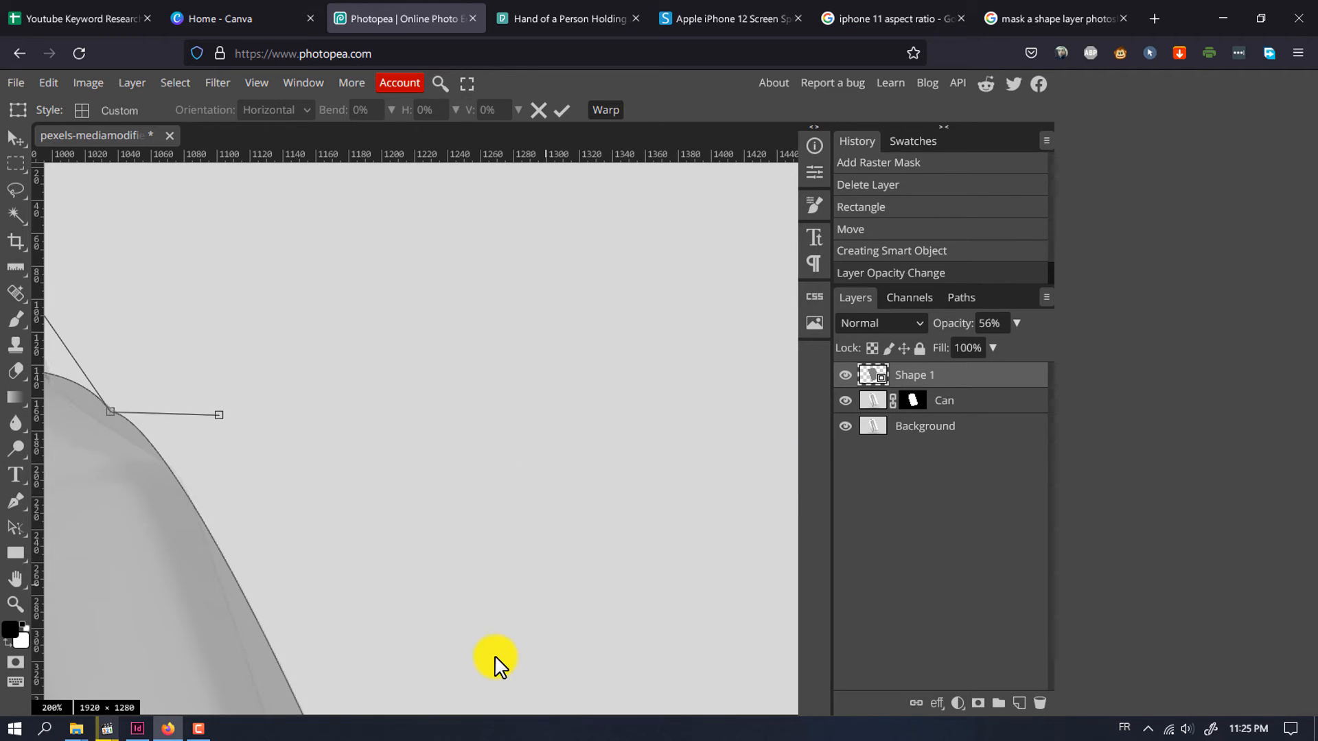
scroll(495, 657, "left", 10)
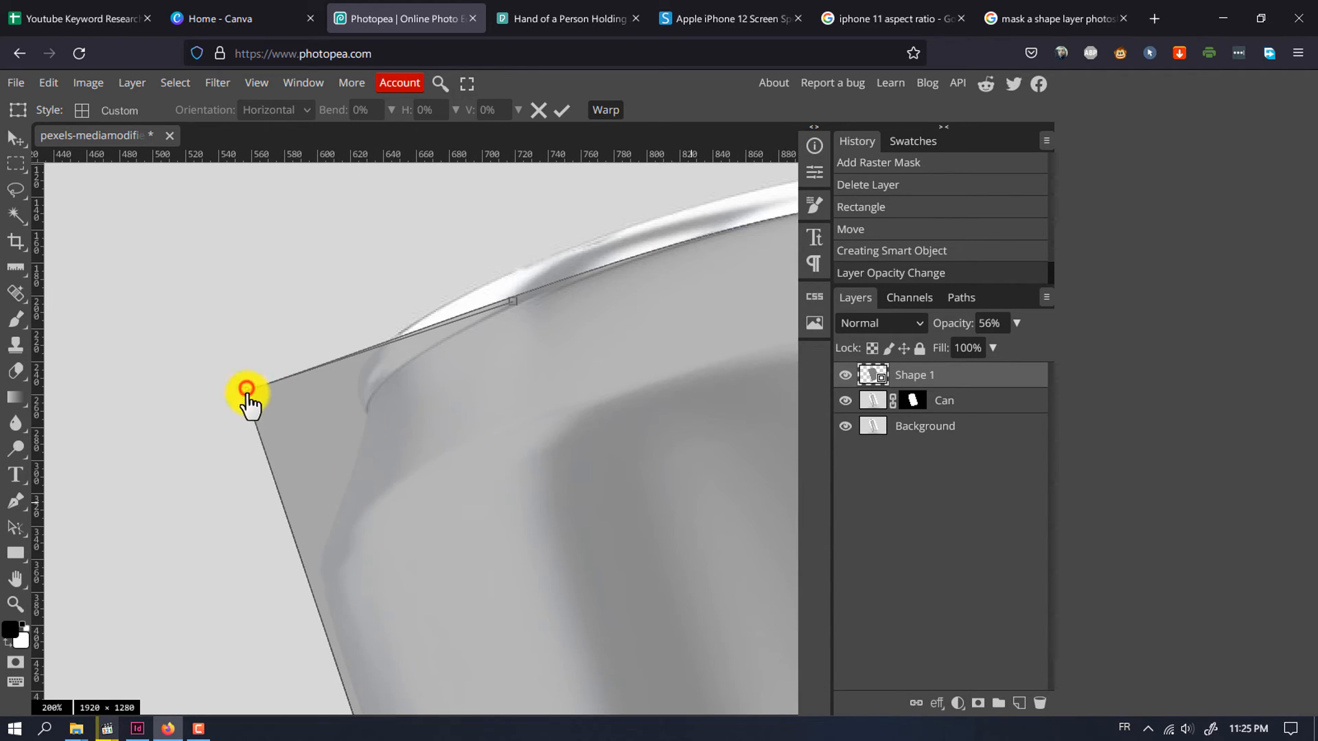
left_click_drag(246, 389, 365, 433)
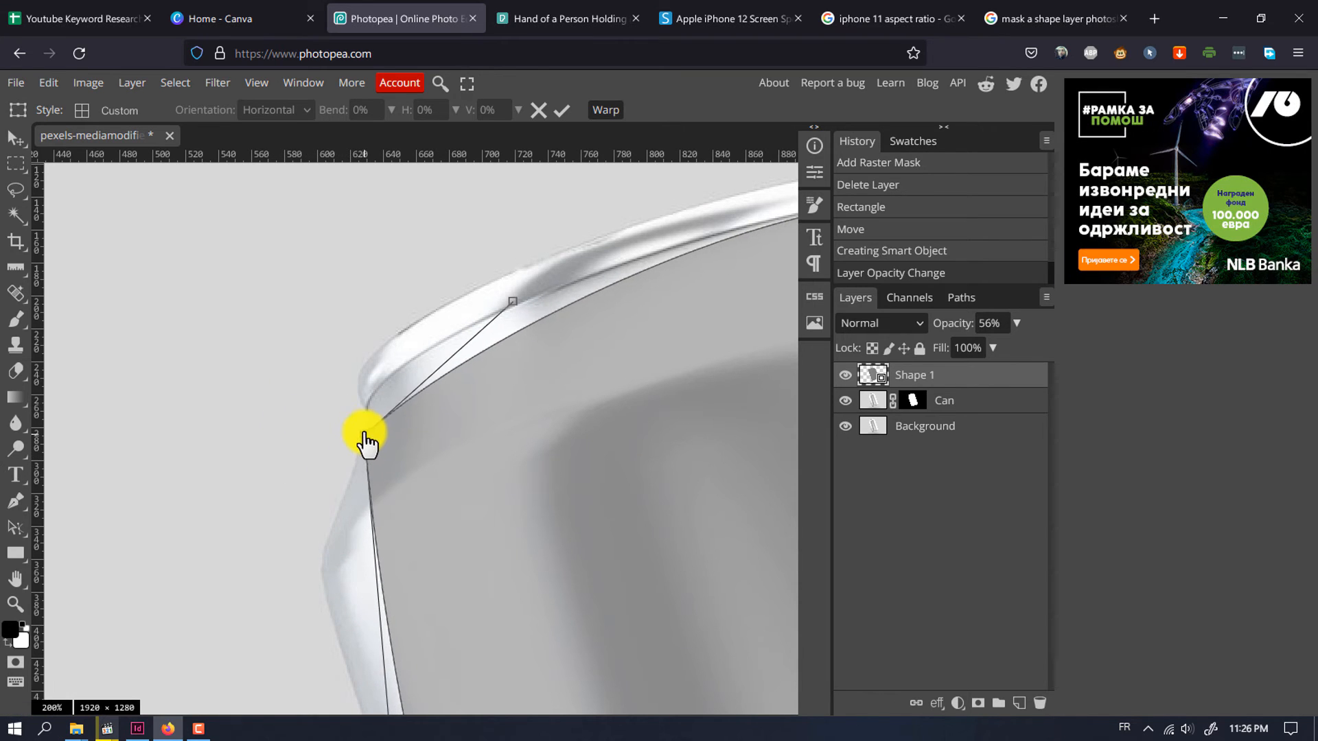
scroll(365, 426, "up", 5)
left_click_drag(522, 549, 375, 578)
scroll(518, 614, "right", 5)
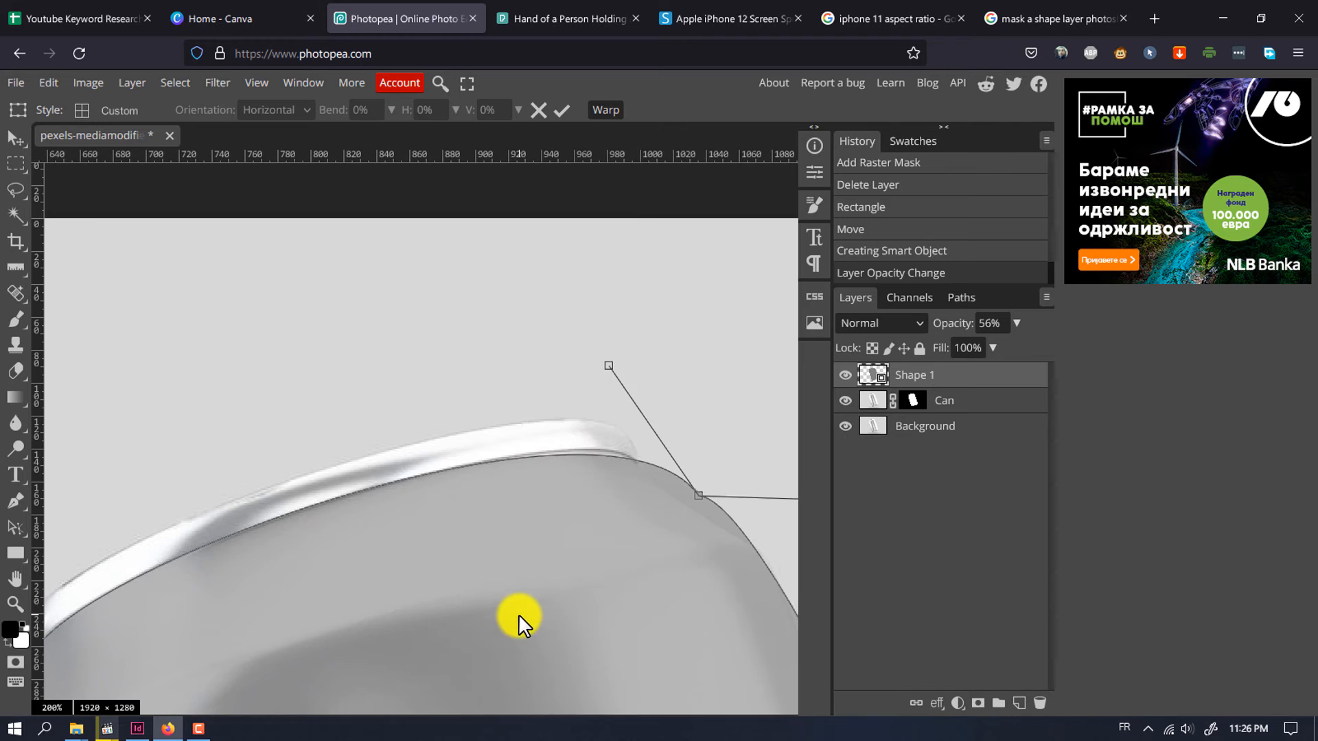
left_click_drag(608, 365, 647, 356)
Shorten the upper handle of the shape's left side and swing it outward to cover the can's upper-left shoulder.
scroll(512, 519, "down", 3)
scroll(505, 525, "left", 5)
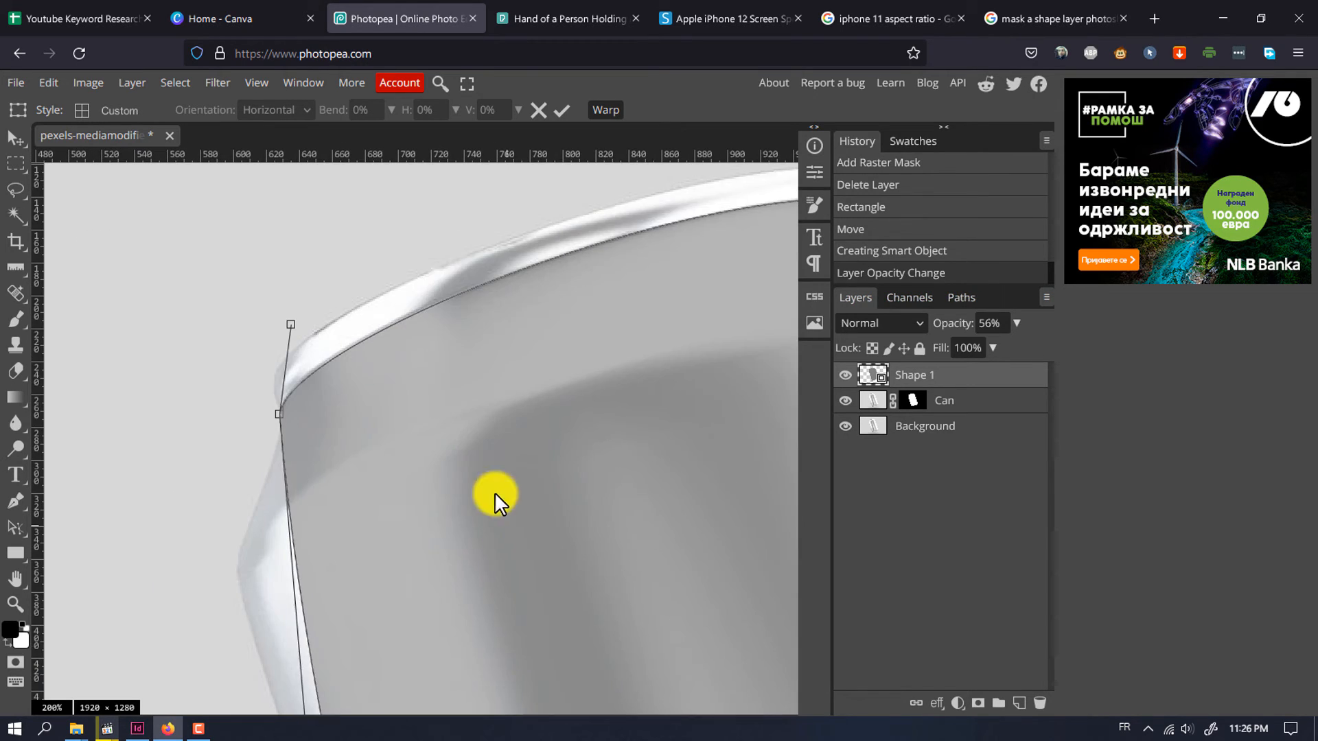
scroll(494, 494, "down", 3)
left_click_drag(315, 604, 256, 310)
scroll(243, 412, "up", 3)
left_click_drag(255, 561, 113, 491)
Bring the lower handle of the shape's left side down close to the bottom-left warp corner.
scroll(357, 484, "down", 14)
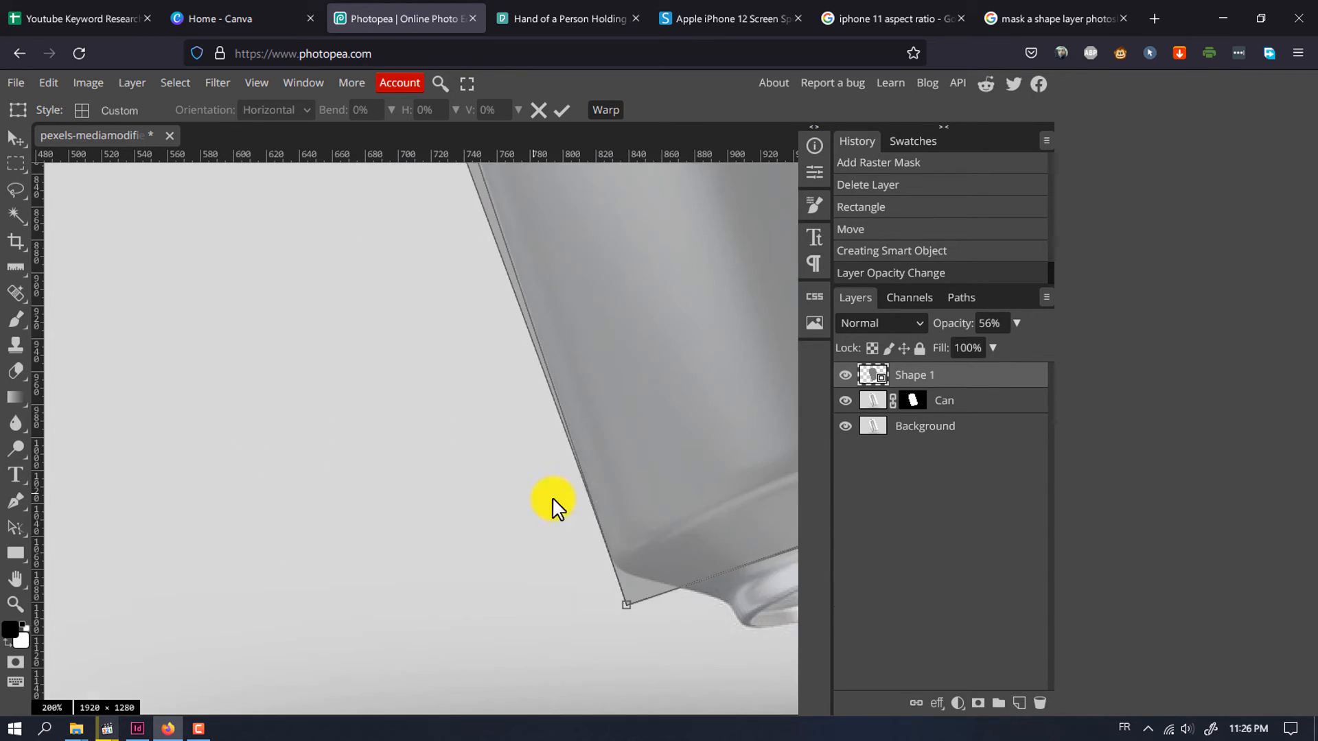
scroll(552, 504, "up", 3)
left_click_drag(471, 309, 615, 683)
scroll(535, 680, "down", 4)
scroll(412, 617, "right", 3)
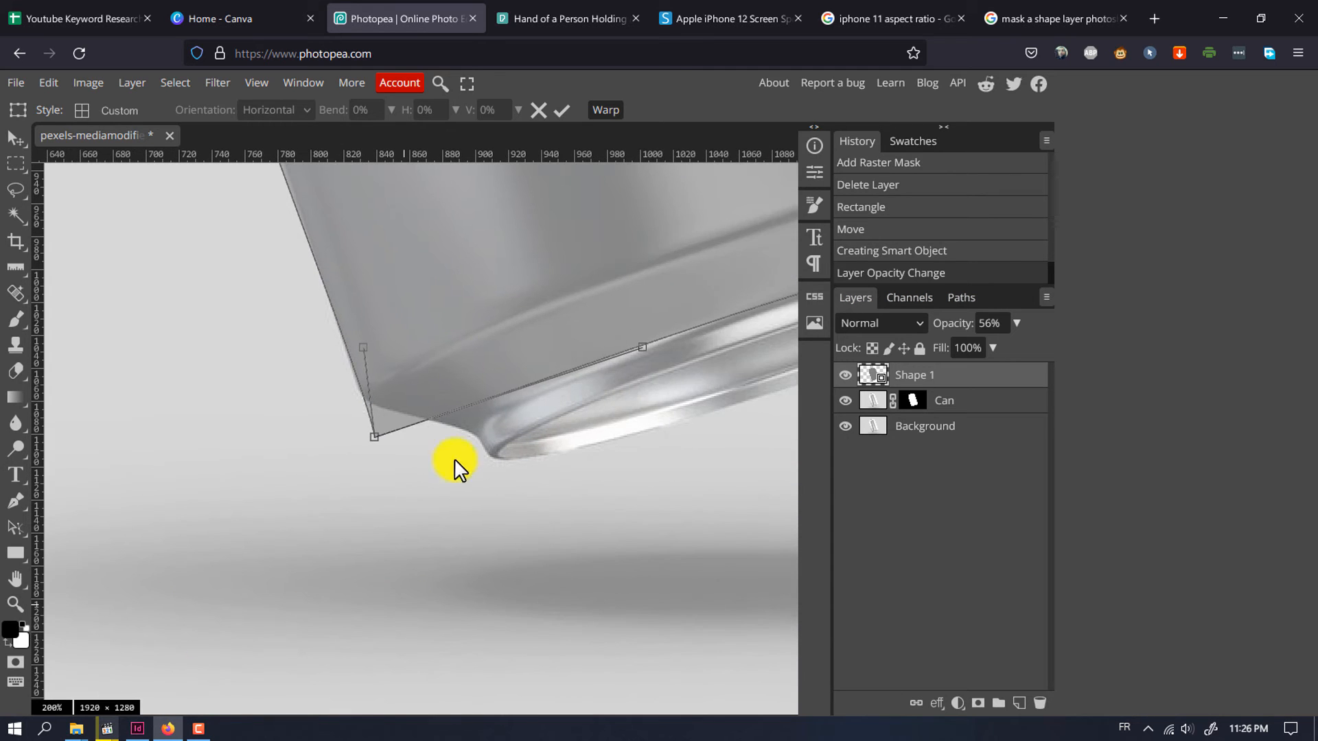
Move the bottom-left warp corner onto the base rim and swing its side handle down and outward around the can's lower-left shoulder.
left_click_drag(379, 445, 471, 447)
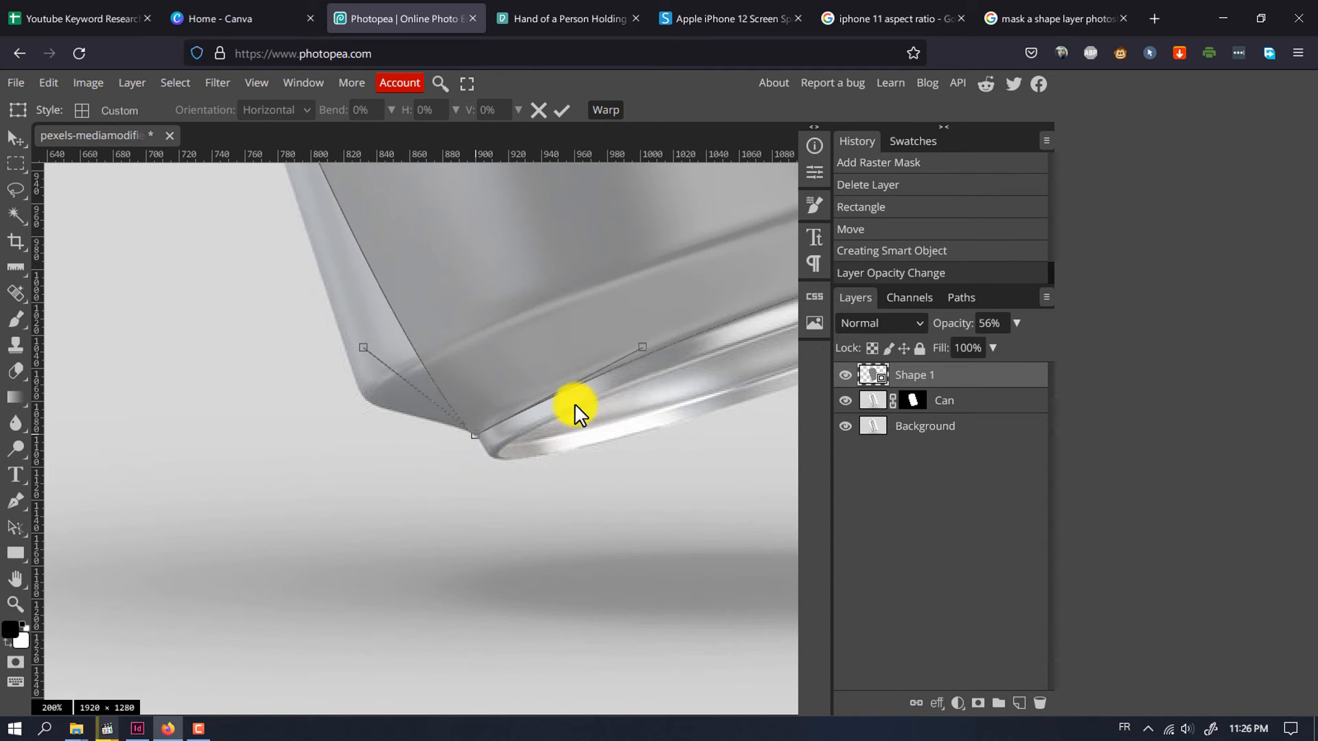
scroll(510, 361, "right", 3)
mouse_move(472, 345)
left_mouse_down()
mouse_move(462, 334)
mouse_move(465, 345)
left_mouse_up()
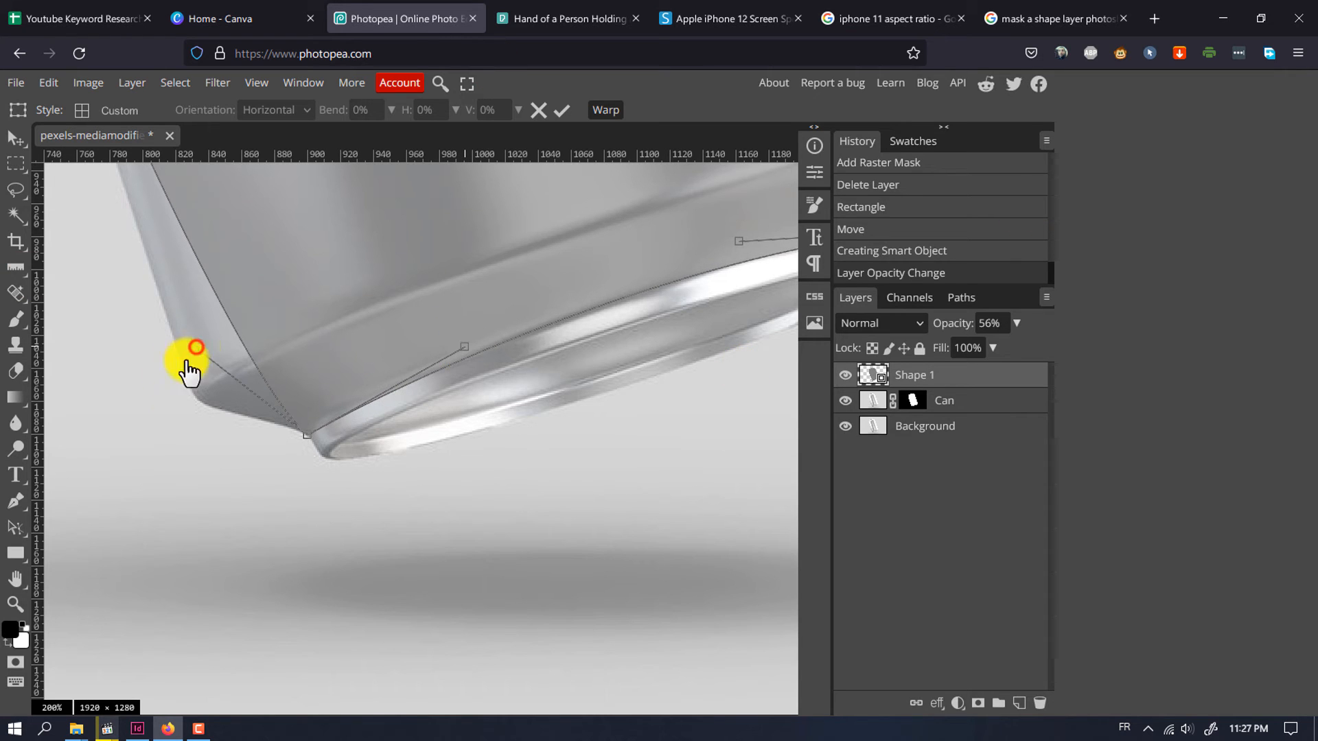
left_click_drag(188, 362, 124, 609)
scroll(249, 516, "up", 3)
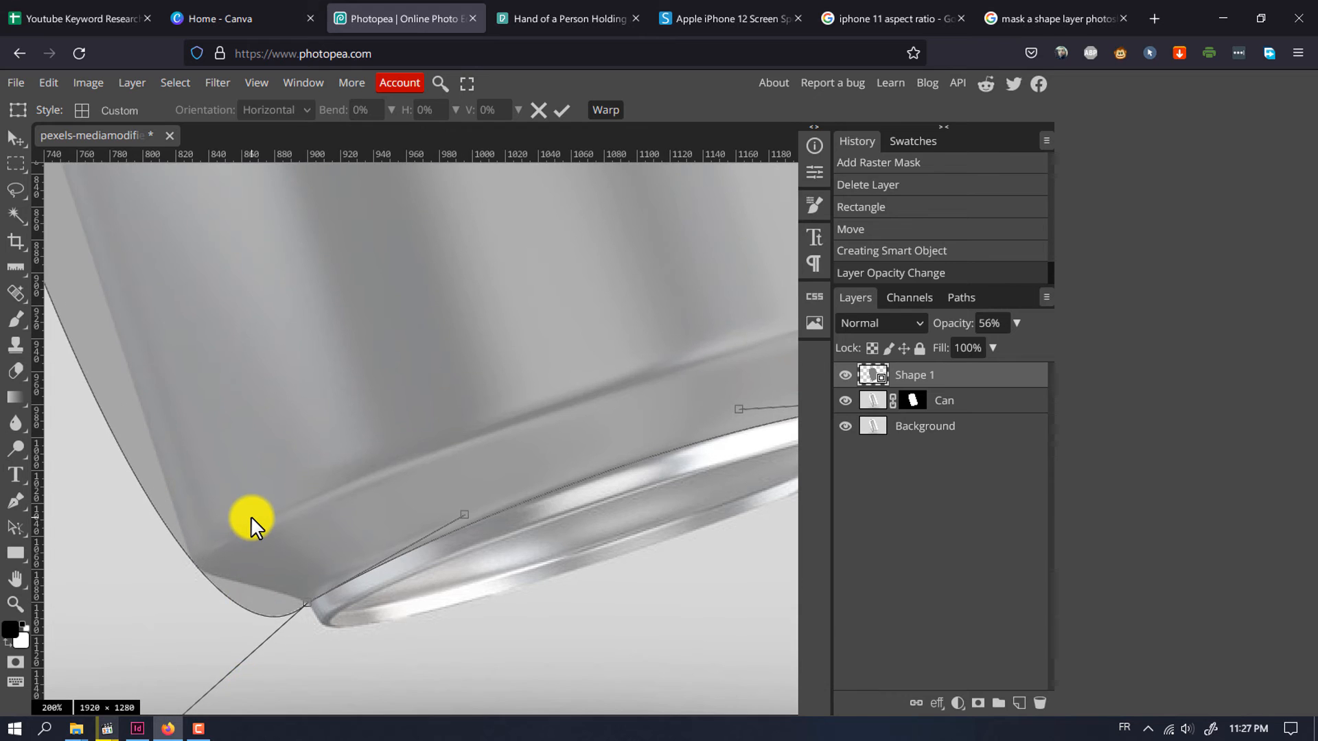
Move the top-right warp corner in to the end of the can's top rim and readjust its upper-edge and side handles around the shoulder.
scroll(249, 516, "right", 3)
scroll(382, 461, "up", 10)
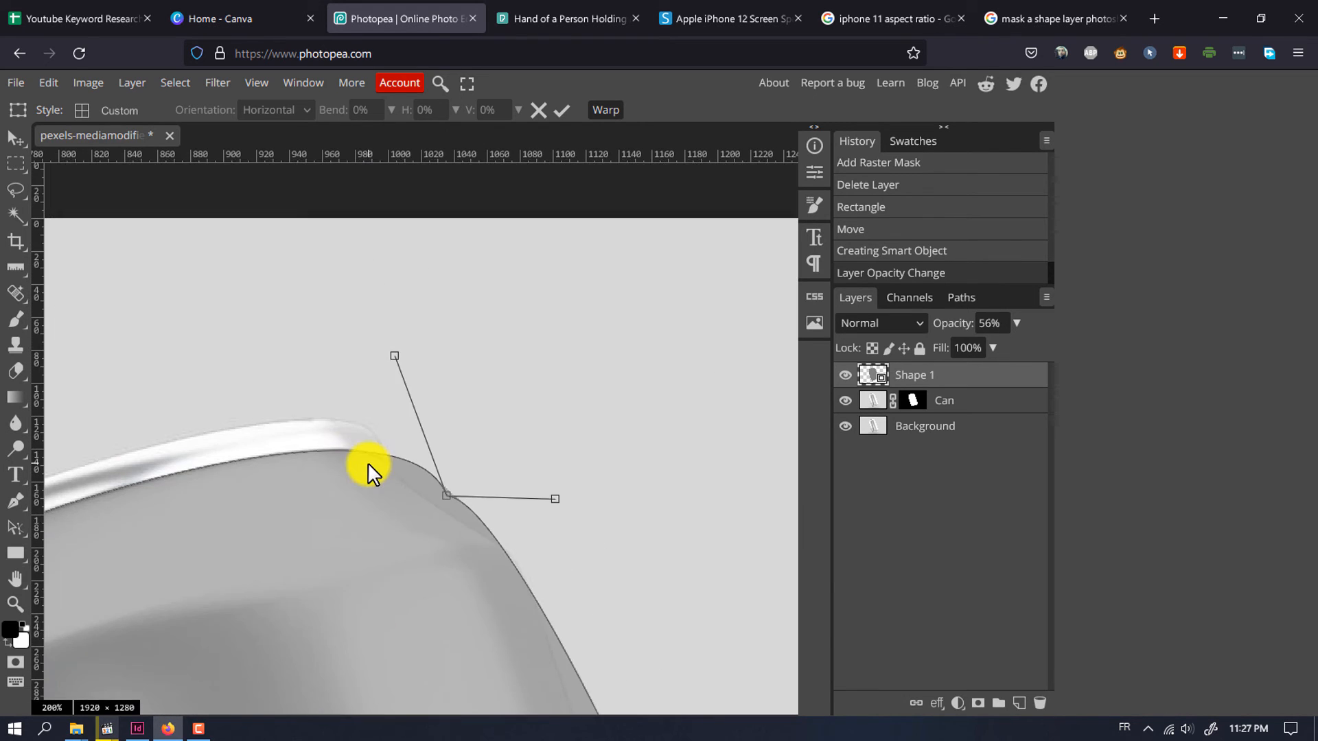
scroll(368, 472, "down", 2)
left_click_drag(447, 411, 382, 381)
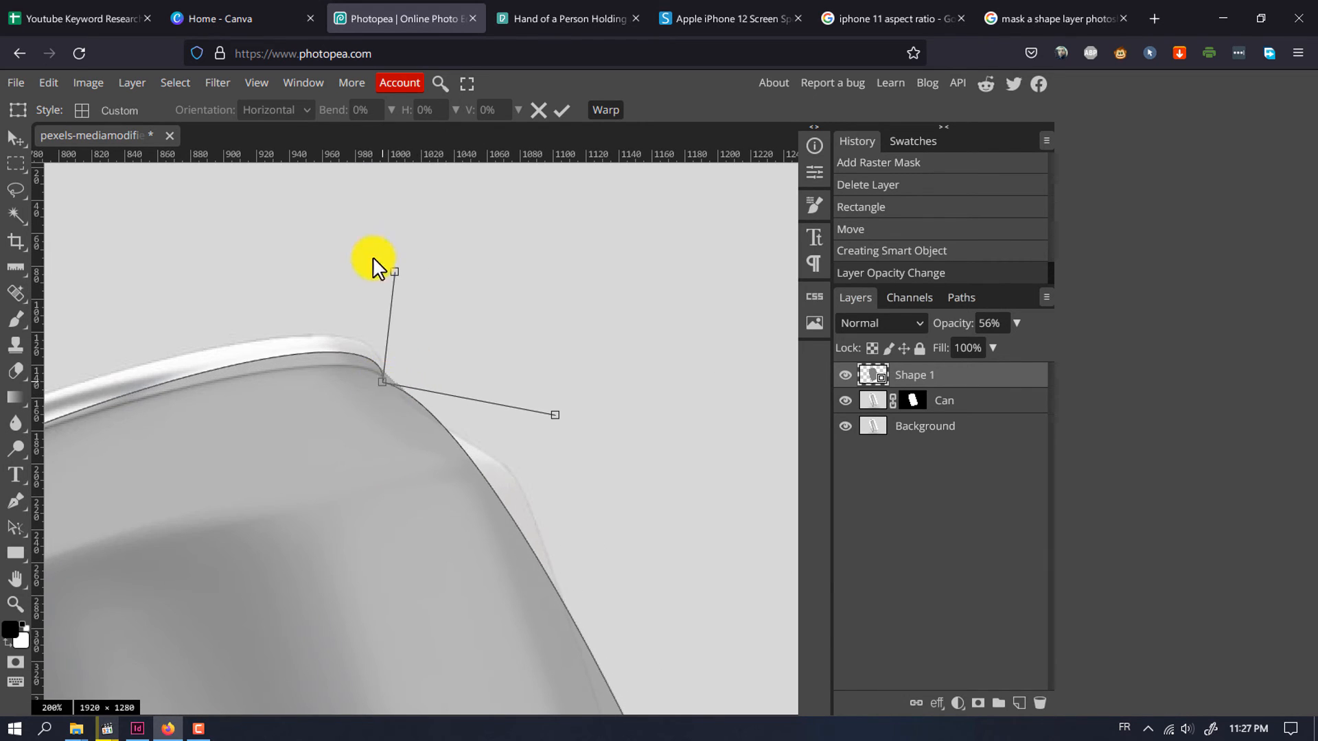
left_click_drag(394, 272, 412, 294)
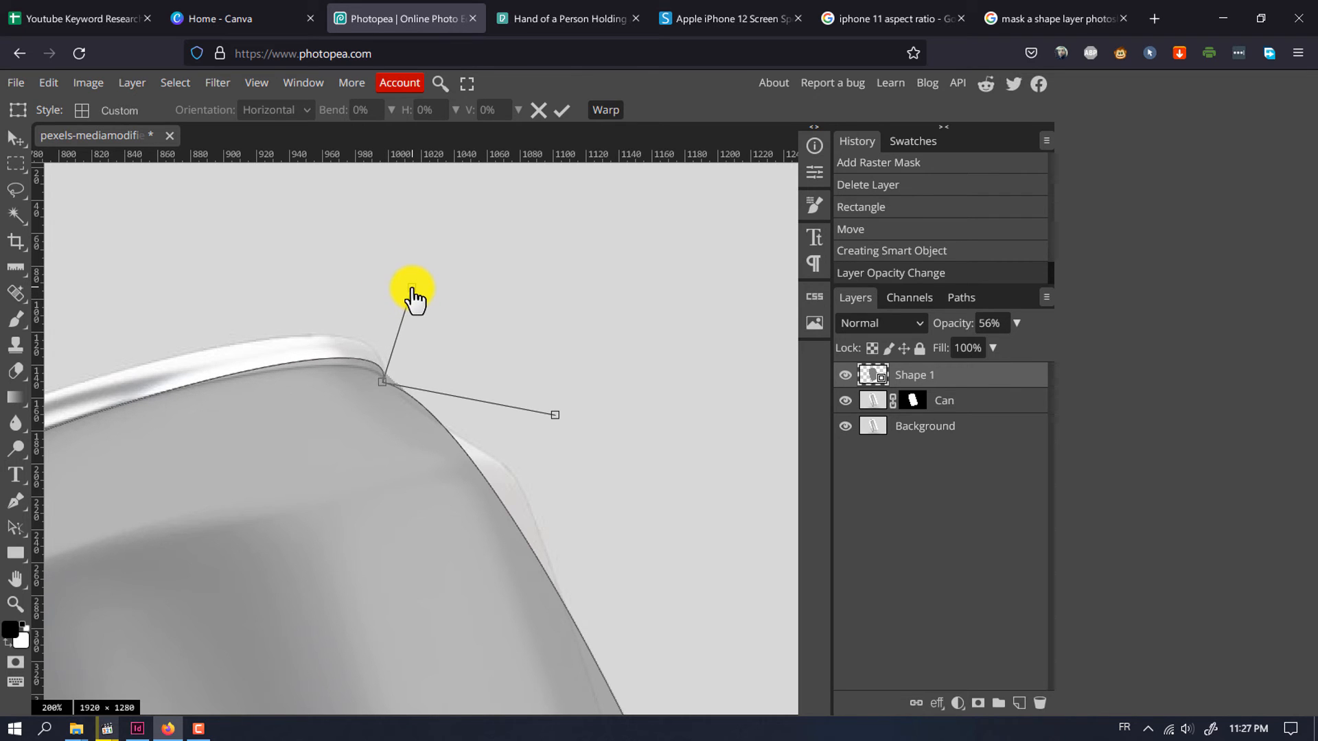
left_click_drag(384, 382, 388, 379)
left_click_drag(412, 289, 304, 332)
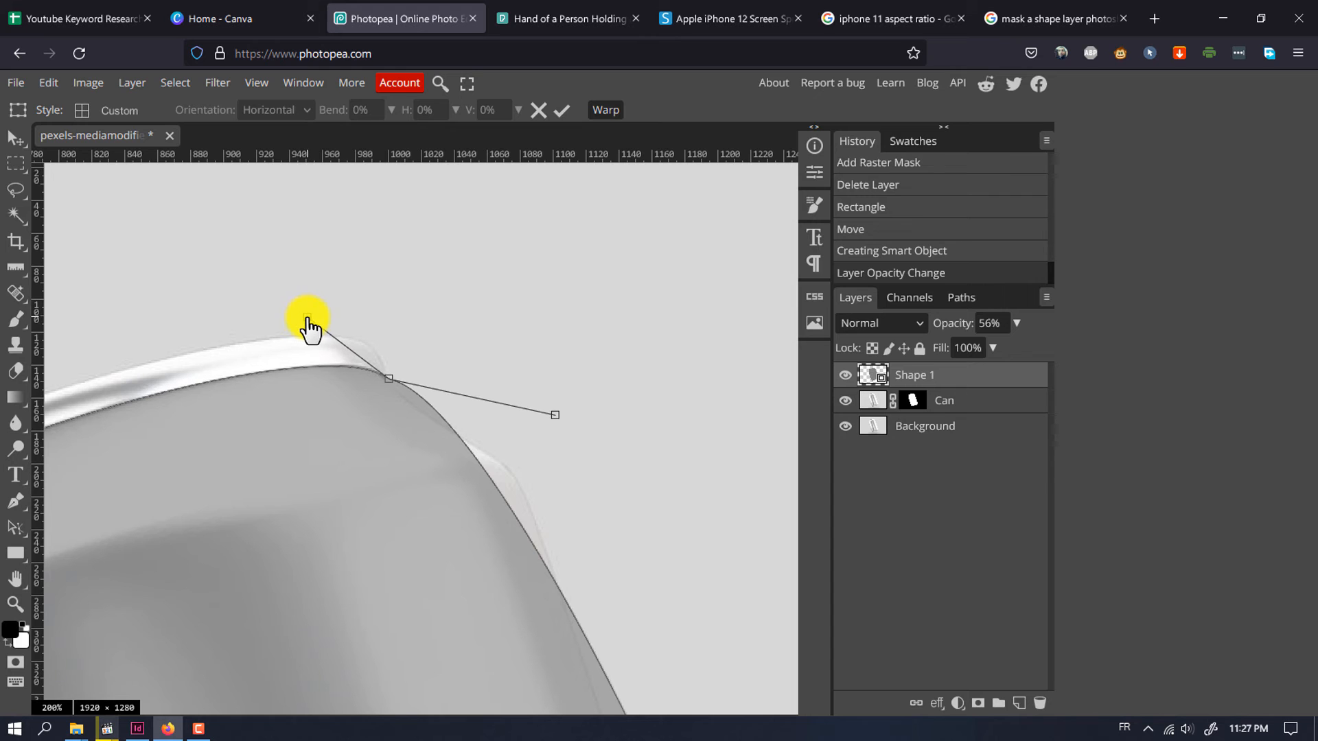
left_click_drag(568, 444, 596, 370)
scroll(501, 471, "down", 10)
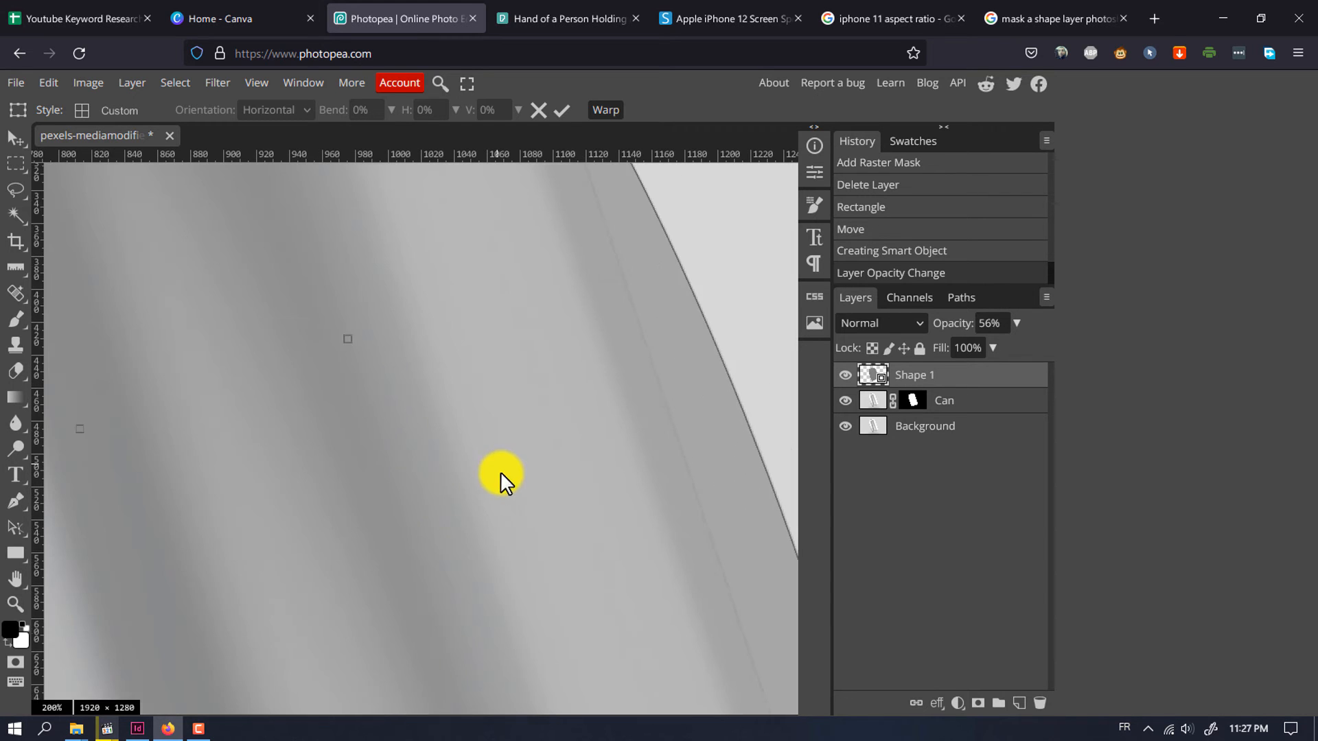
Check the warped outline along the can and apply the warp to the Shape 1 smart object.
scroll(500, 478, "up", 5)
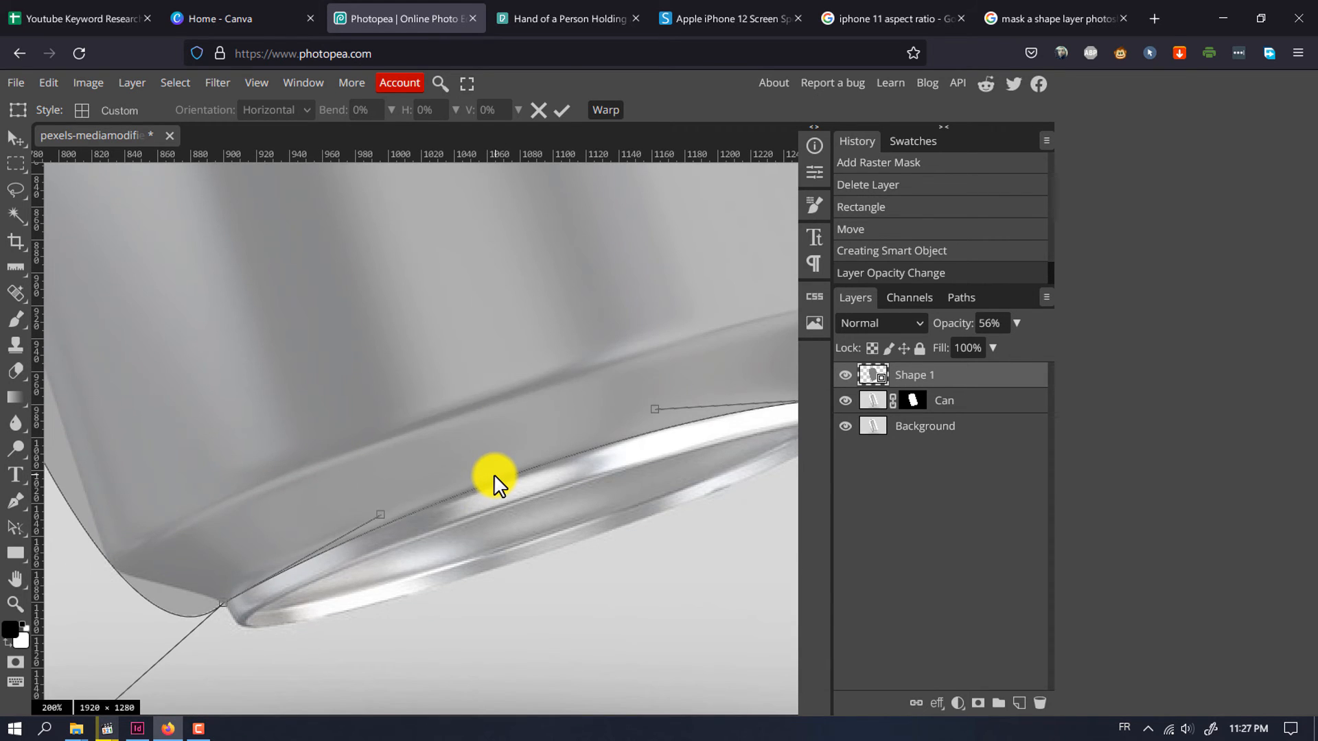
key("ctrl+0")
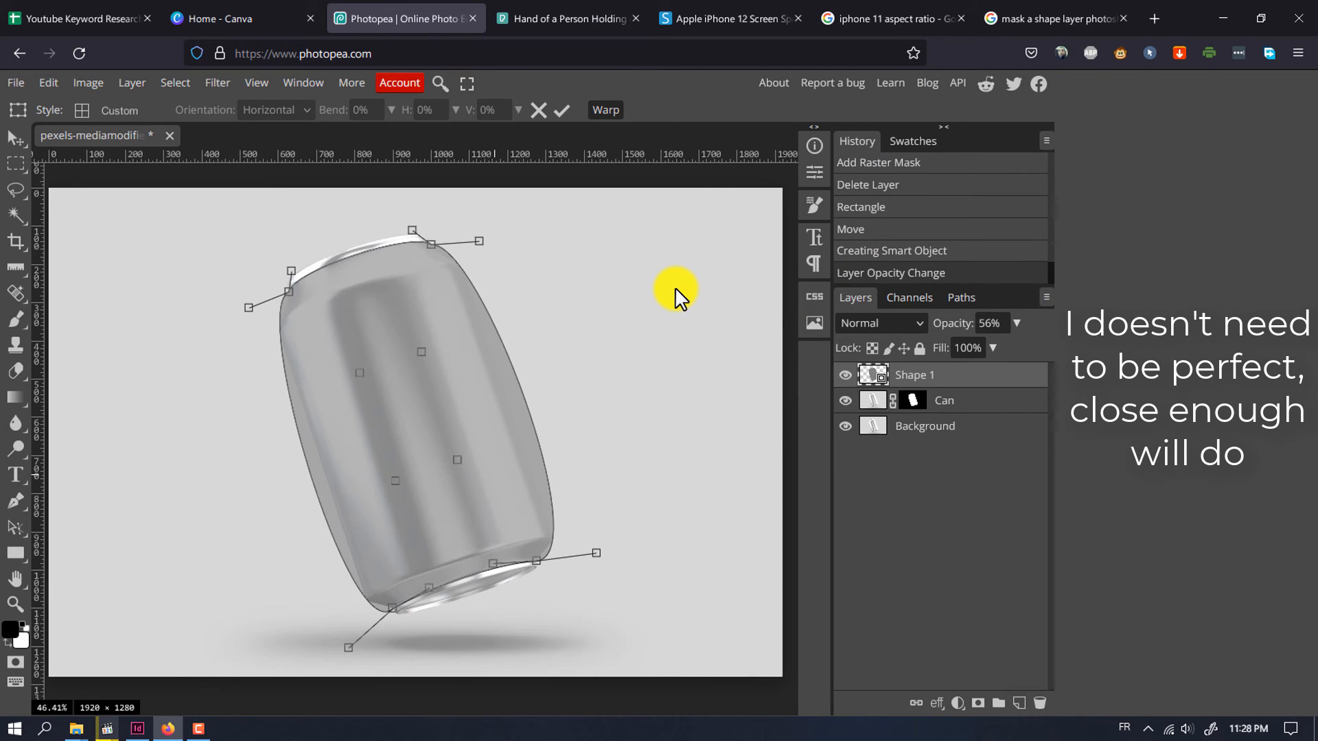
key("Return")
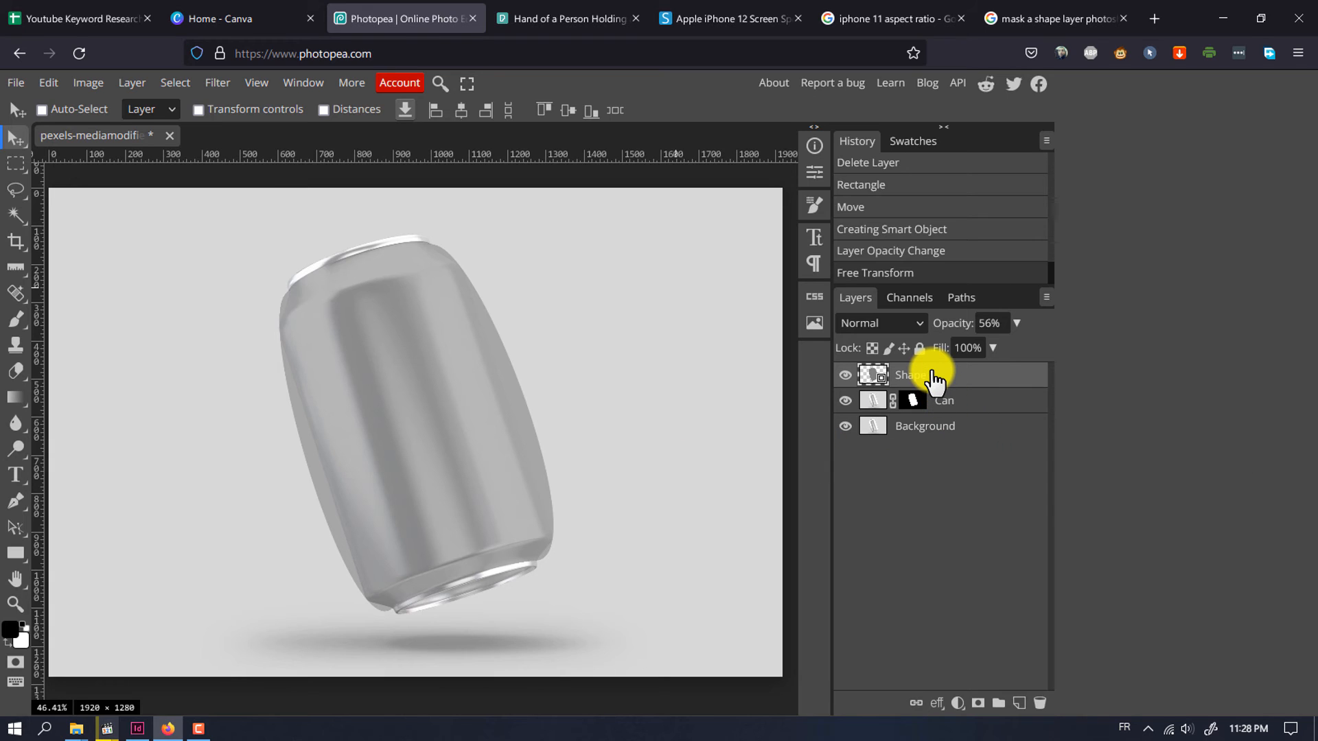
Copy the Can layer's mask onto the Shape 1 layer to trim the shape to the can's outline.
left_click(914, 402)
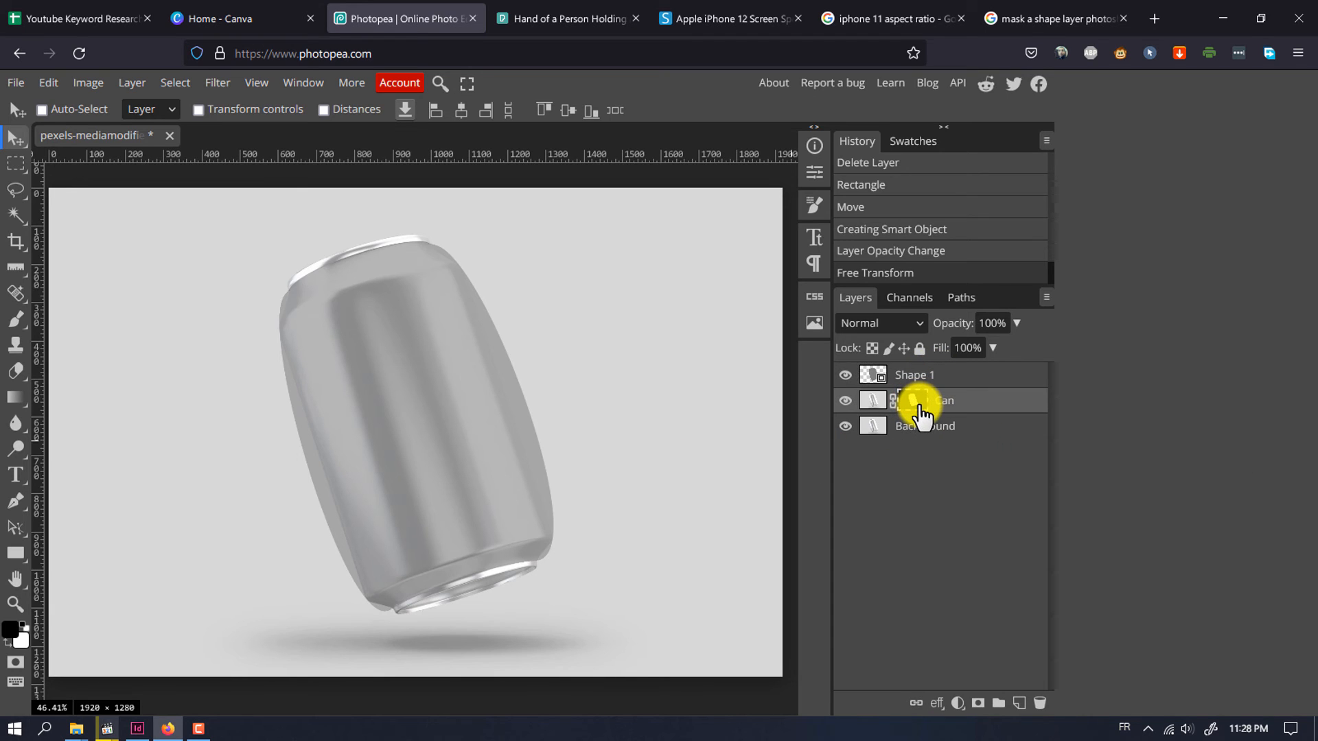
key("alt")
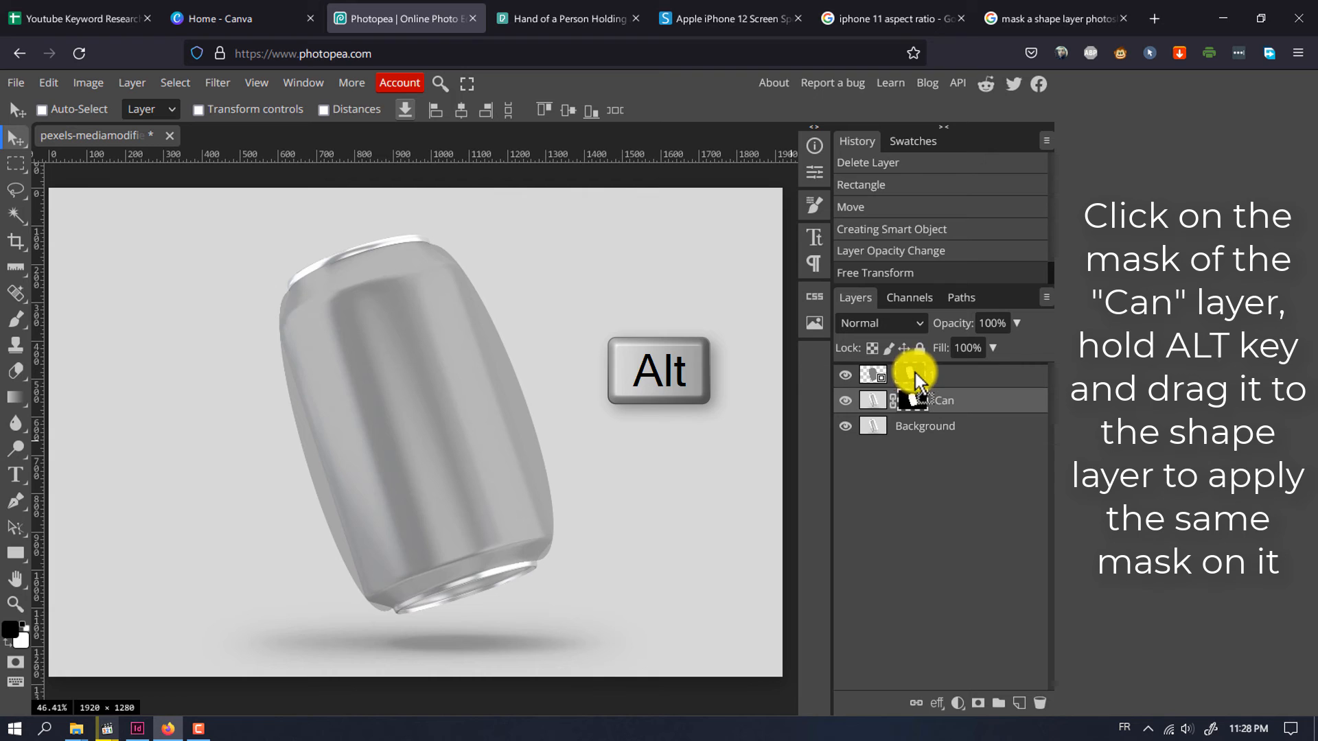
left_click_drag(915, 377, 913, 376)
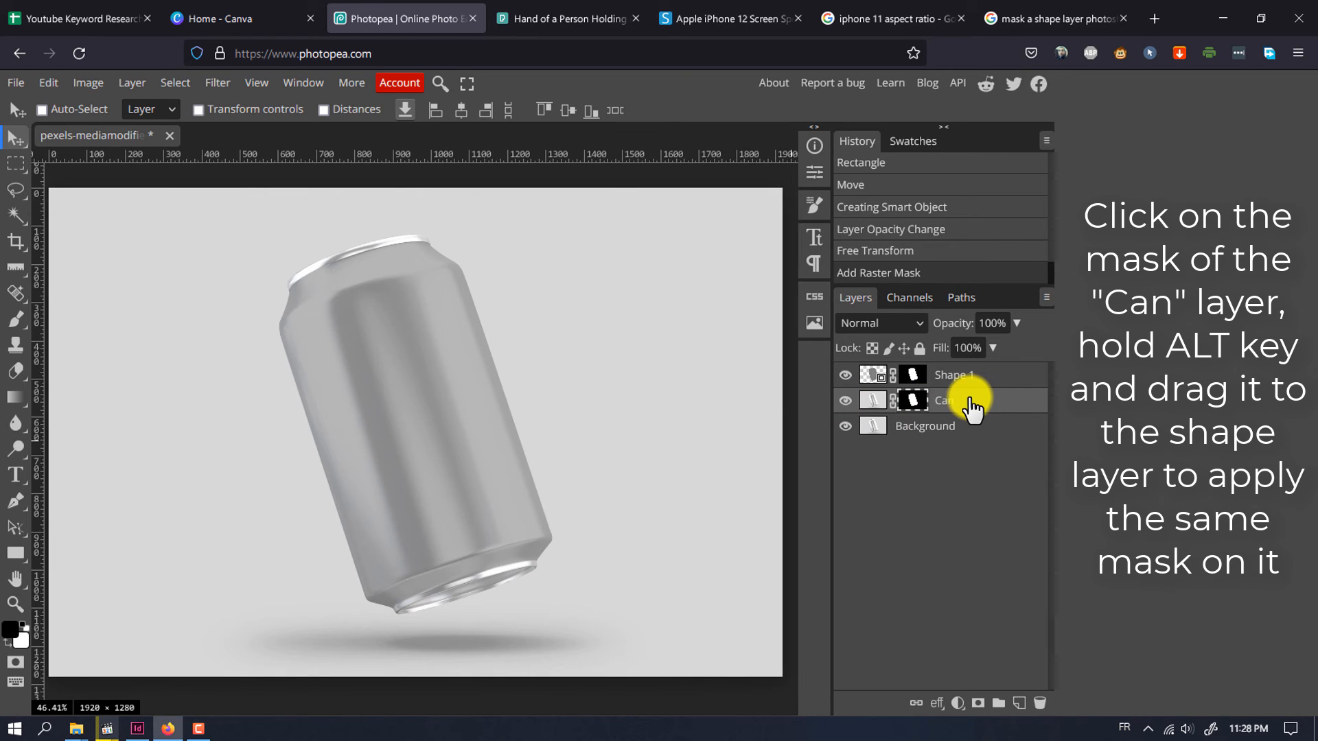
Duplicate the Can layer and place the copy above Shape 1 at the head of the layer stack.
key("ctrl+j")
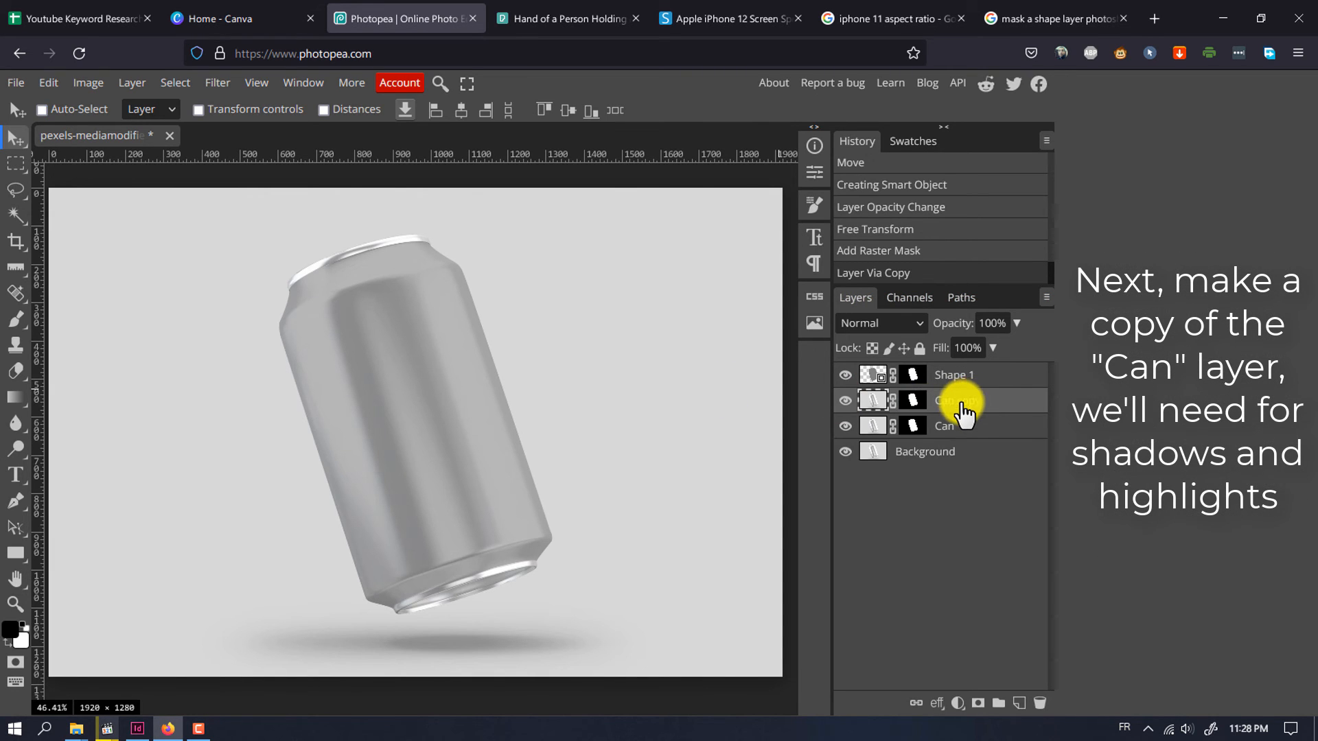
left_click_drag(957, 393, 957, 371)
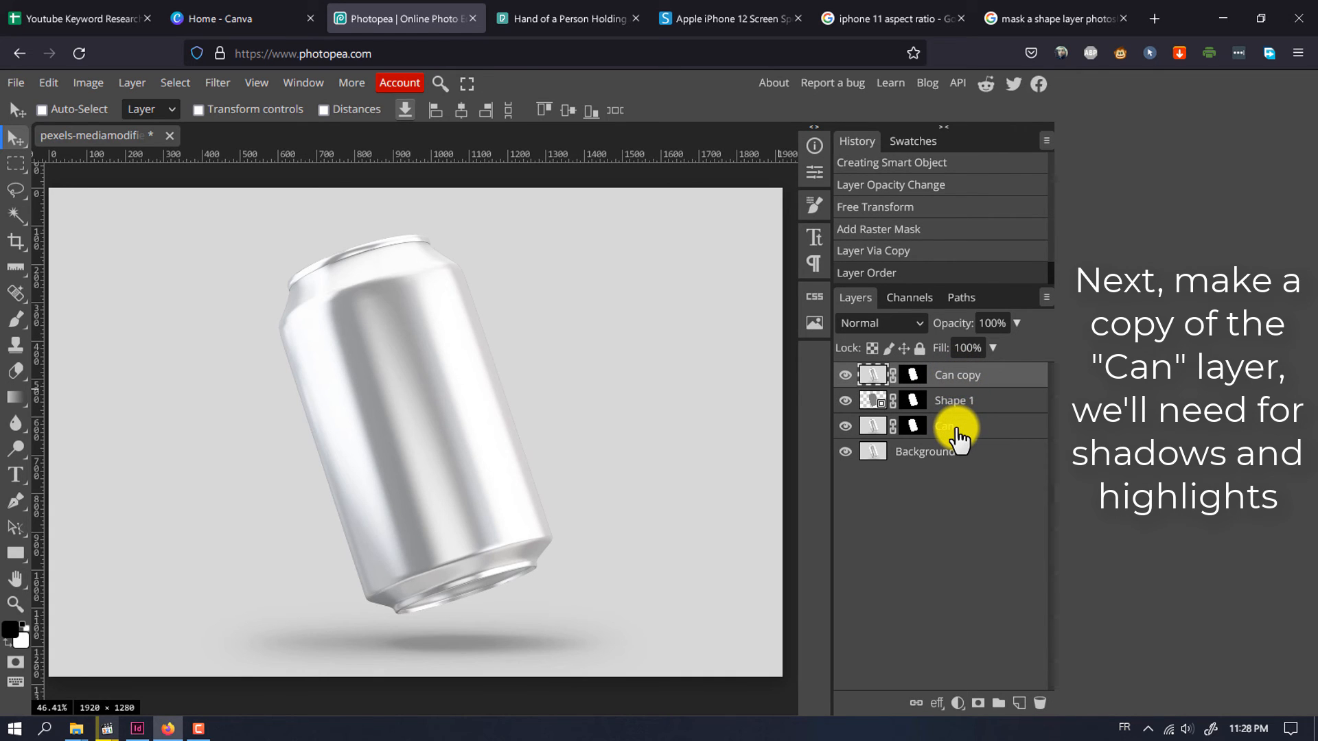
Set the Can copy layer's blend mode to Overlay and hide the layer.
left_click(884, 321)
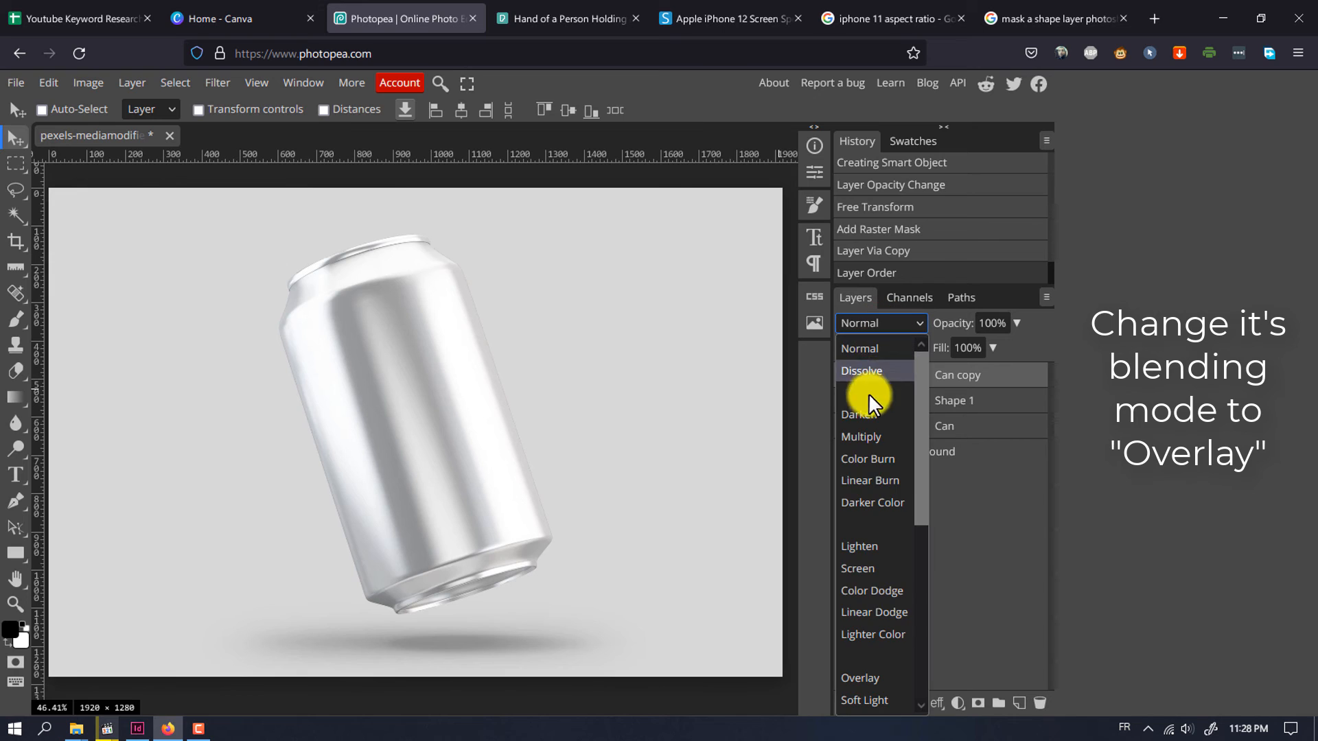
left_click(875, 675)
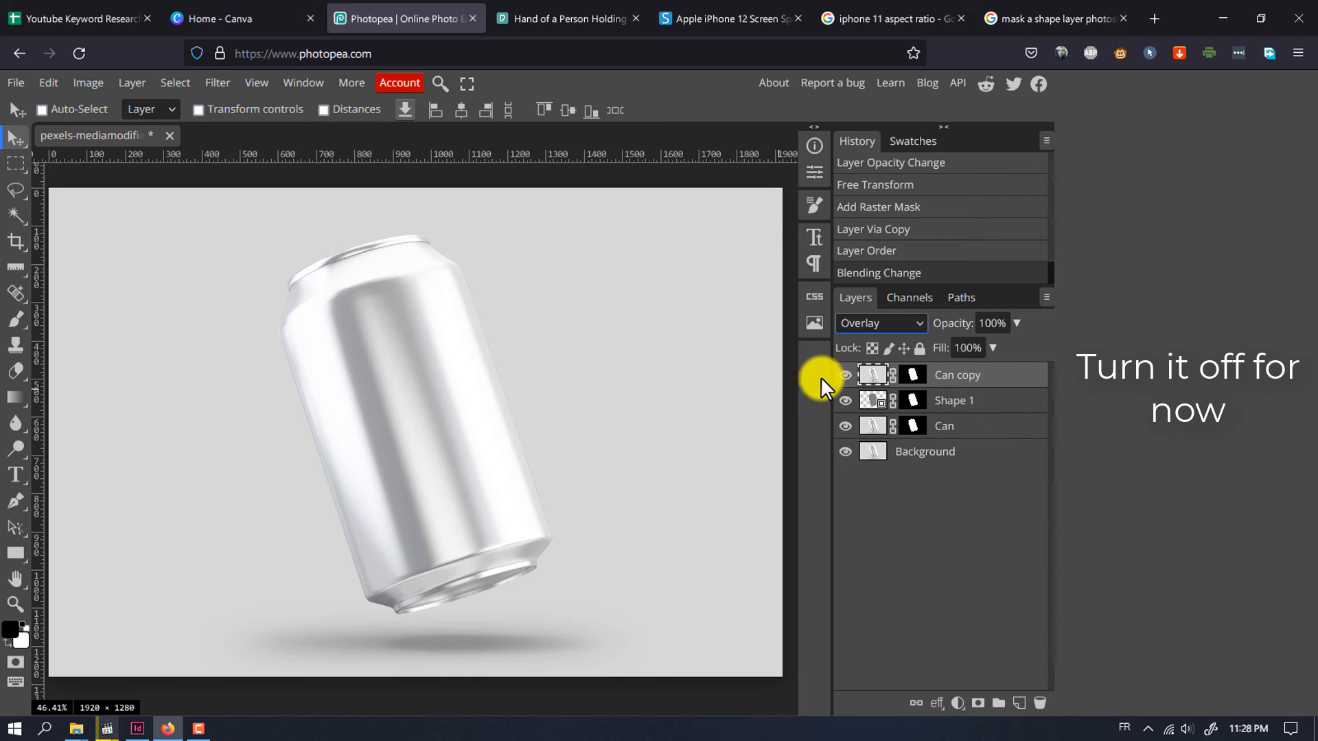
left_click(846, 375)
Open the contents of the Shape 1 smart object and place the 1965 pattern image from the Desktop into it.
left_click(956, 400)
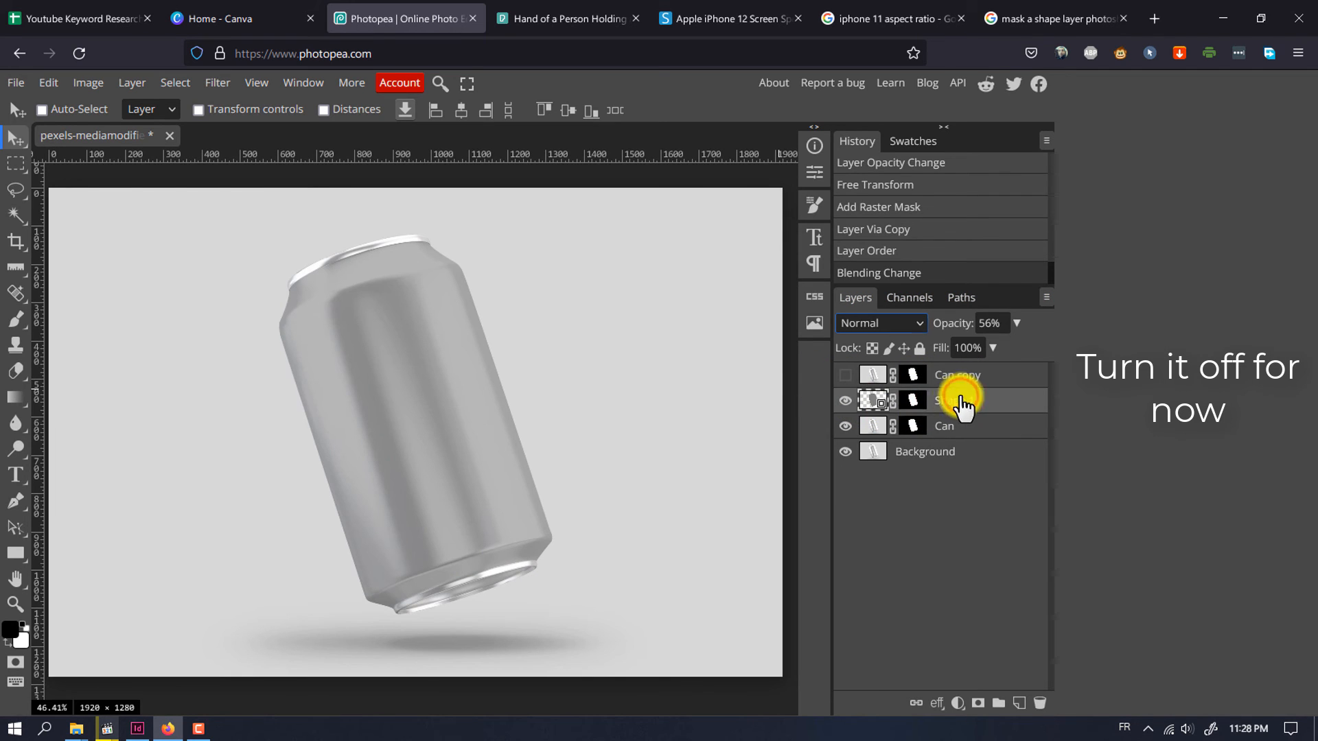
double_click(880, 401)
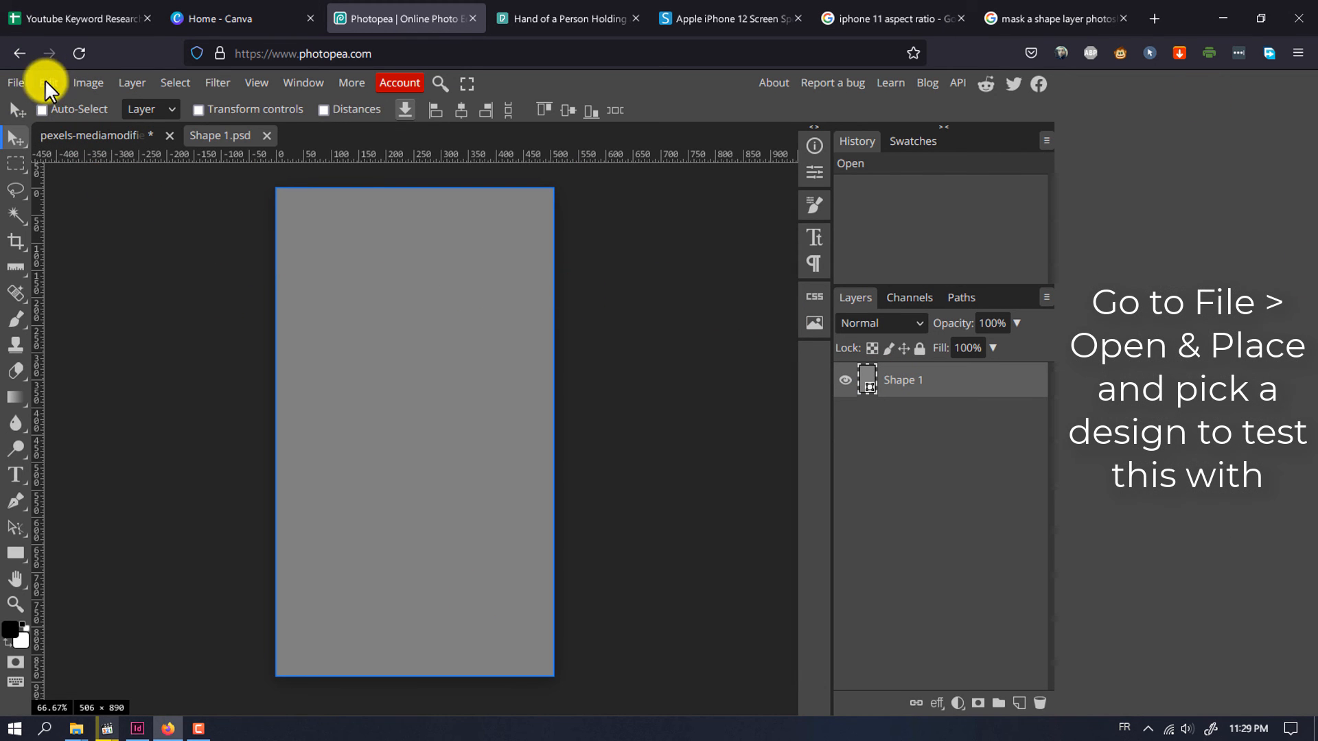
left_click(17, 83)
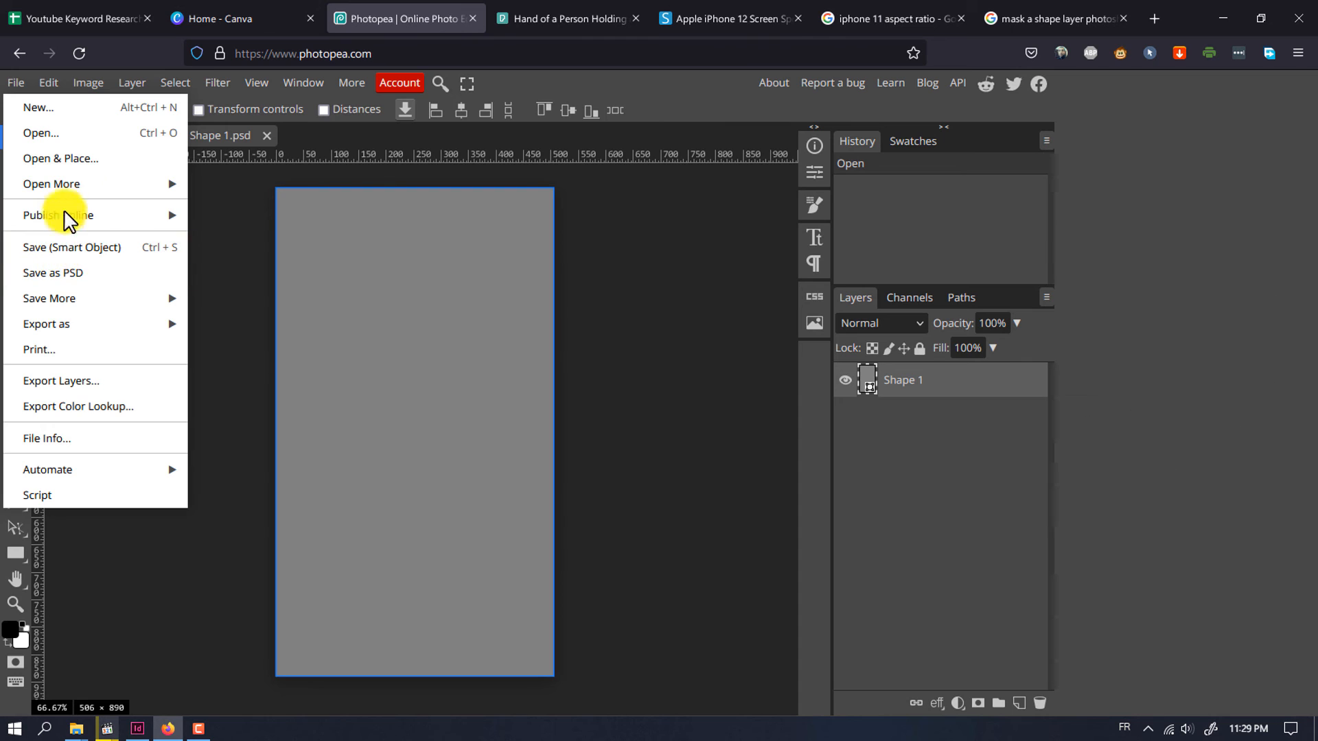
left_click(62, 159)
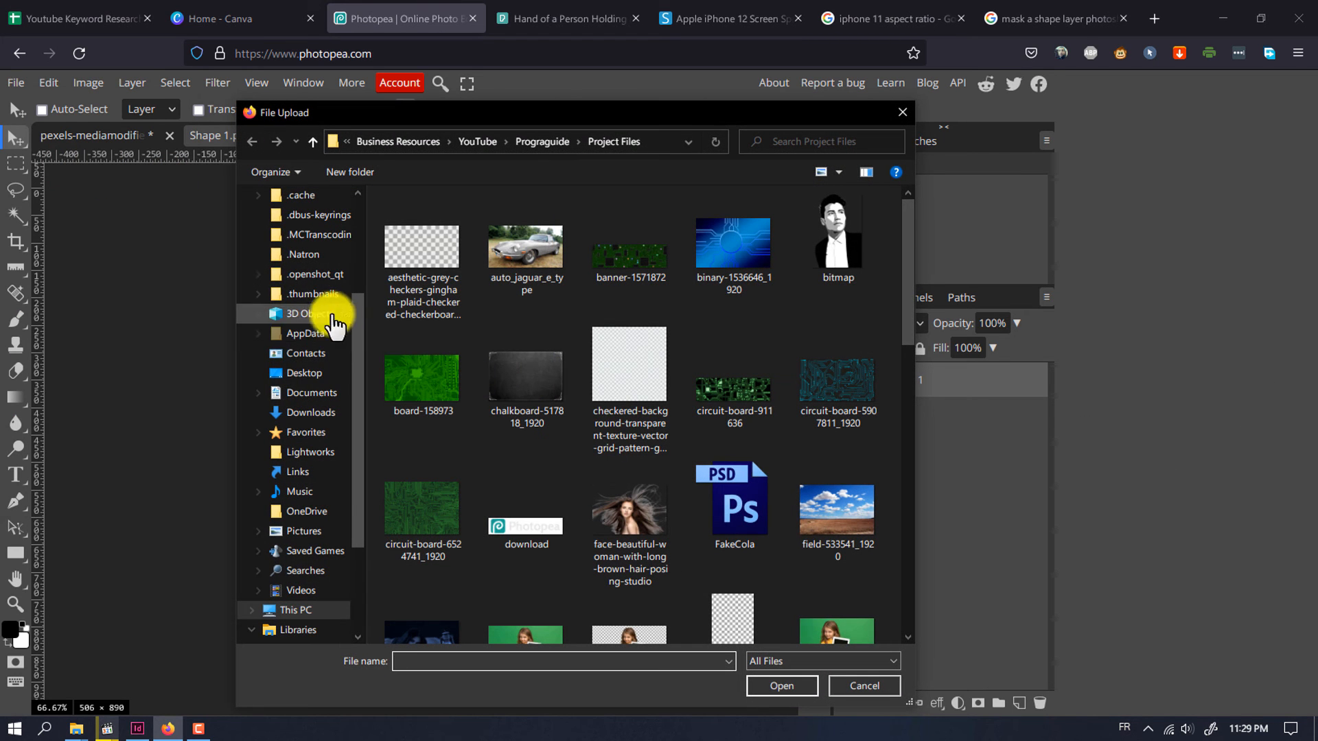
left_click(308, 368)
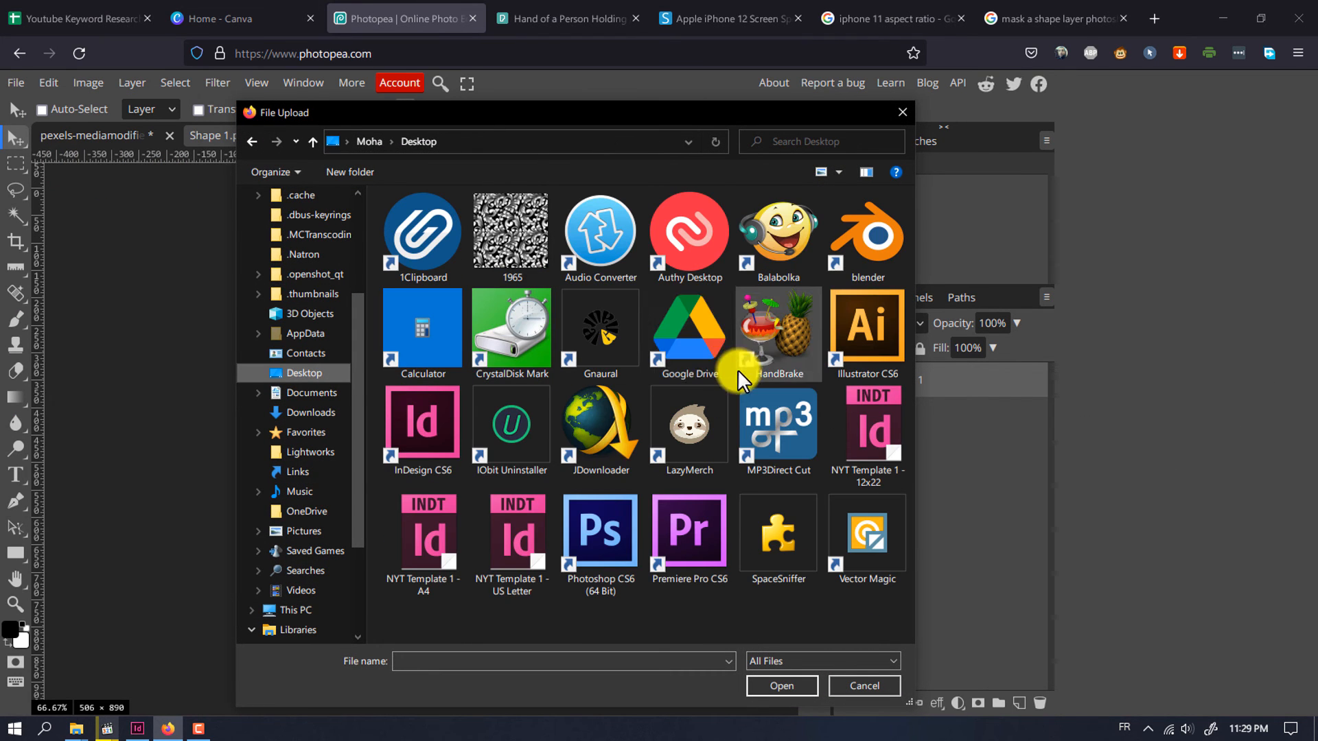
double_click(511, 241)
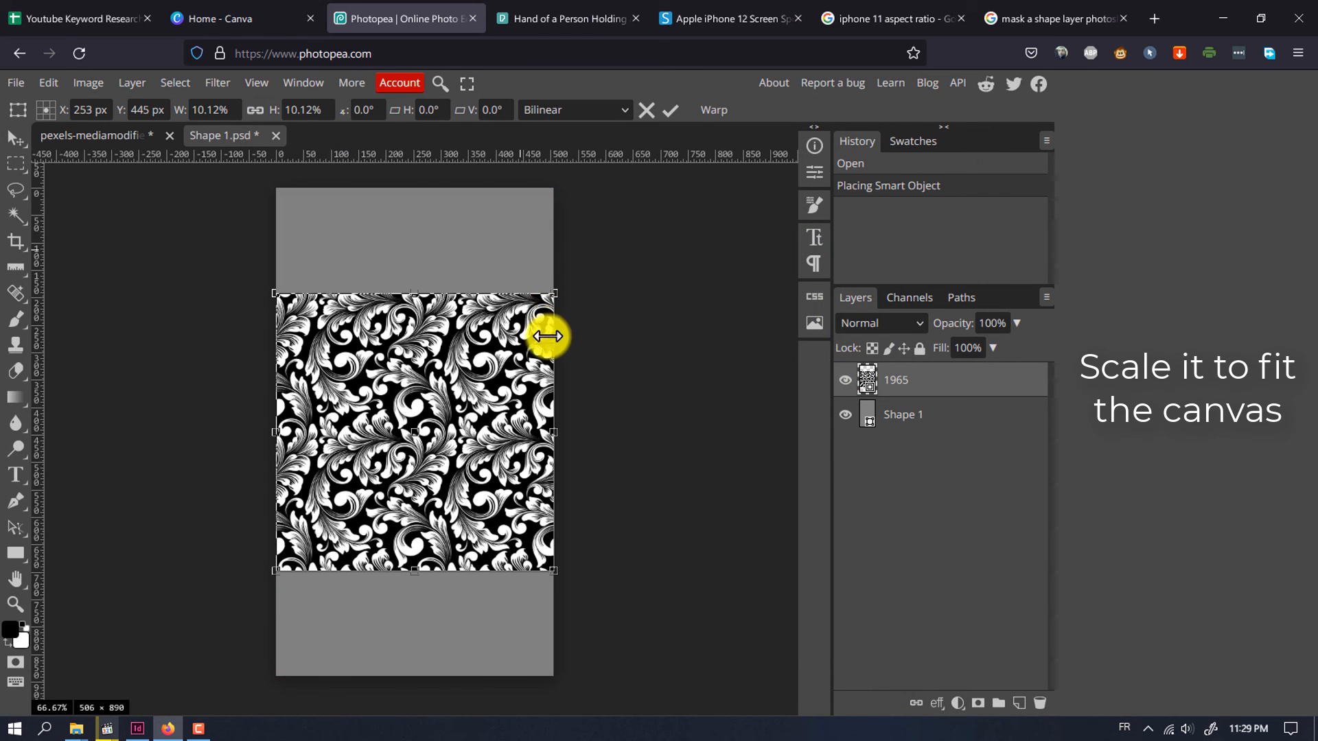
Scale the 1965 pattern proportionally from its centre to 17.99% to cover the canvas, and clip it to Shape 1.
key("alt+shift")
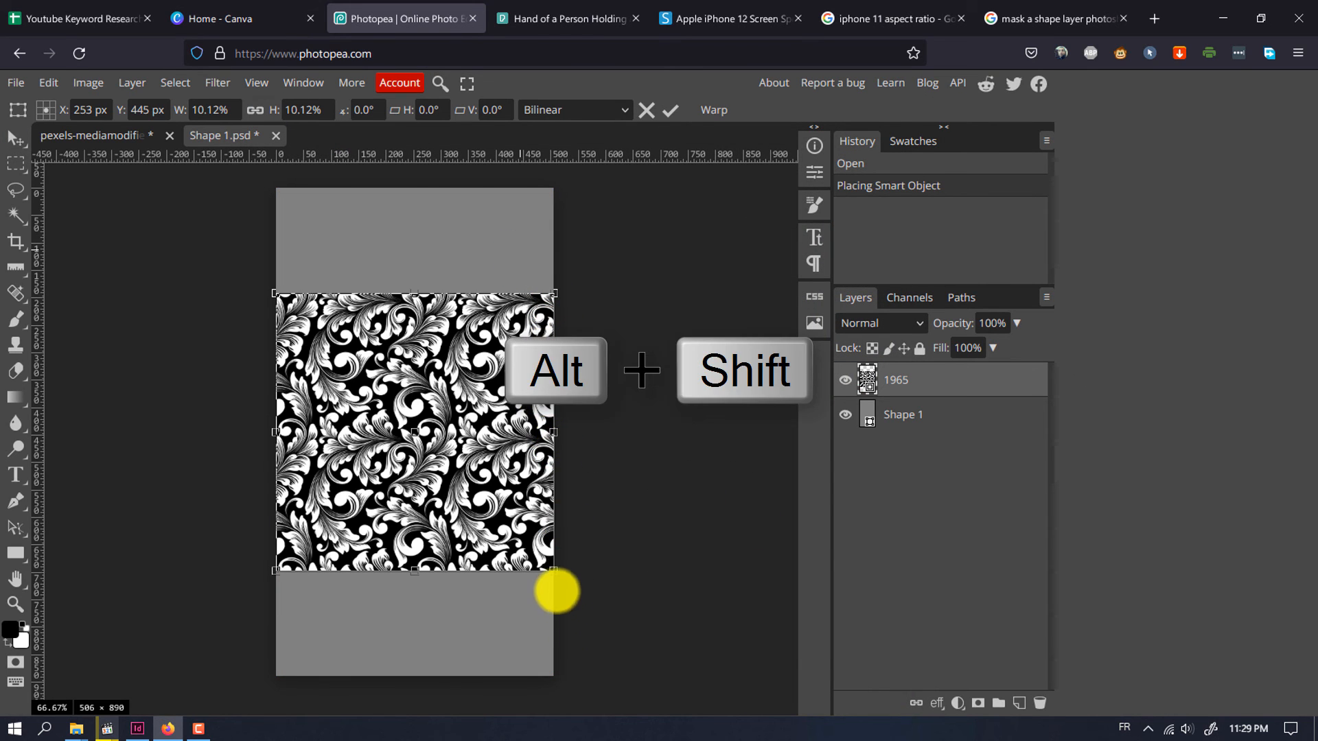
left_click_drag(551, 570, 637, 695)
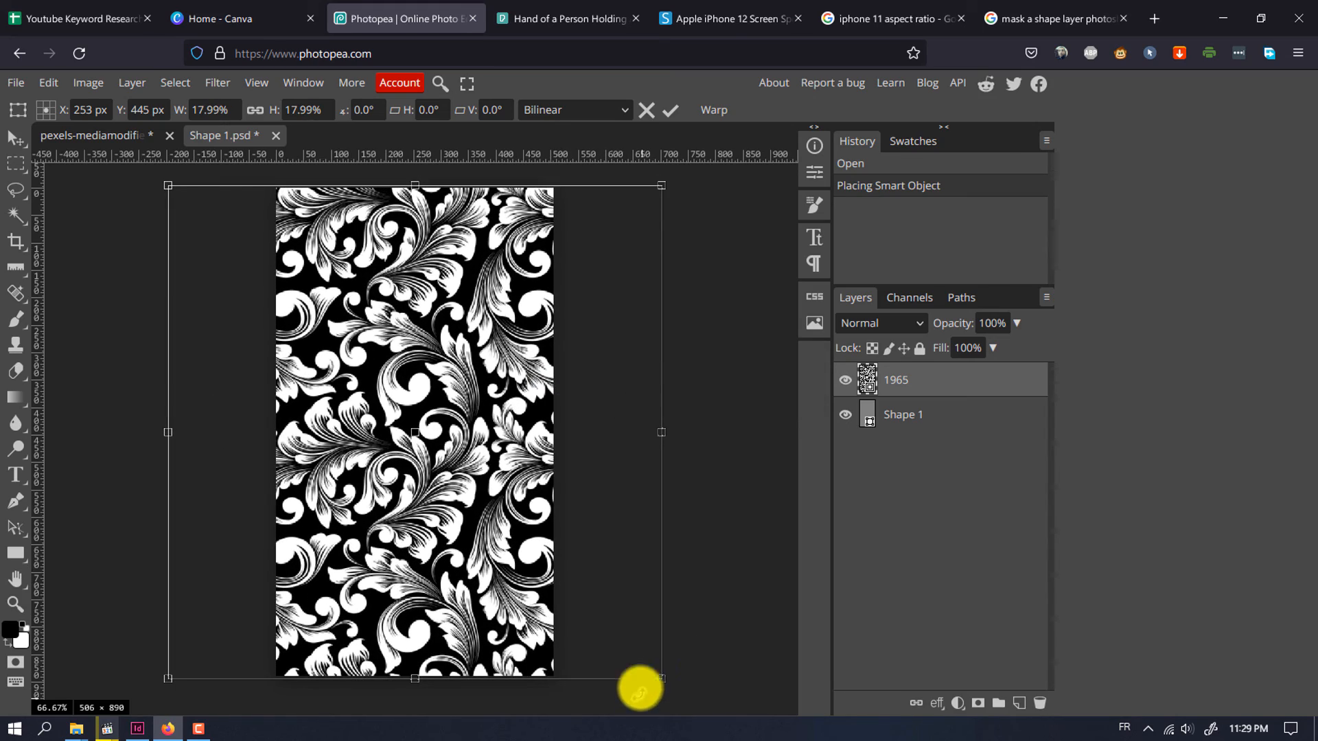
left_click(664, 115)
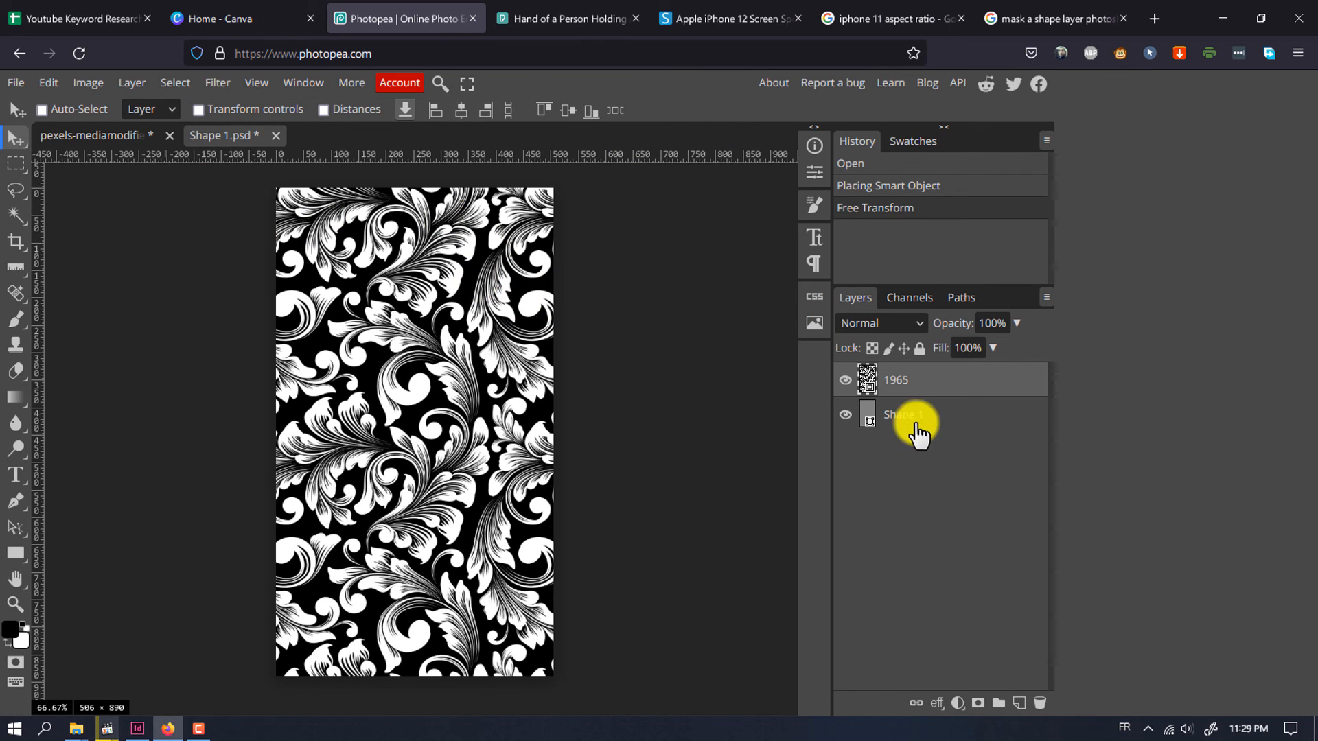
right_click(906, 388)
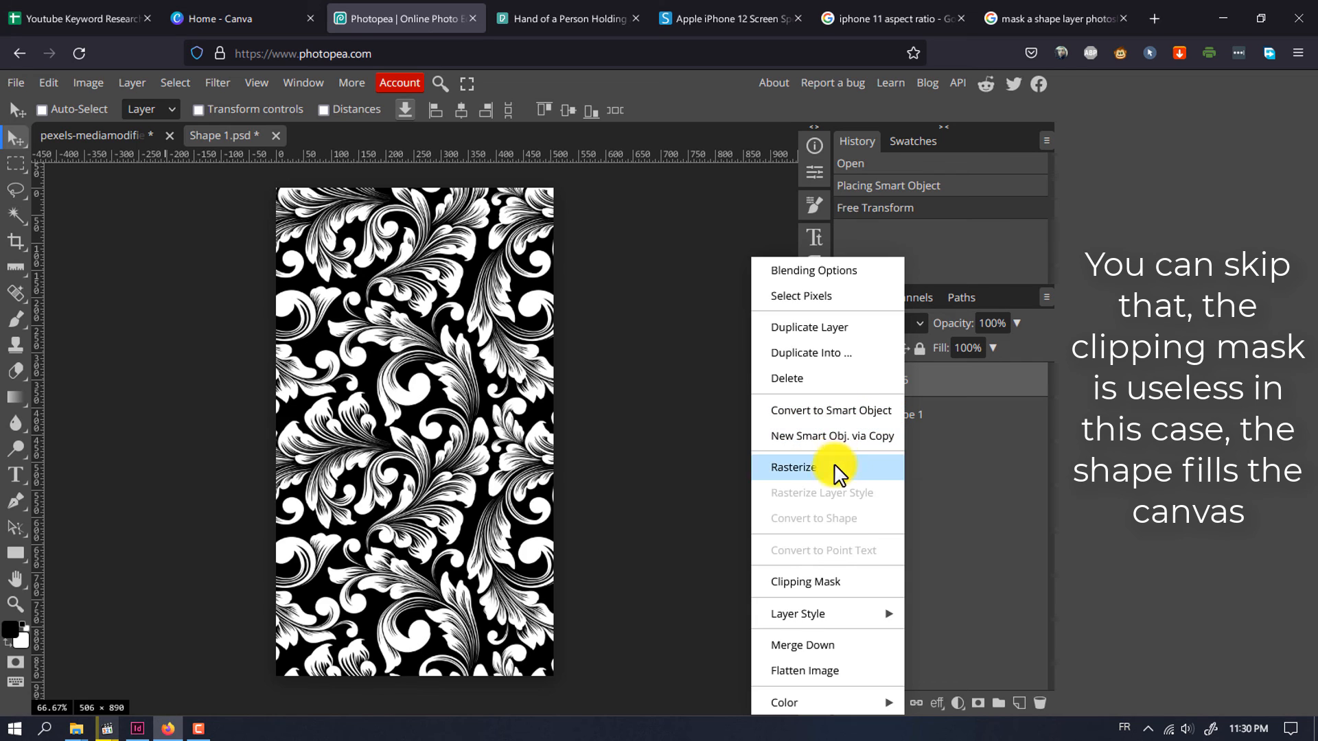
left_click(838, 582)
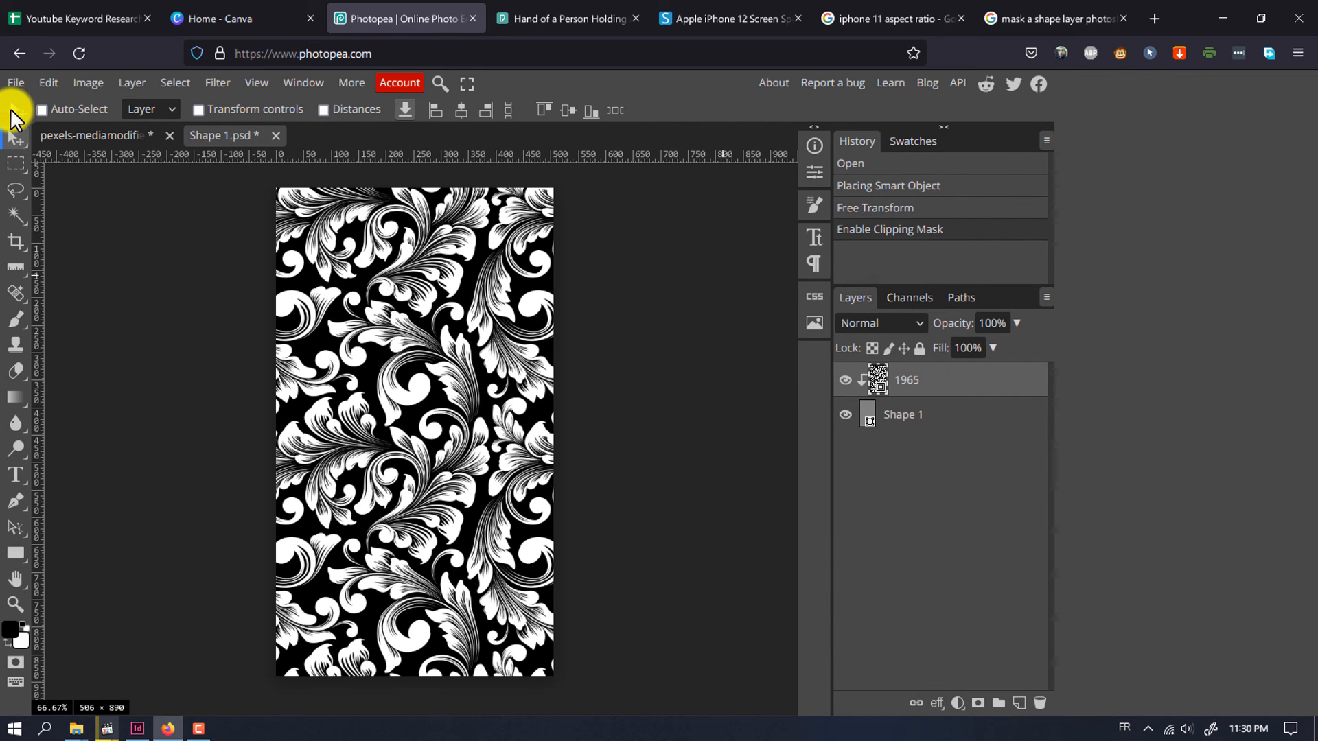
Save and close the Shape 1 smart object, and make the Can copy layer visible in the mockup.
key("ctrl+s")
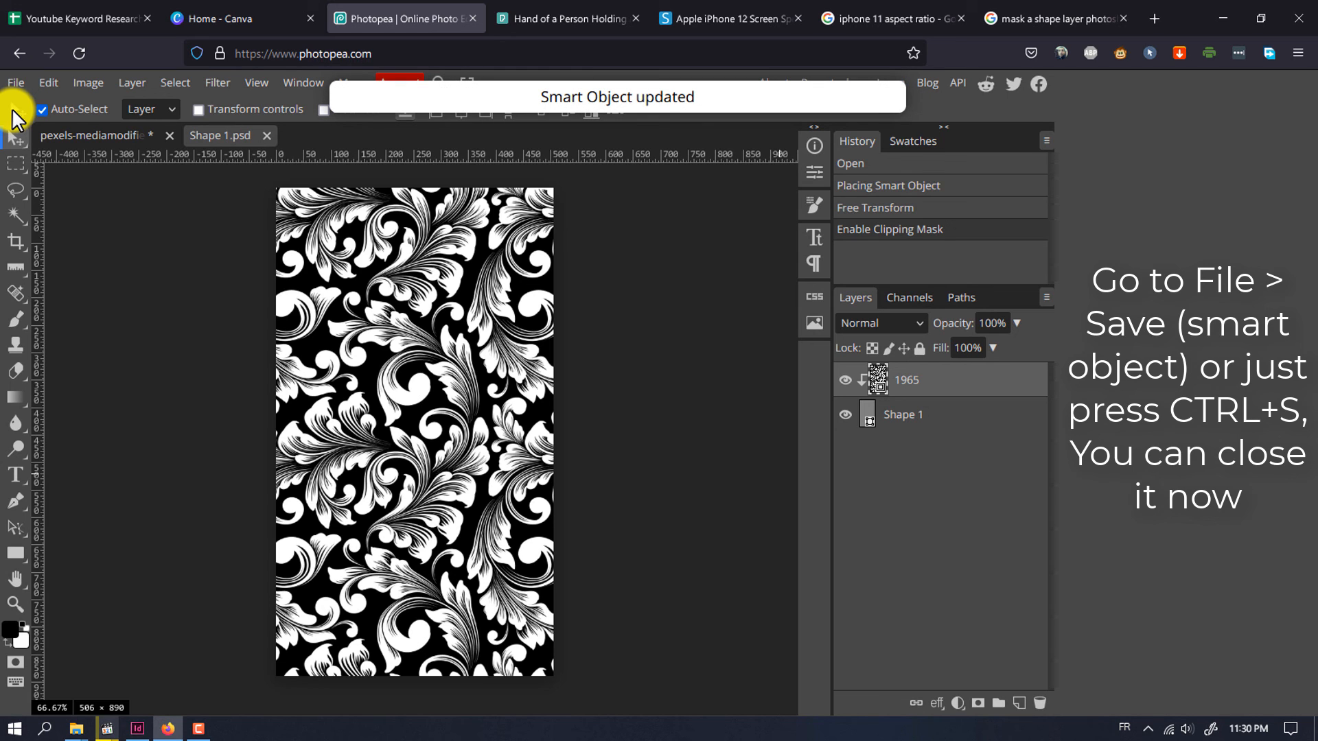
left_click(267, 135)
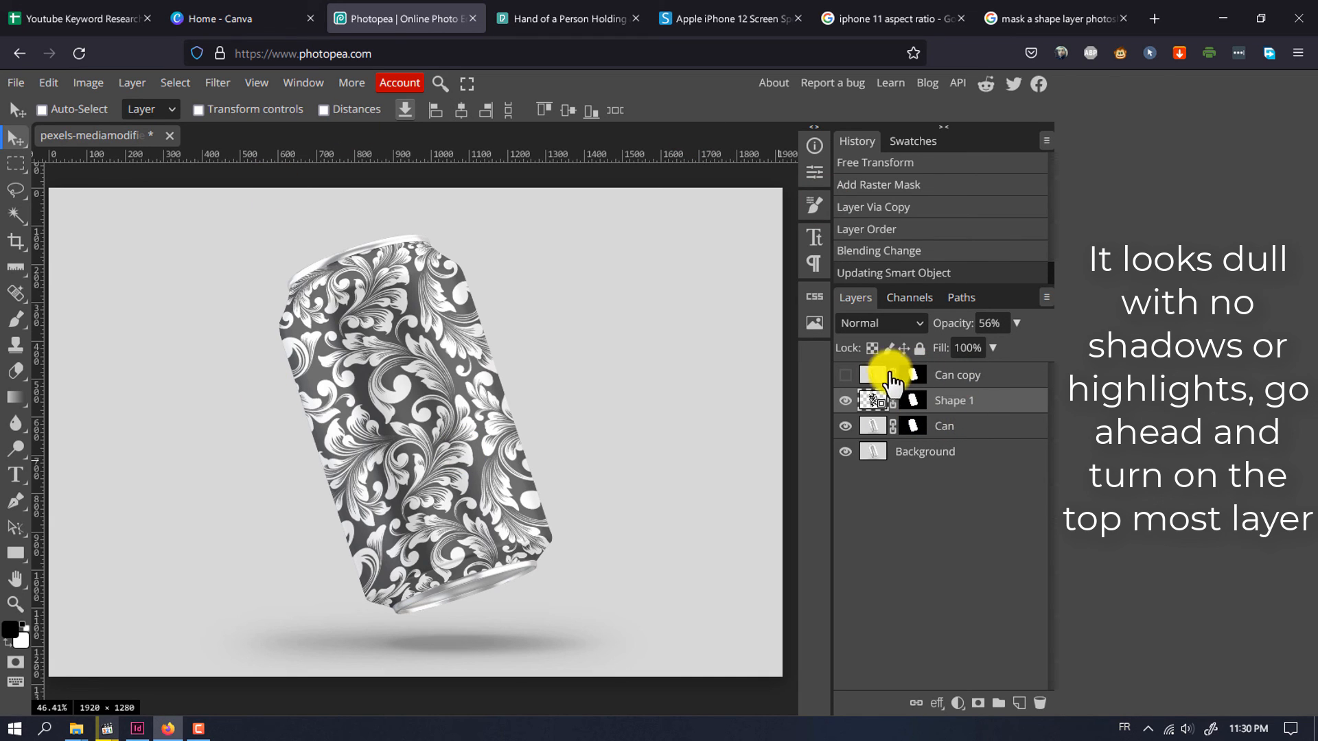
left_click(845, 375)
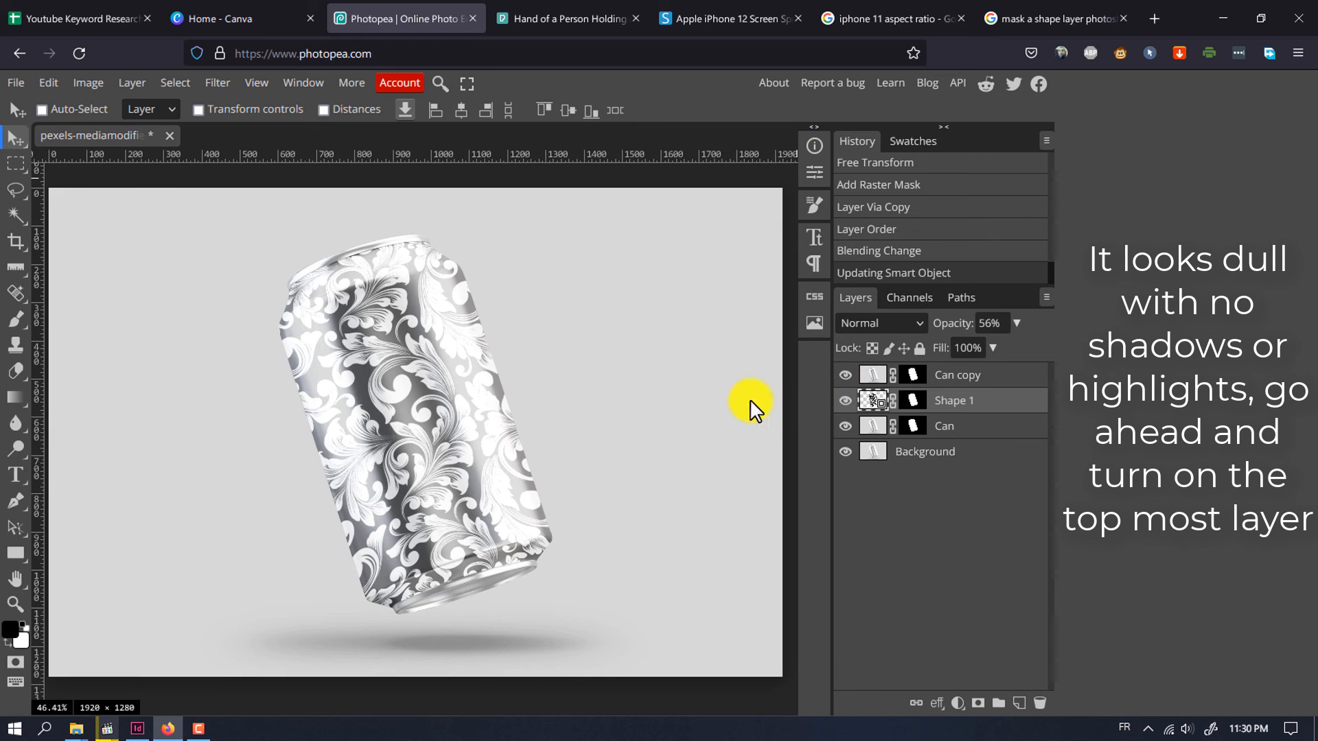